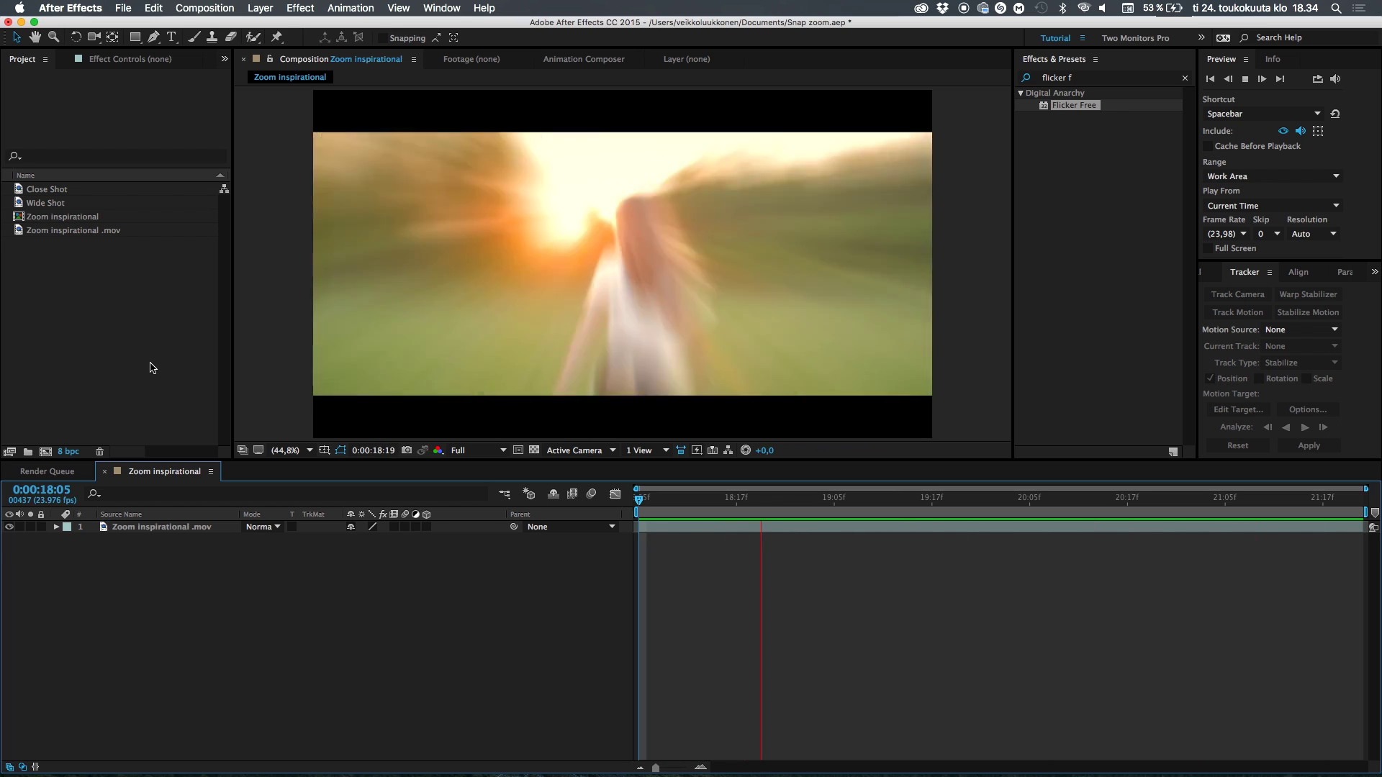
key("space")
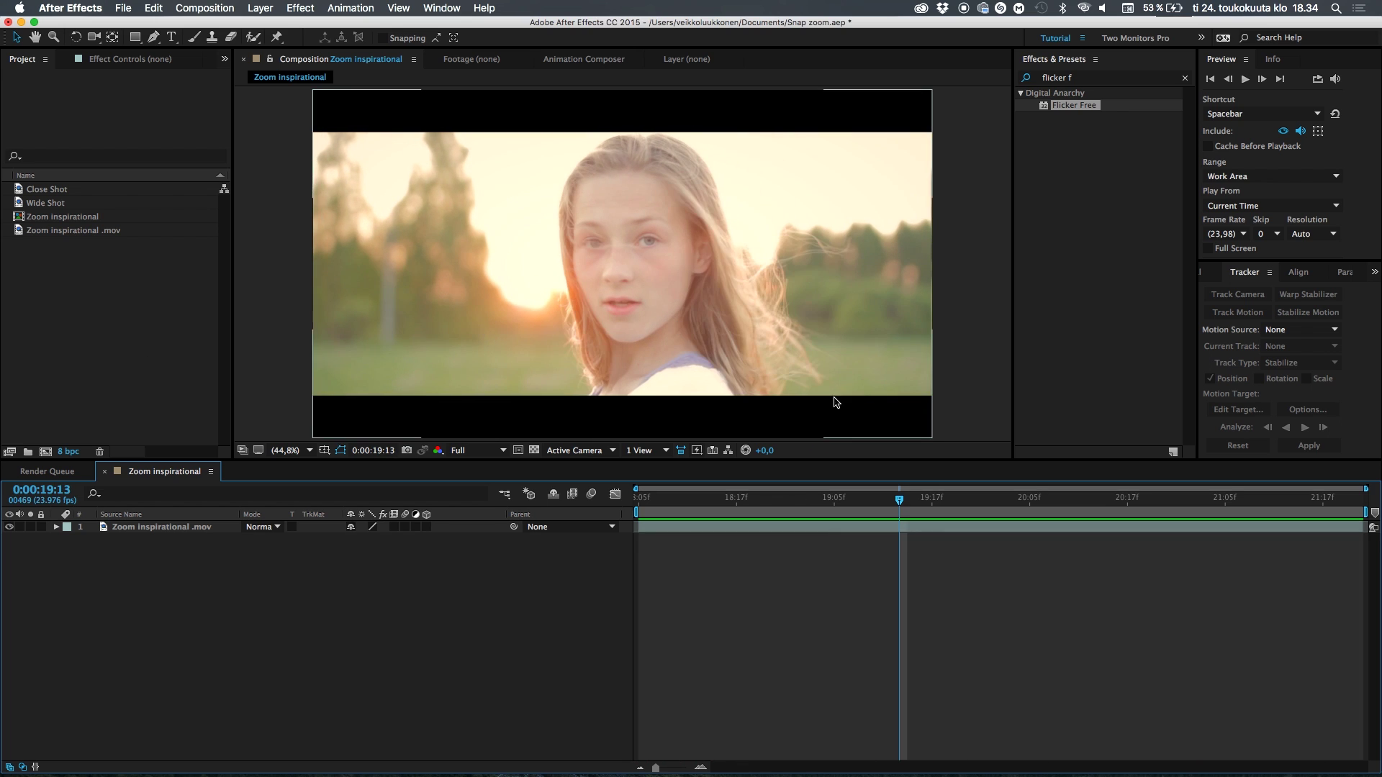
left_click_drag(695, 498, 842, 500)
left_click(124, 397)
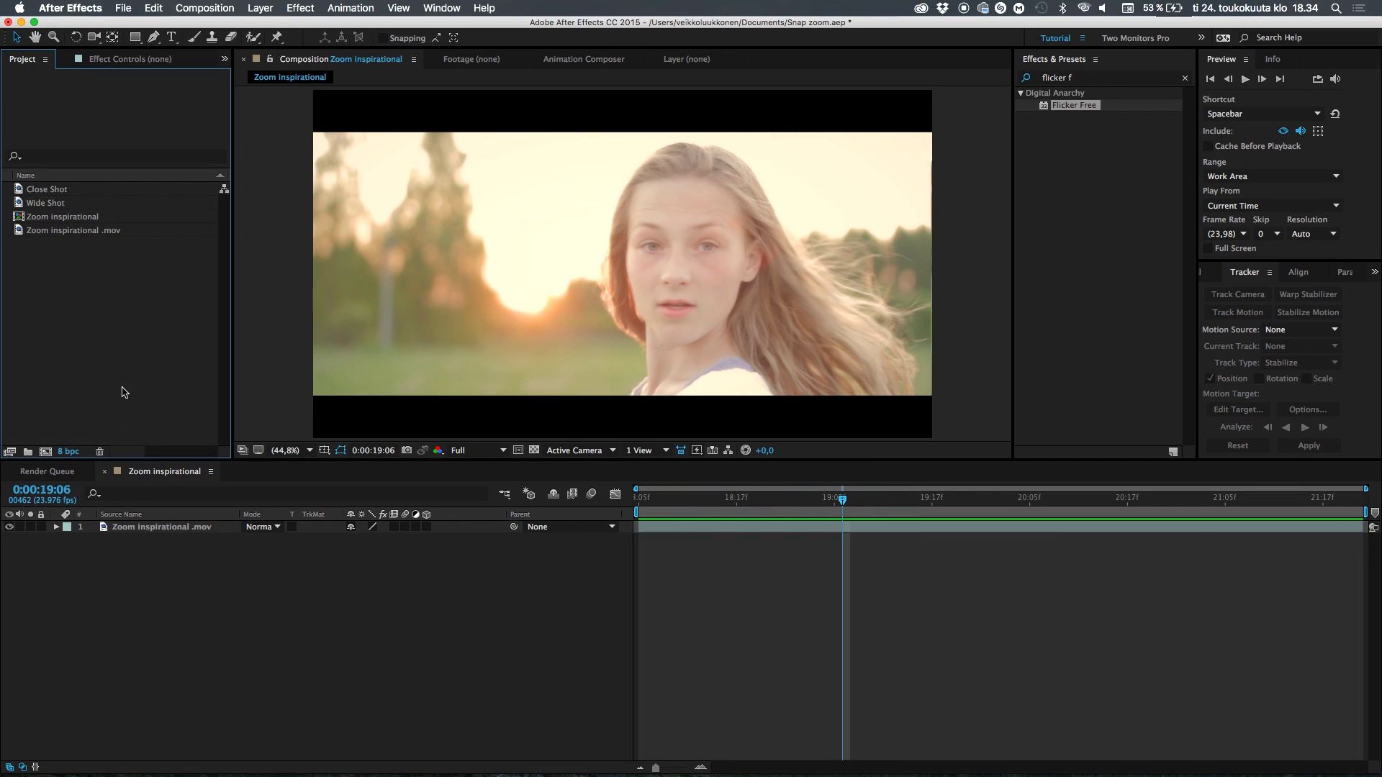
left_click(58, 209)
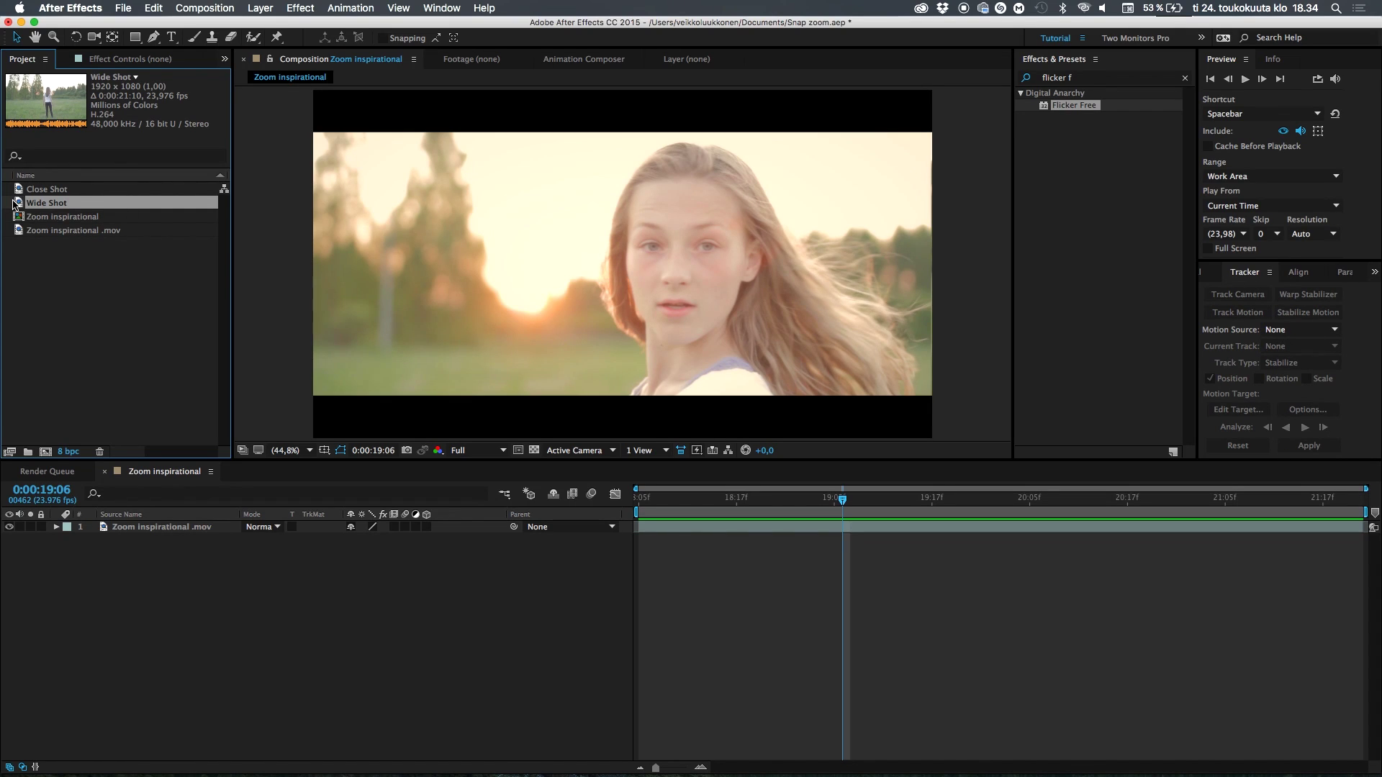
double_click(51, 205)
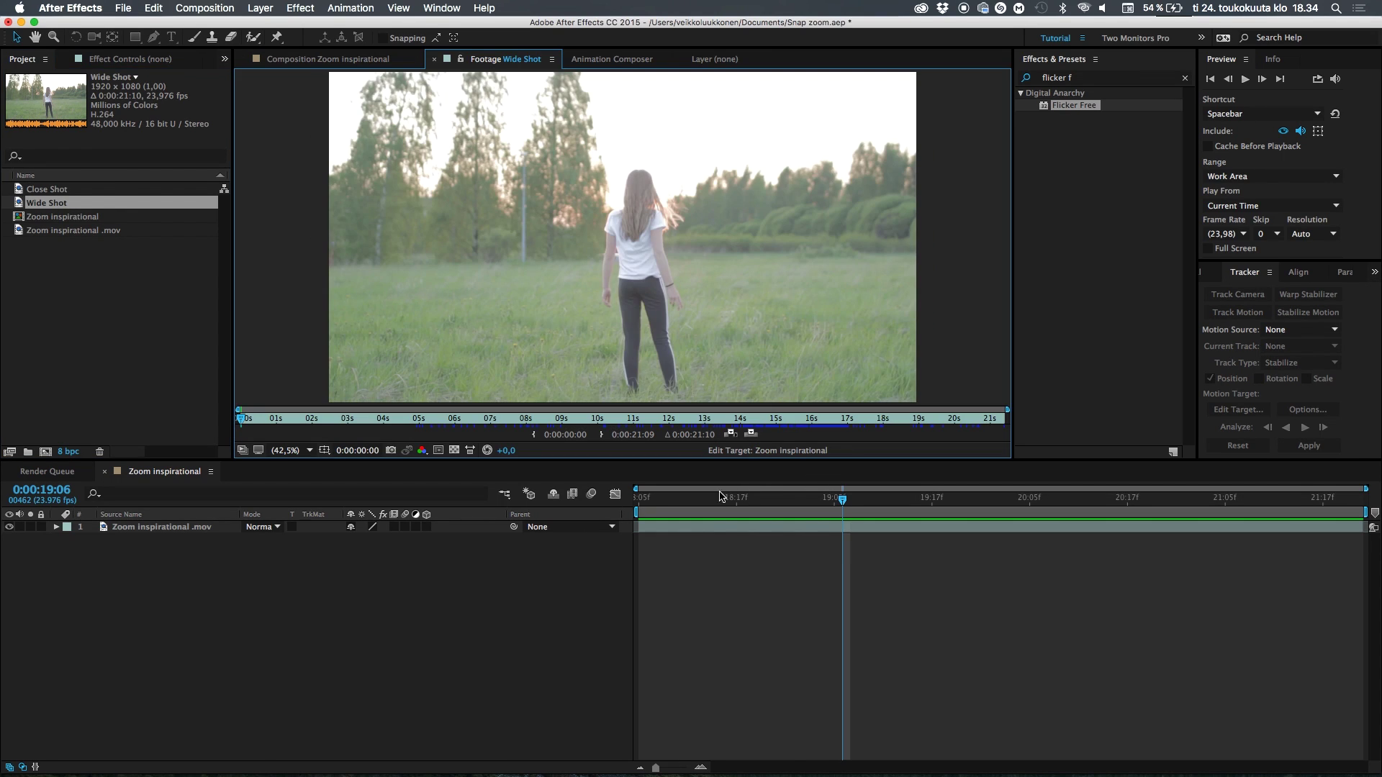
key("space")
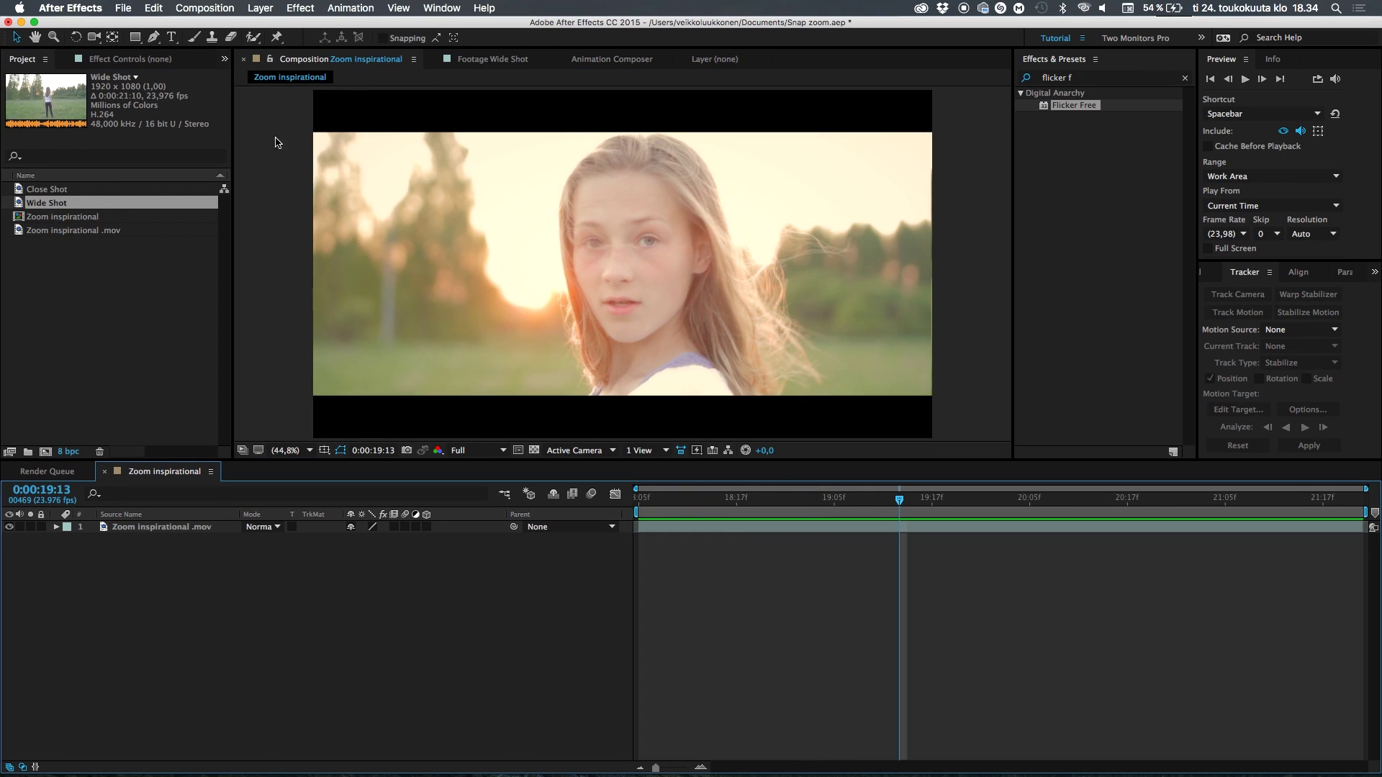
double_click(59, 206)
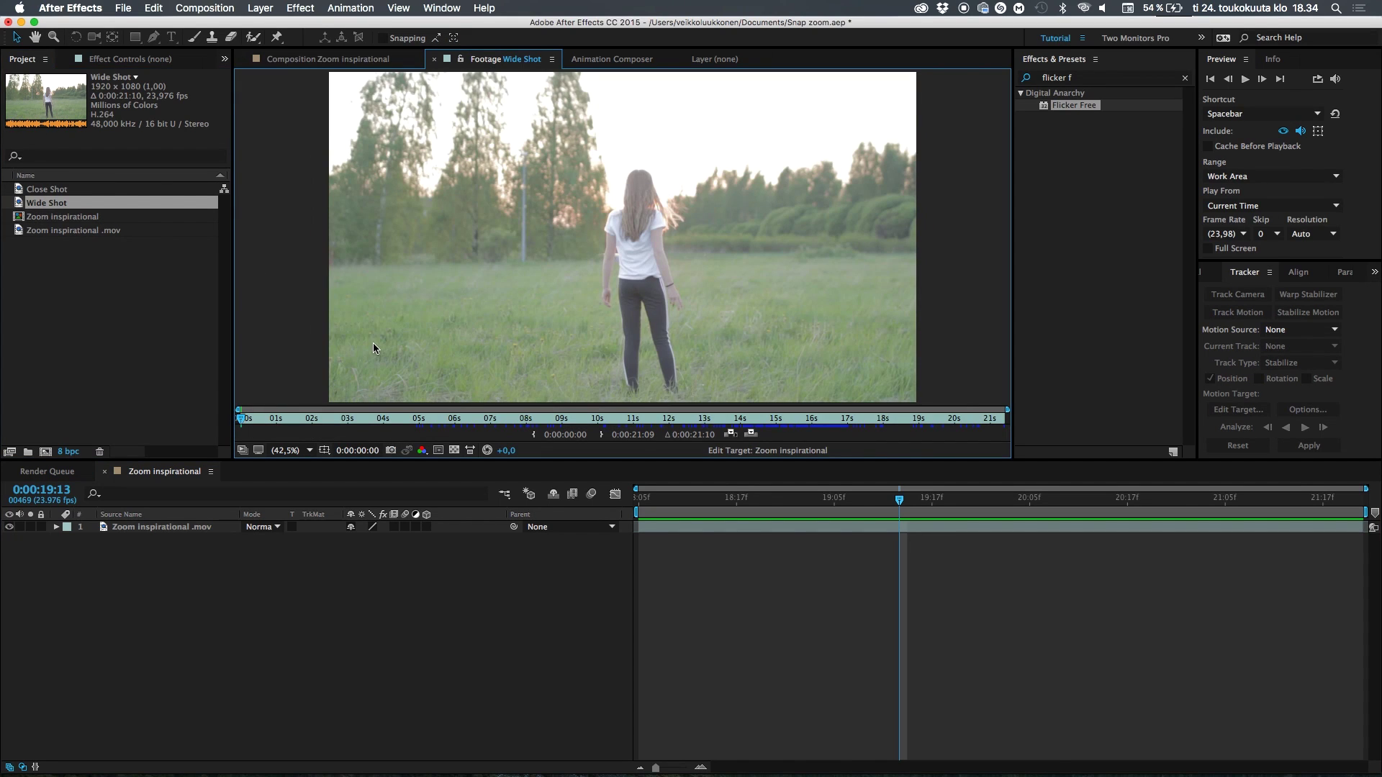
left_click_drag(243, 423, 915, 407)
double_click(48, 190)
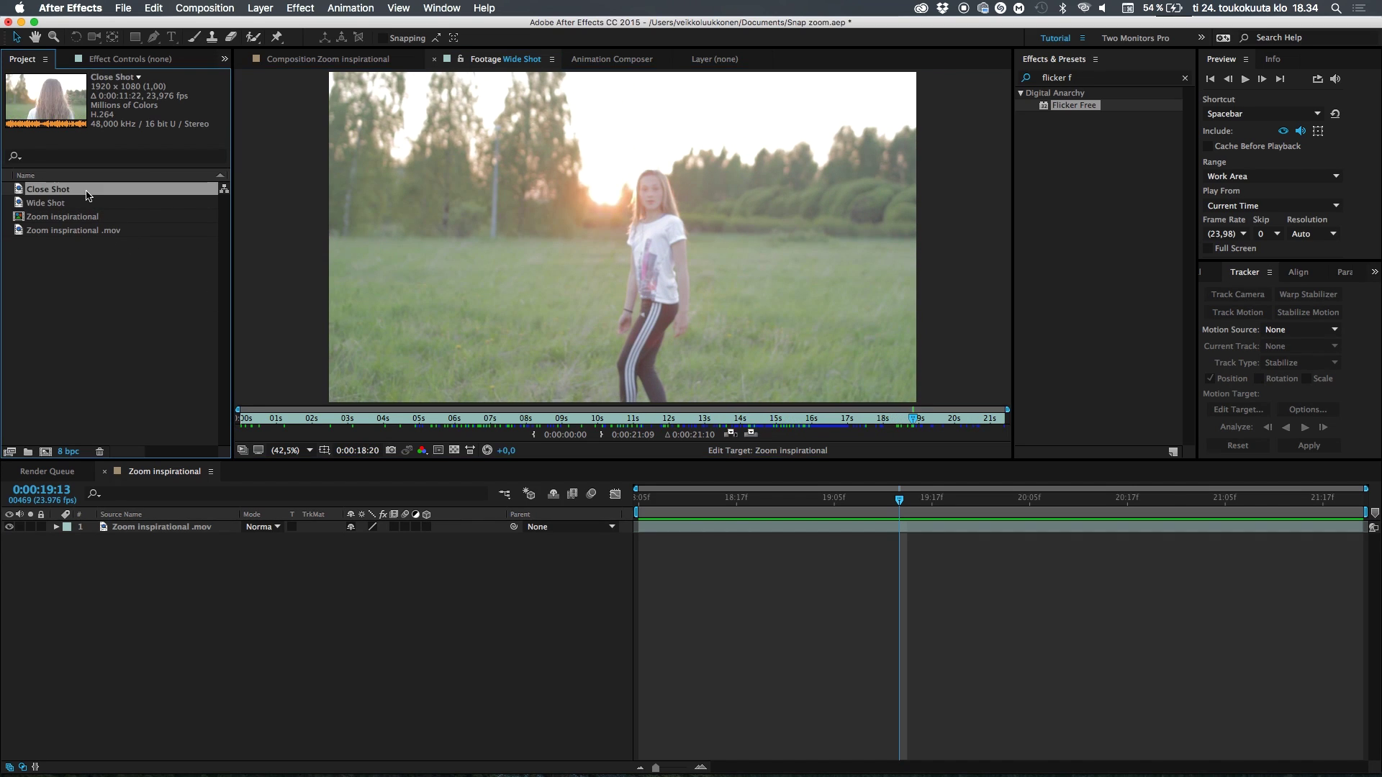
left_click_drag(695, 420, 844, 424)
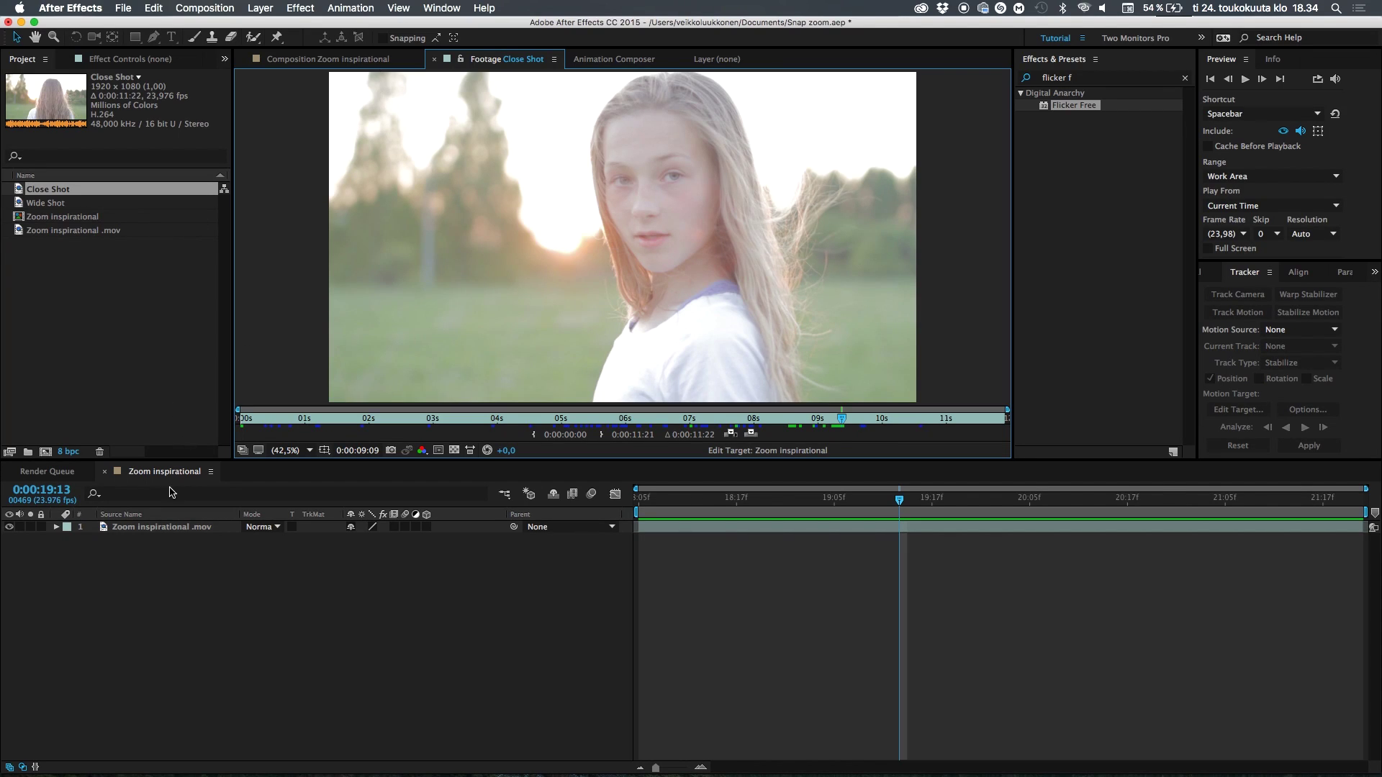
left_click(76, 285)
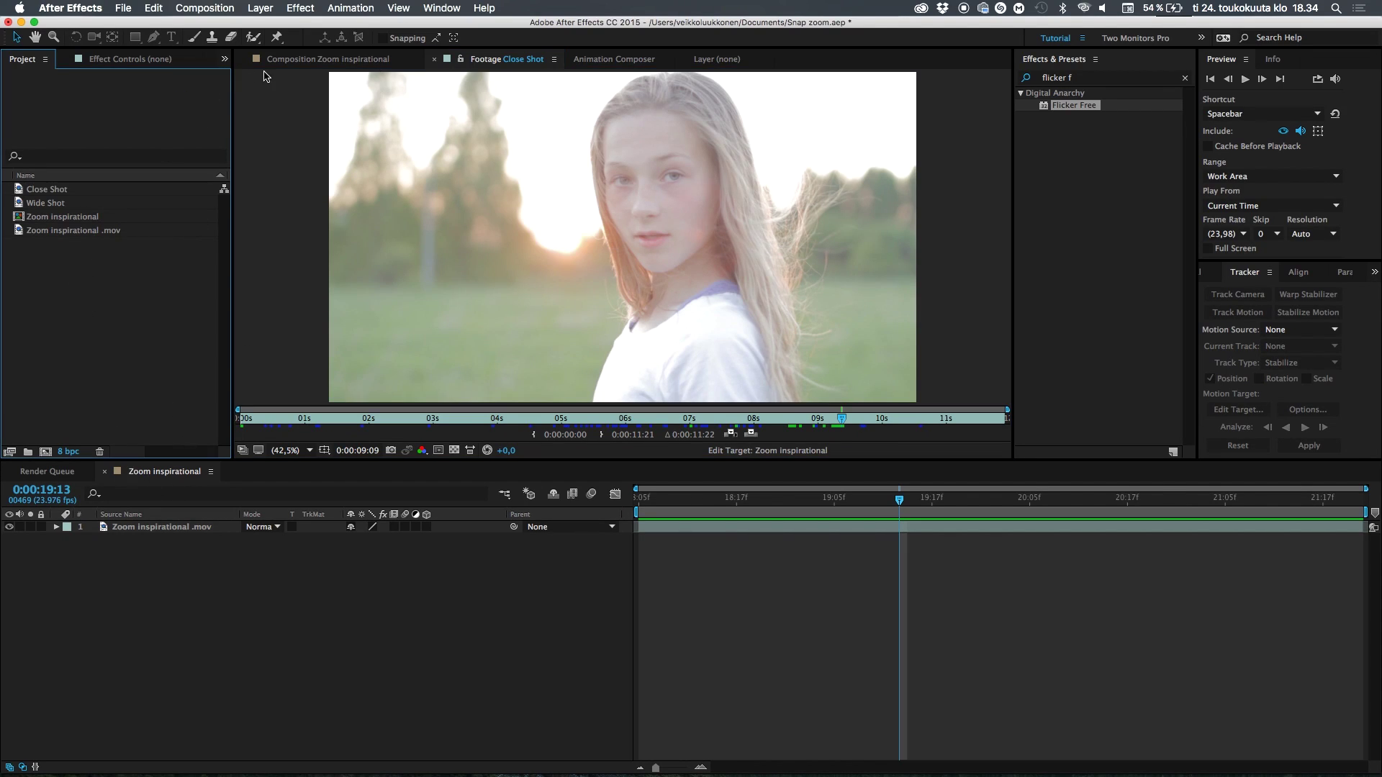
left_click(286, 60)
left_click(64, 205)
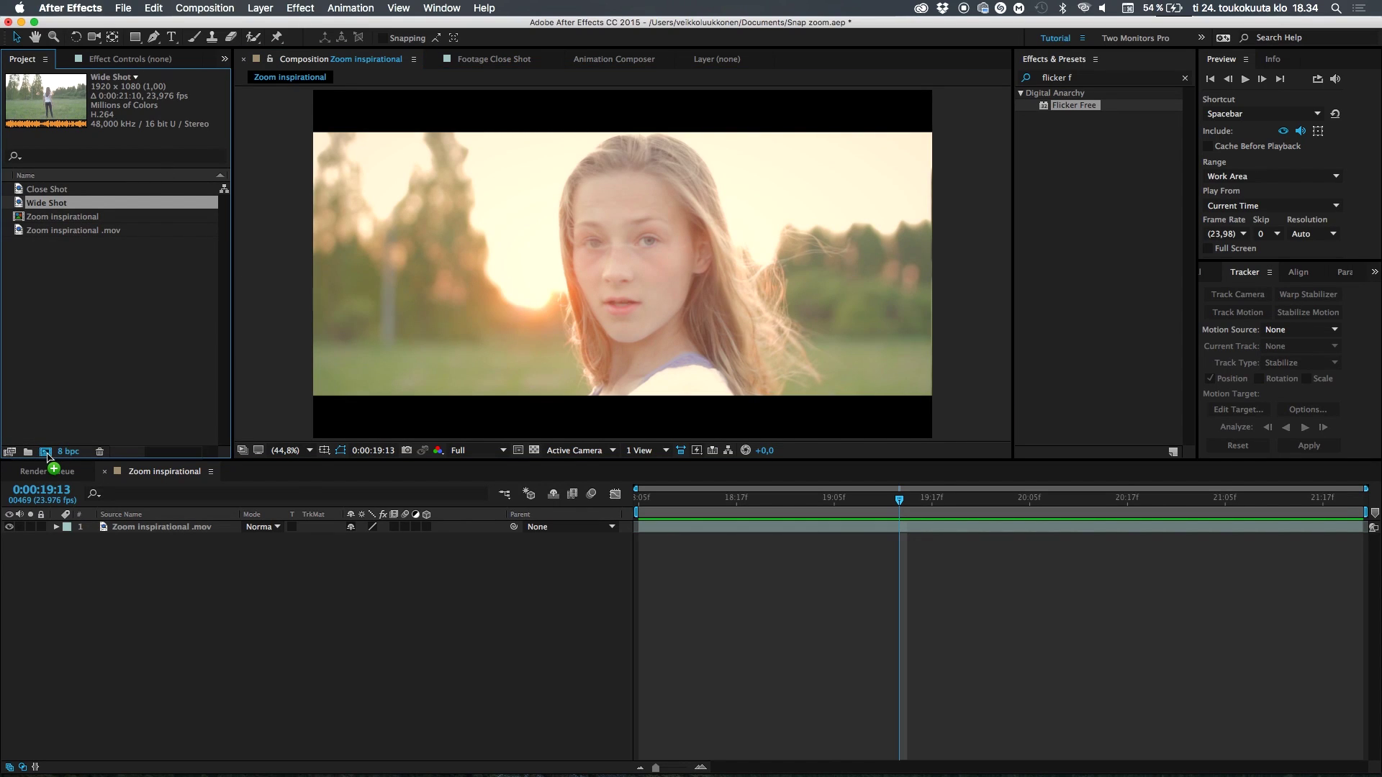
Create a composition from the Wide Shot clip and scrub through it from 11:09 onward
left_click_drag(47, 457, 47, 456)
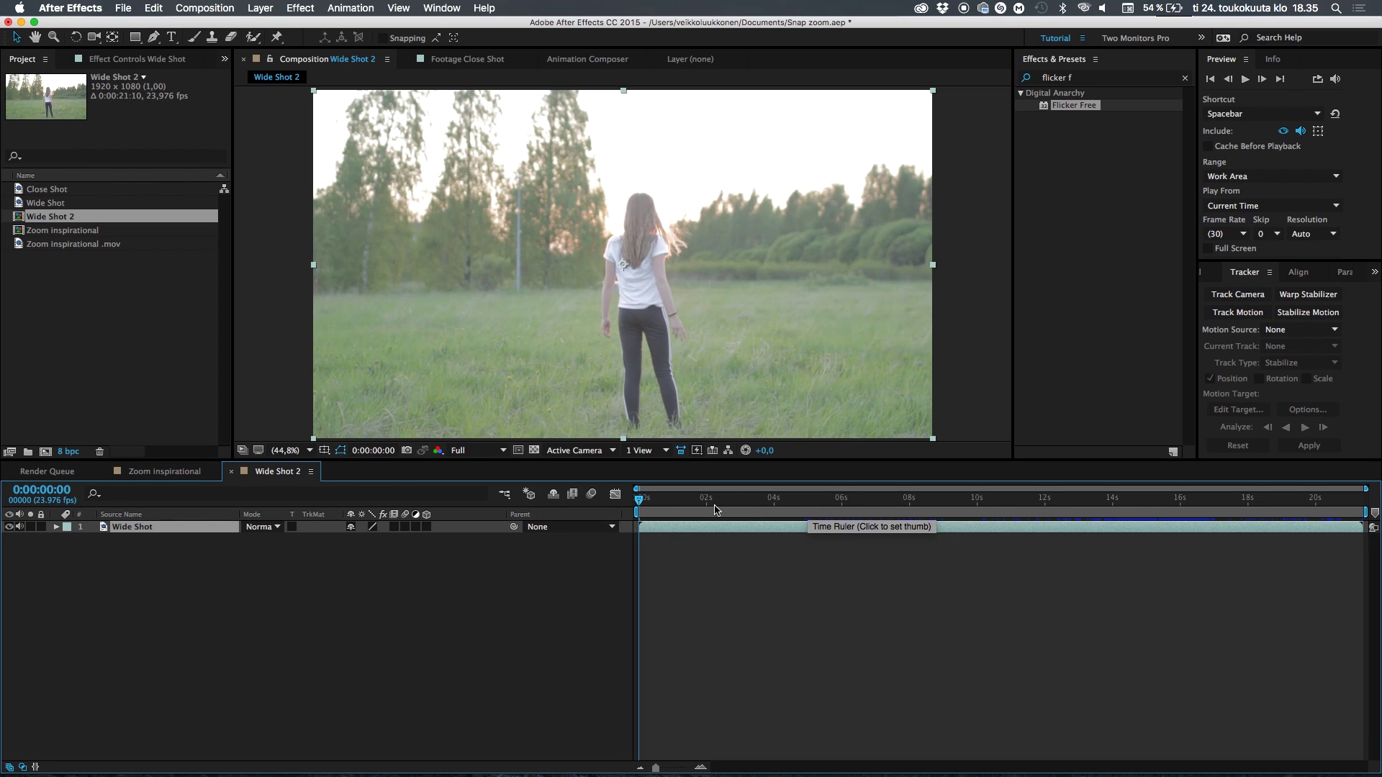
left_click_drag(685, 506, 1037, 544)
left_click_drag(947, 510, 1024, 520)
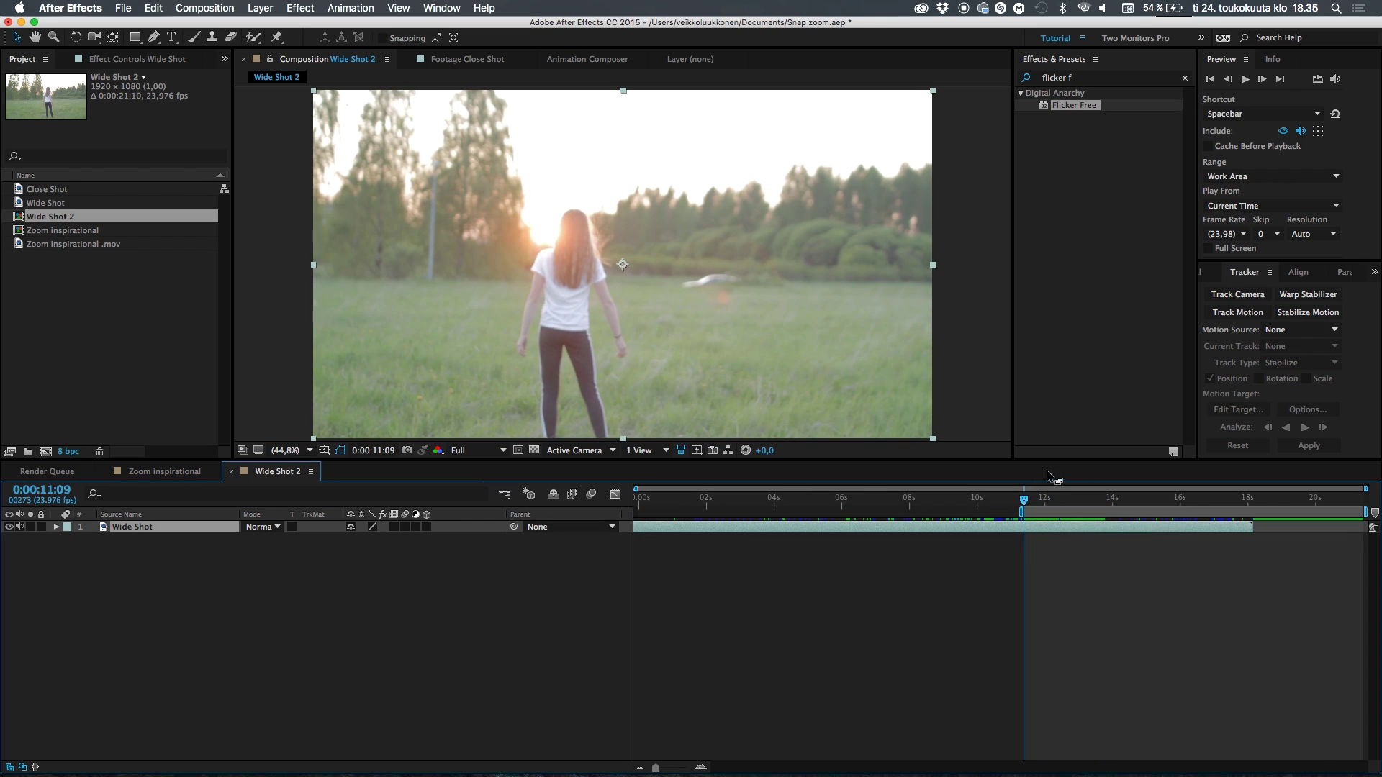
left_click_drag(1023, 506, 1175, 532)
End the work area at 15:20 and trim the composition to the work area
key("n")
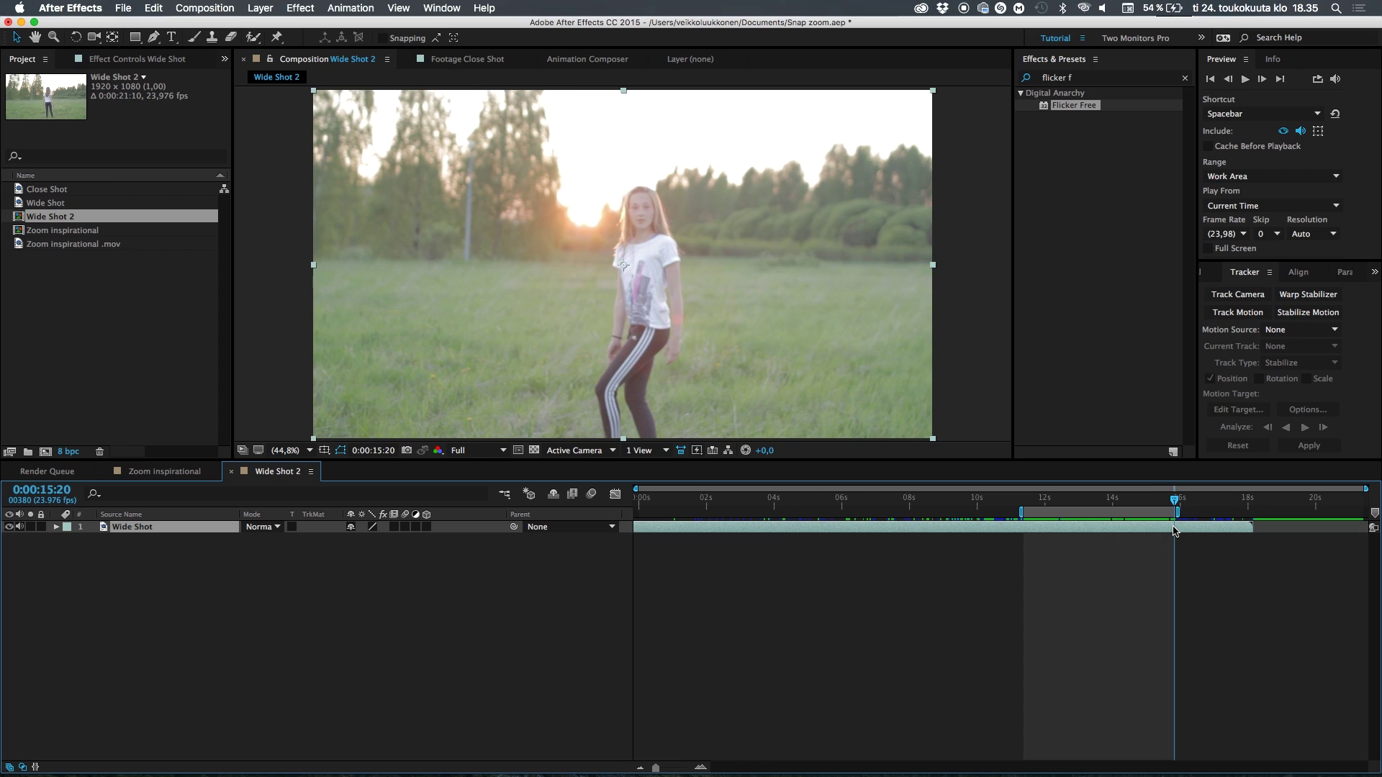
right_click(1086, 512)
left_click(1117, 552)
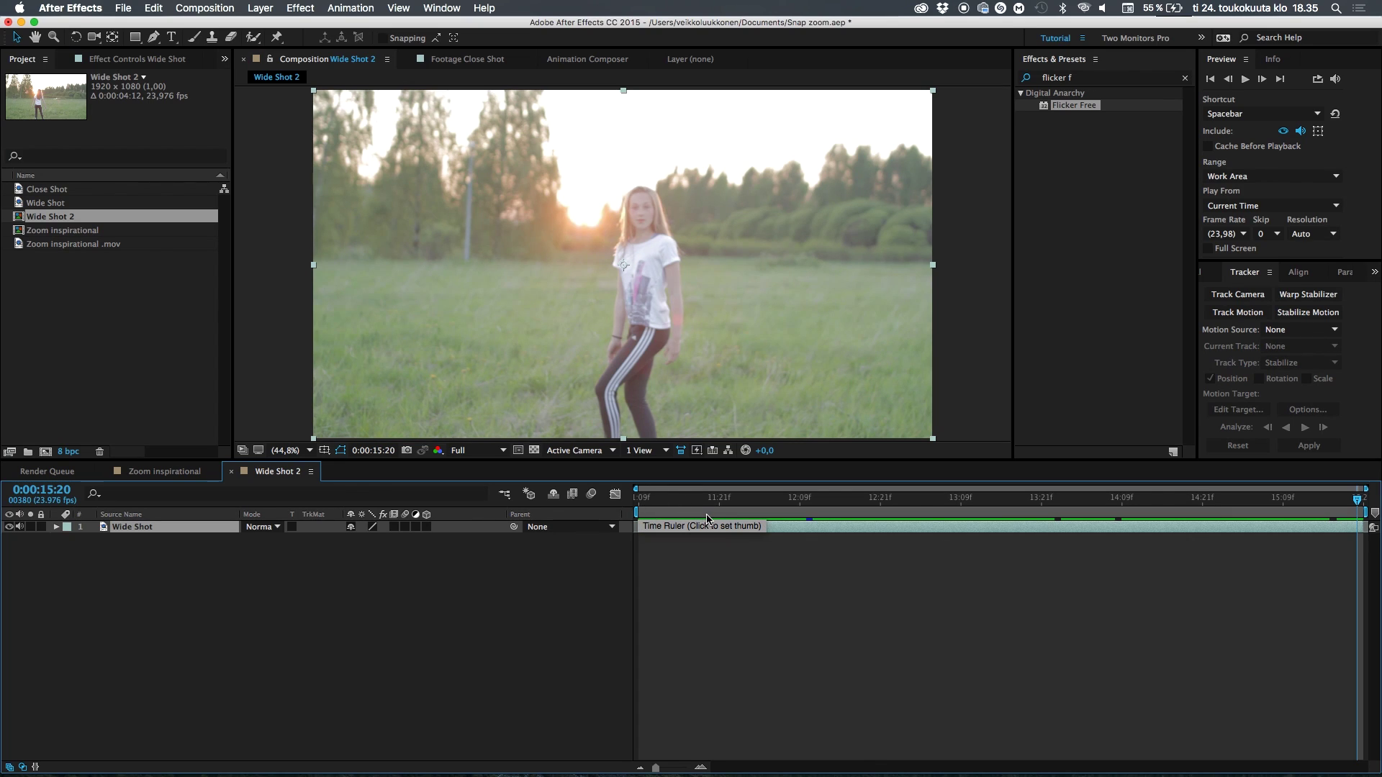
Add Close Shot above the wide shot, split it at 14:21 and delete the unwanted piece
left_click(210, 643)
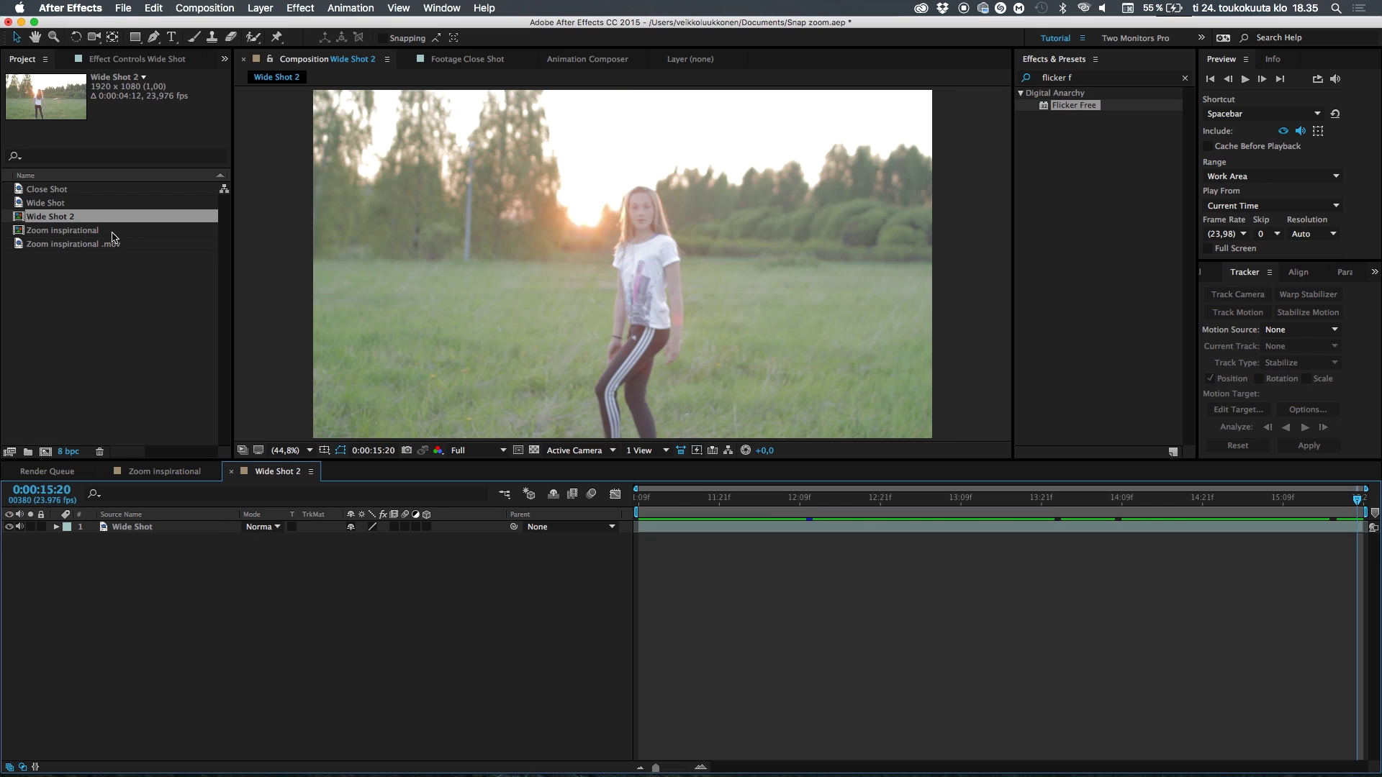
left_click_drag(72, 196, 121, 527)
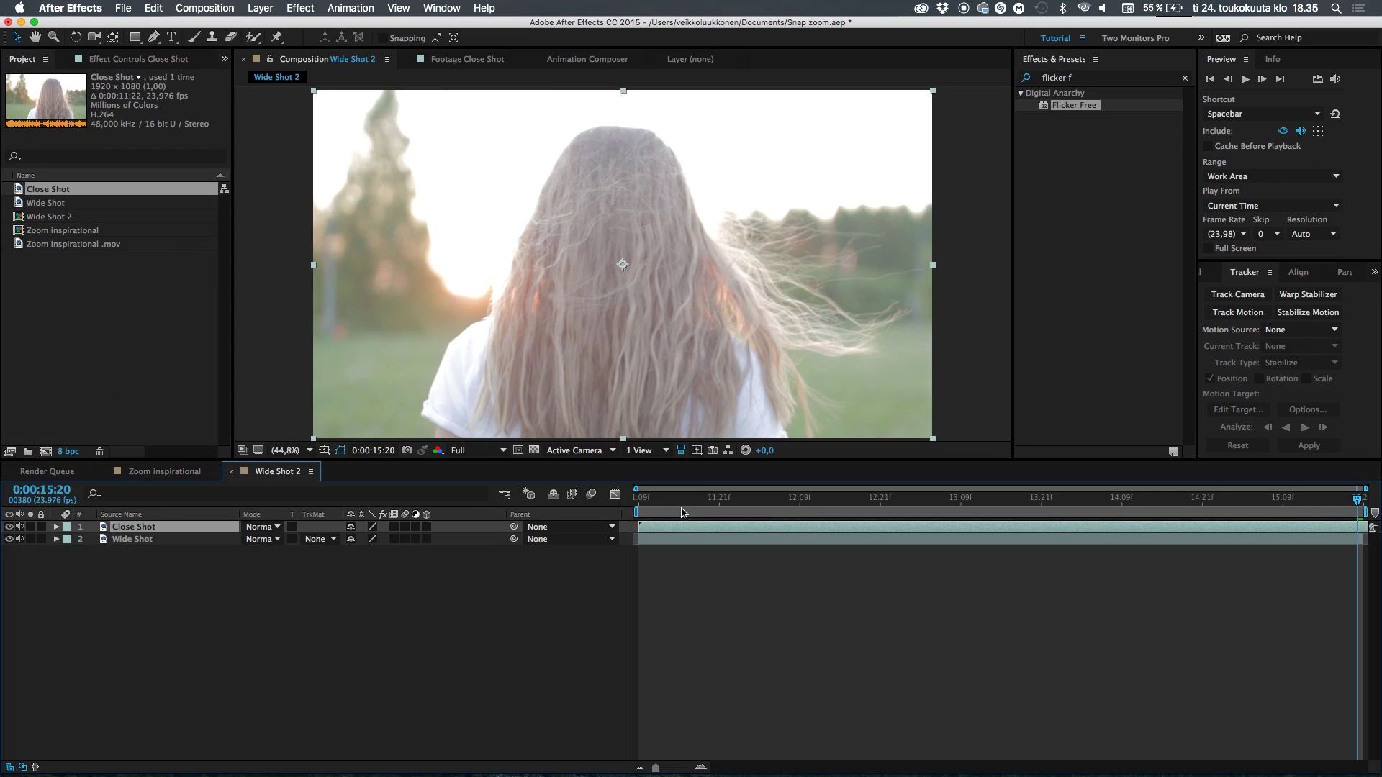
left_click_drag(666, 499, 1207, 513)
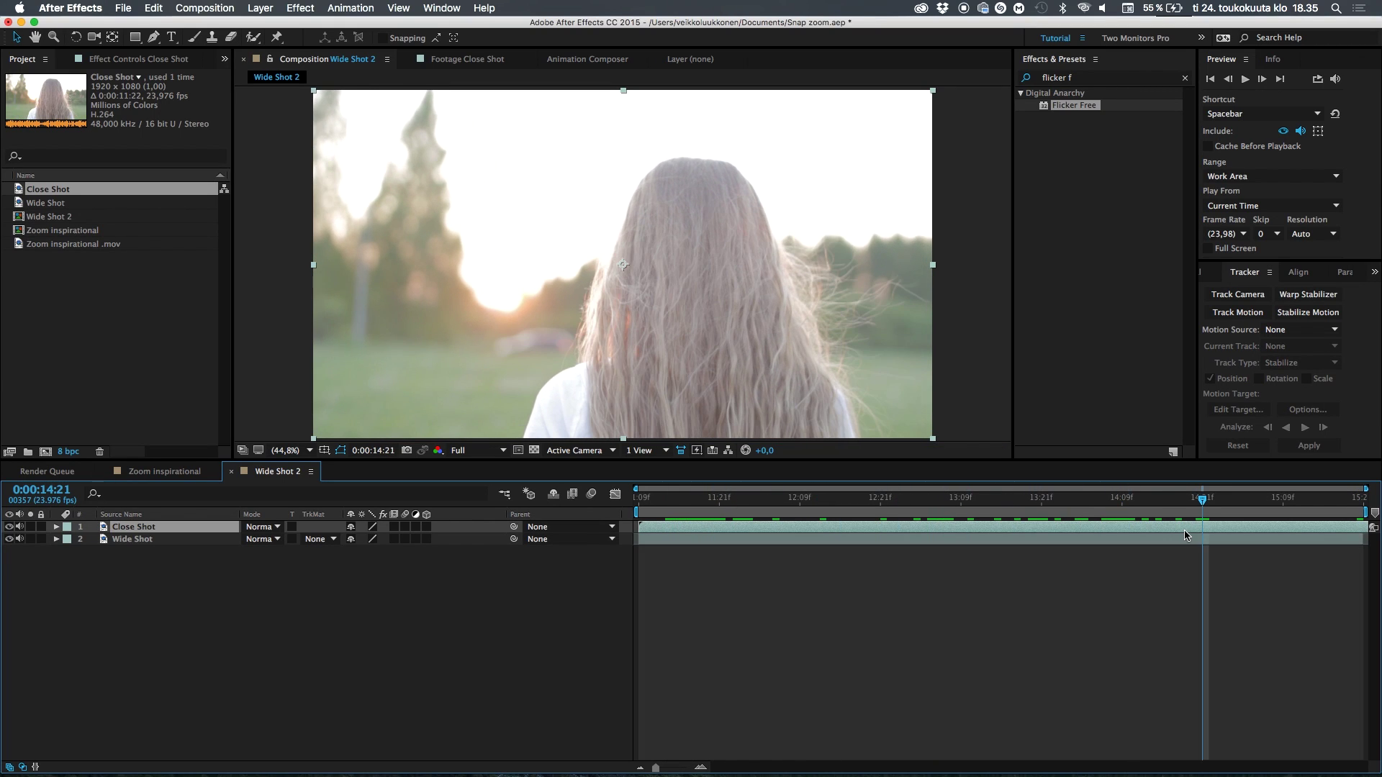
left_click_drag(1186, 535, 561, 609)
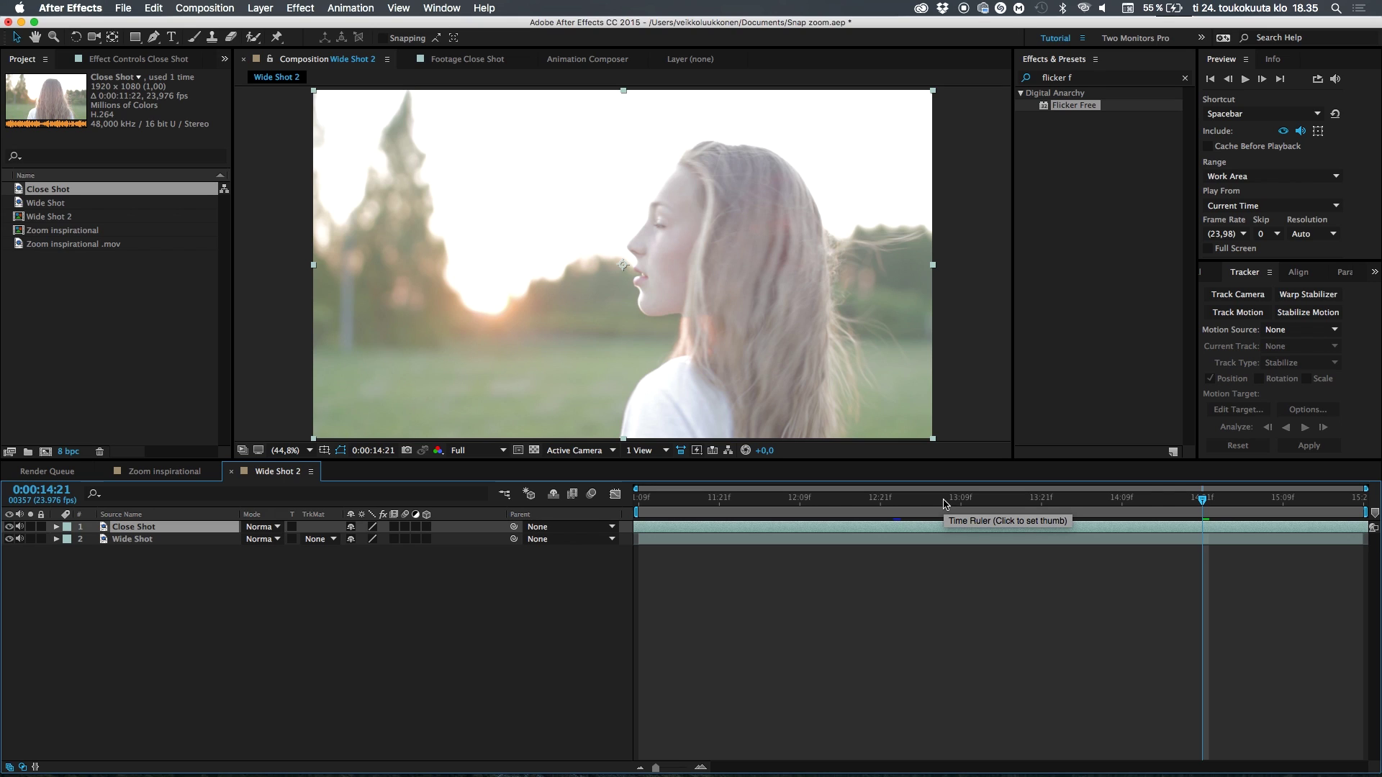
key("super+shift+d")
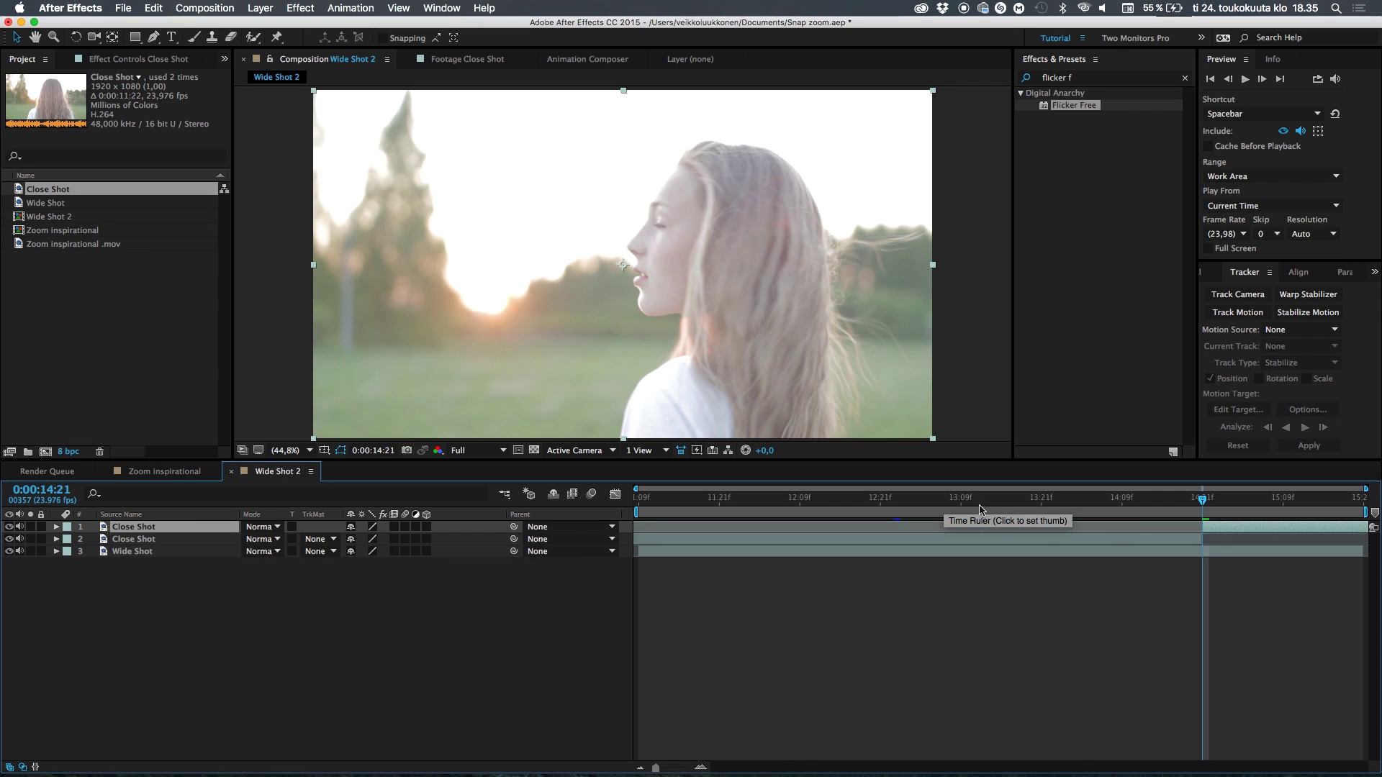
left_click(983, 541)
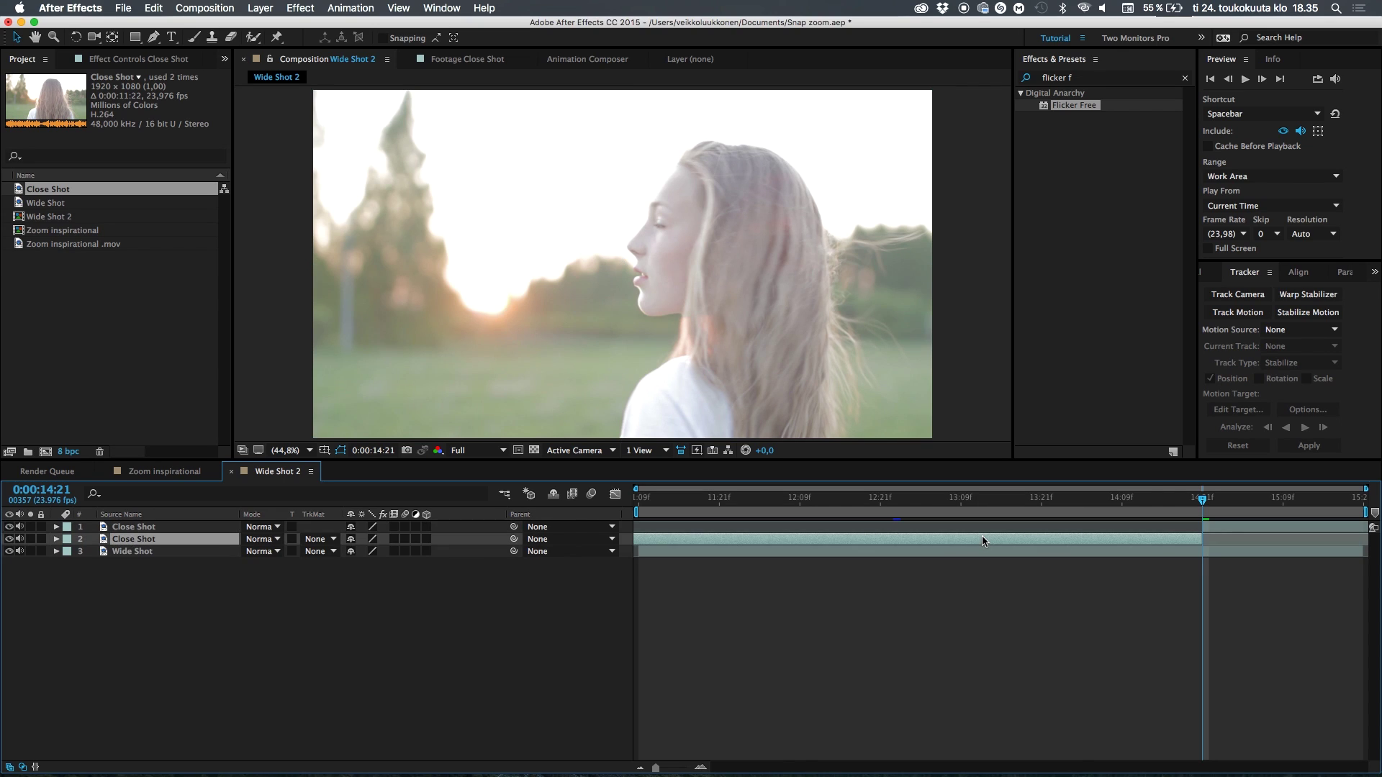
key("Delete")
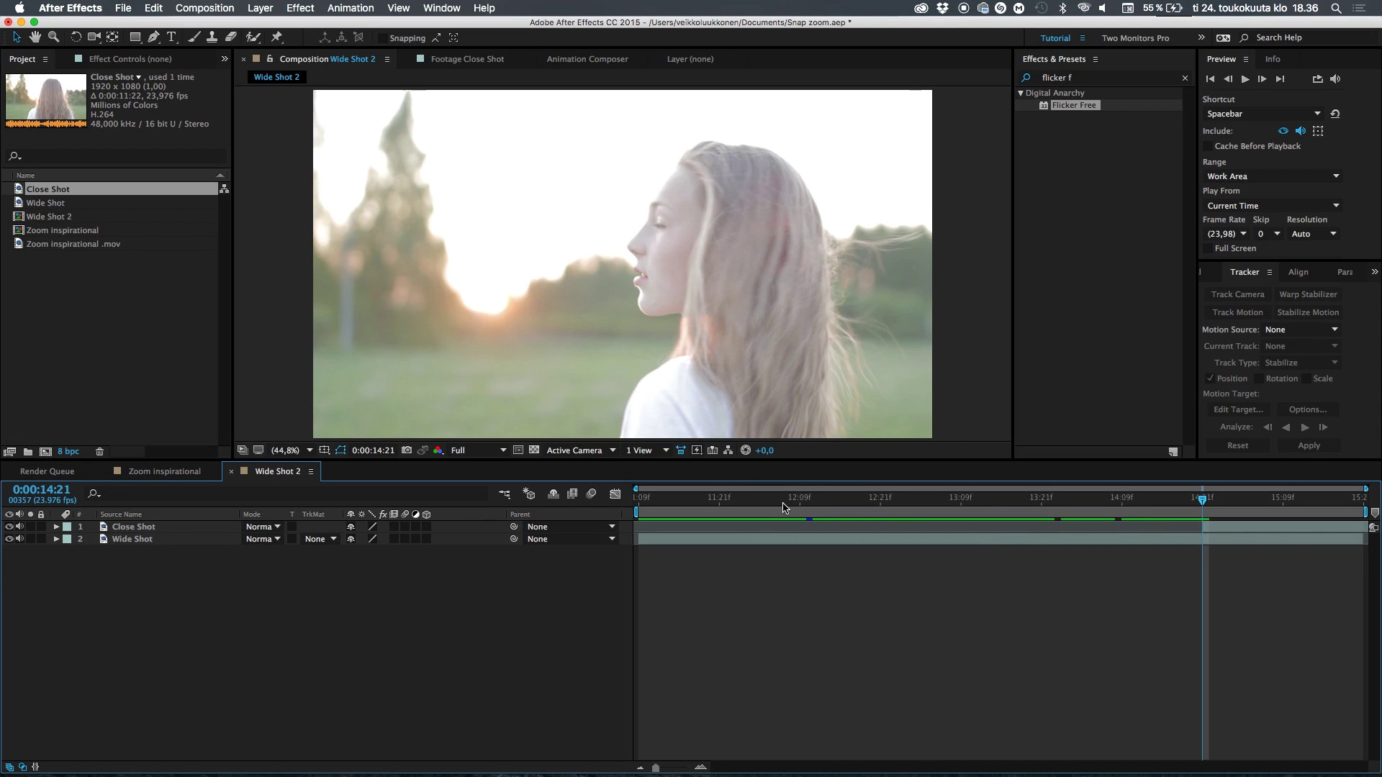
Slide Close Shot to start at 12:22 and preview the cut from wide to close
left_click_drag(784, 508, 890, 508)
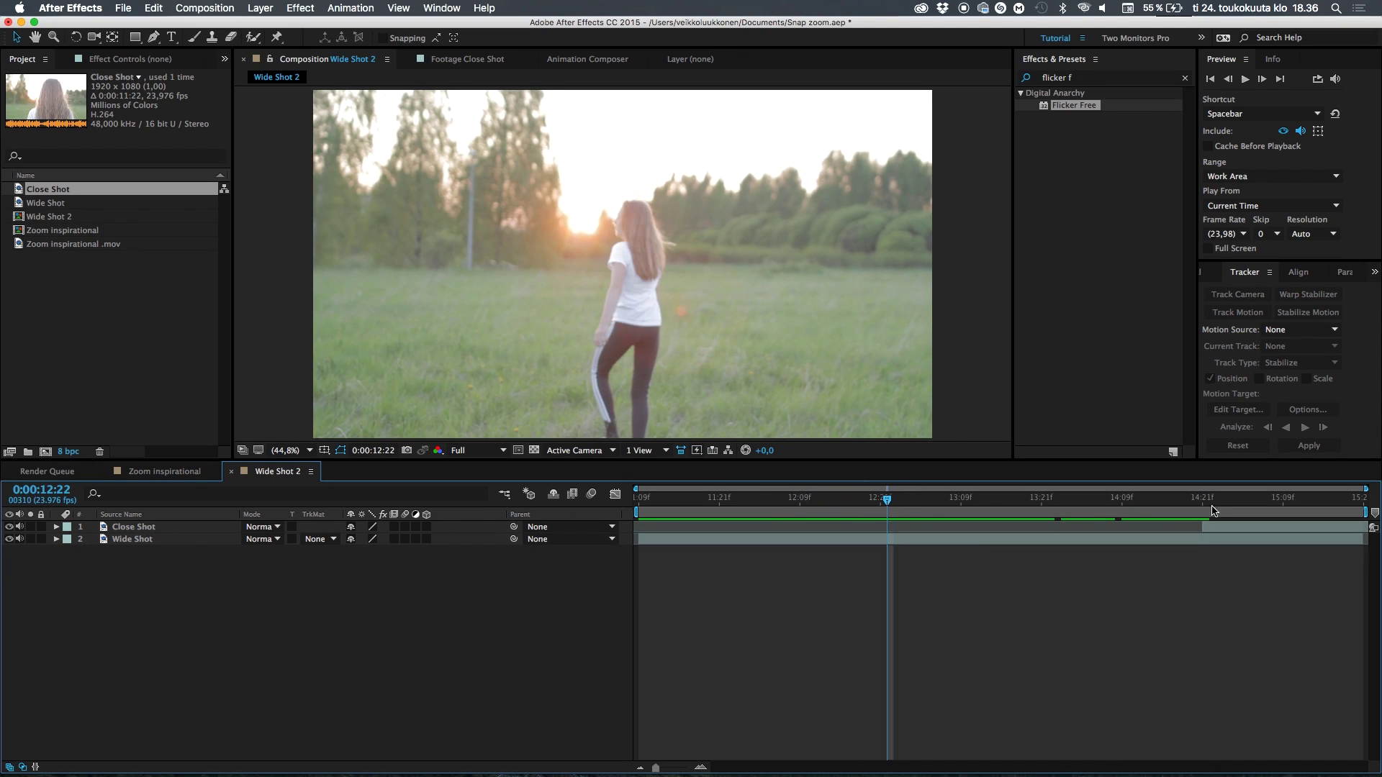
left_click_drag(1216, 524, 900, 545)
left_click(783, 502)
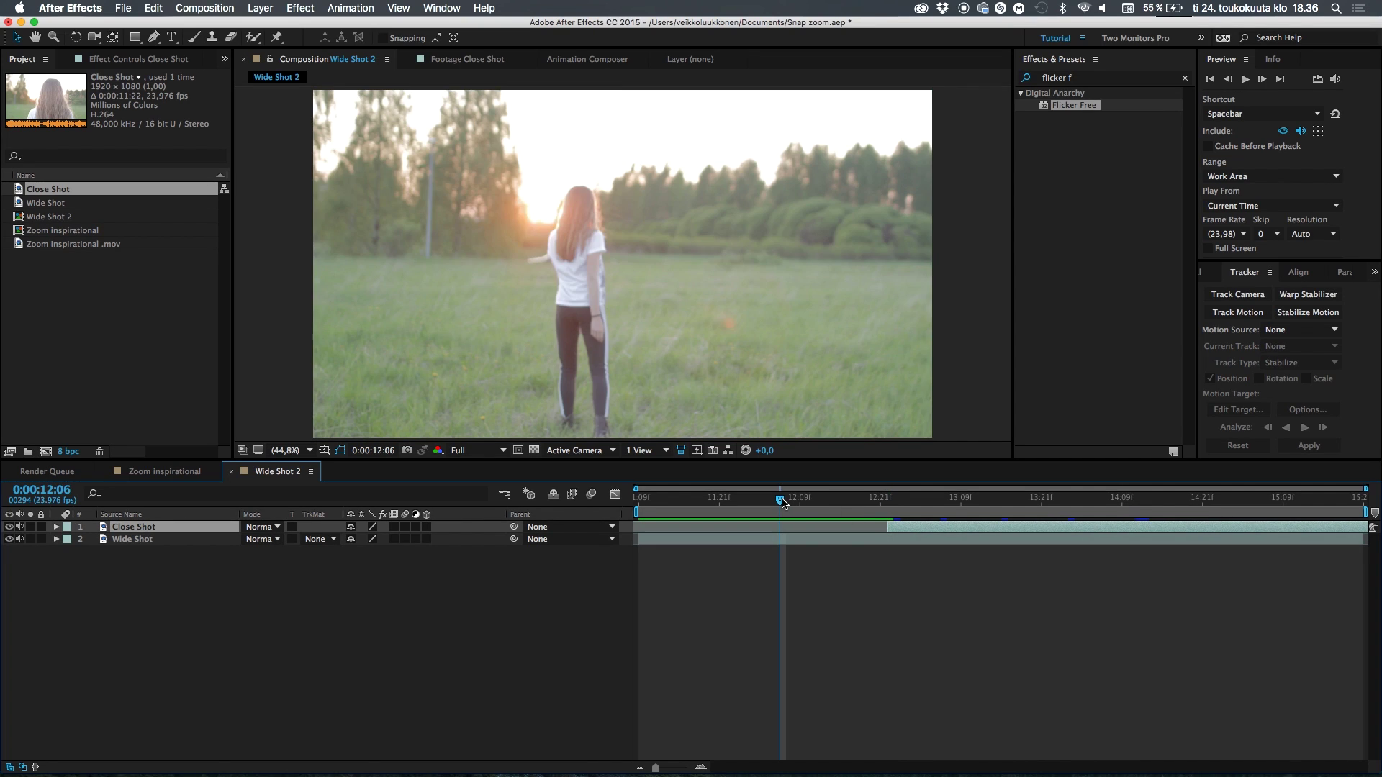
key("space")
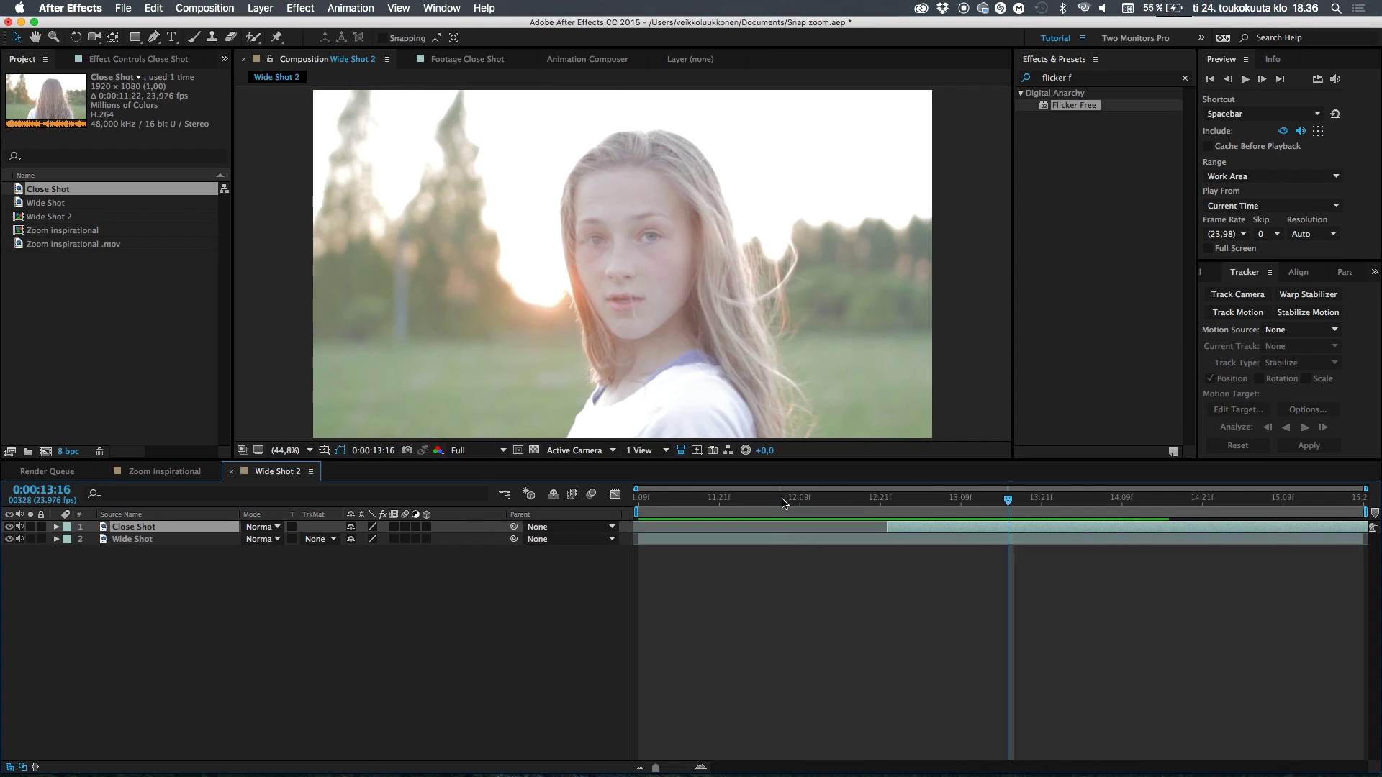
key("space")
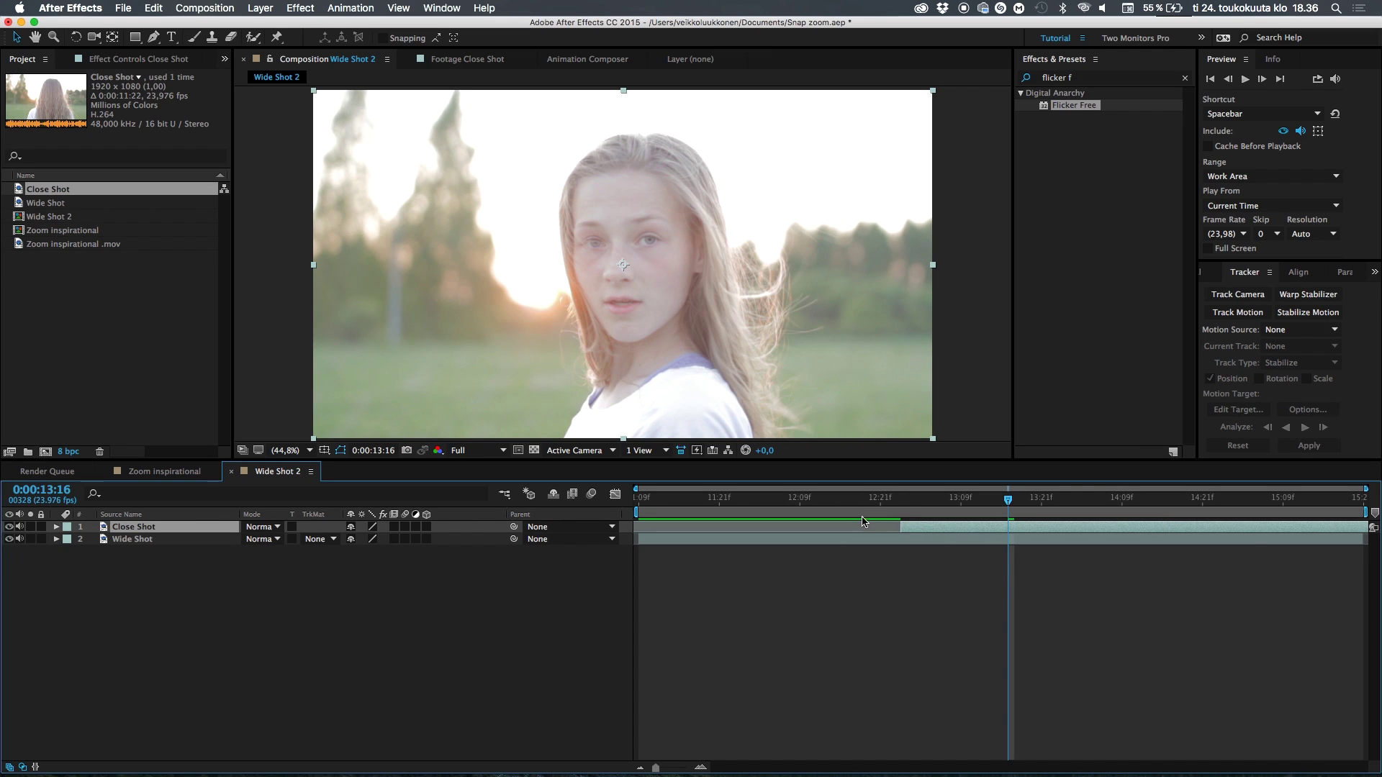
left_click(841, 501)
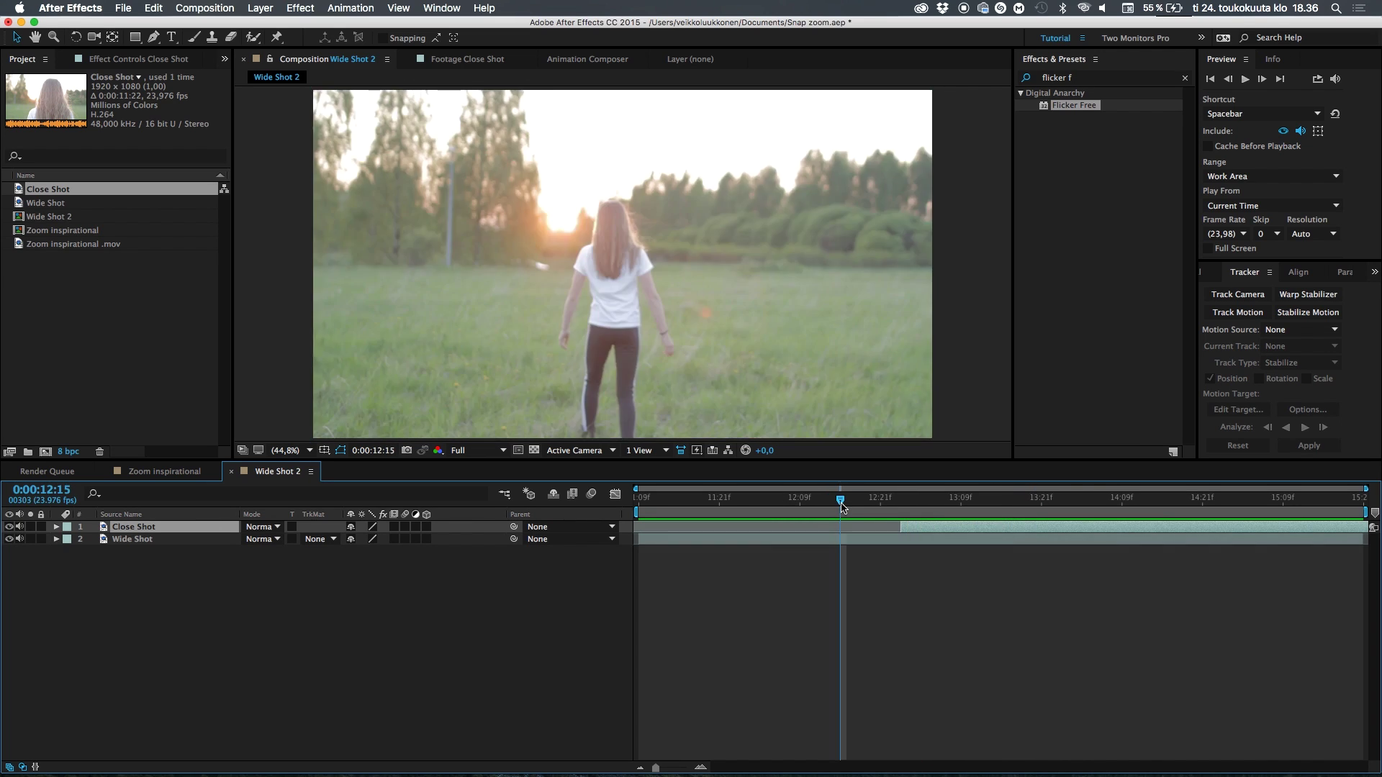
key("space")
Move the playhead near the cut and duplicate the Wide Shot layer
left_click_drag(841, 503, 850, 502)
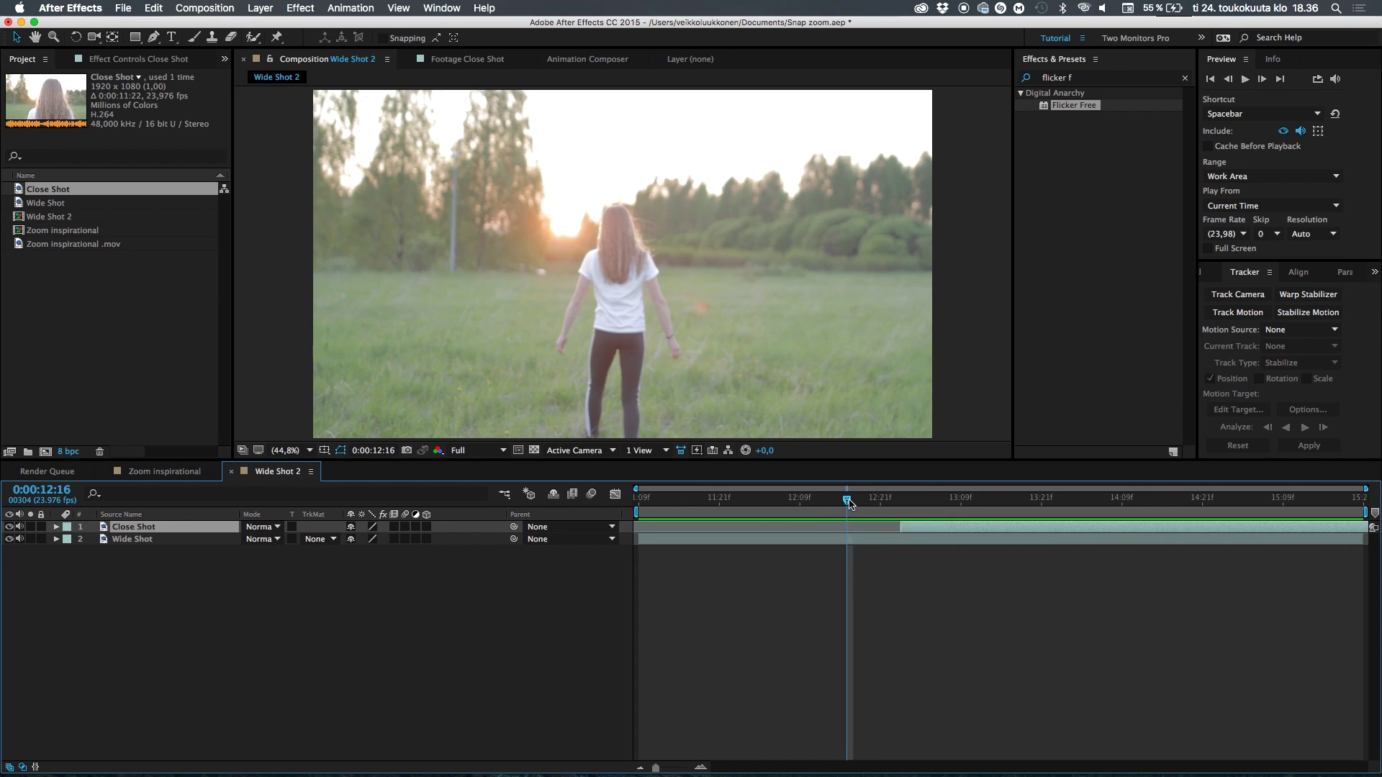
mouse_move(850, 504)
left_mouse_down()
mouse_move(891, 504)
mouse_move(876, 510)
left_mouse_up()
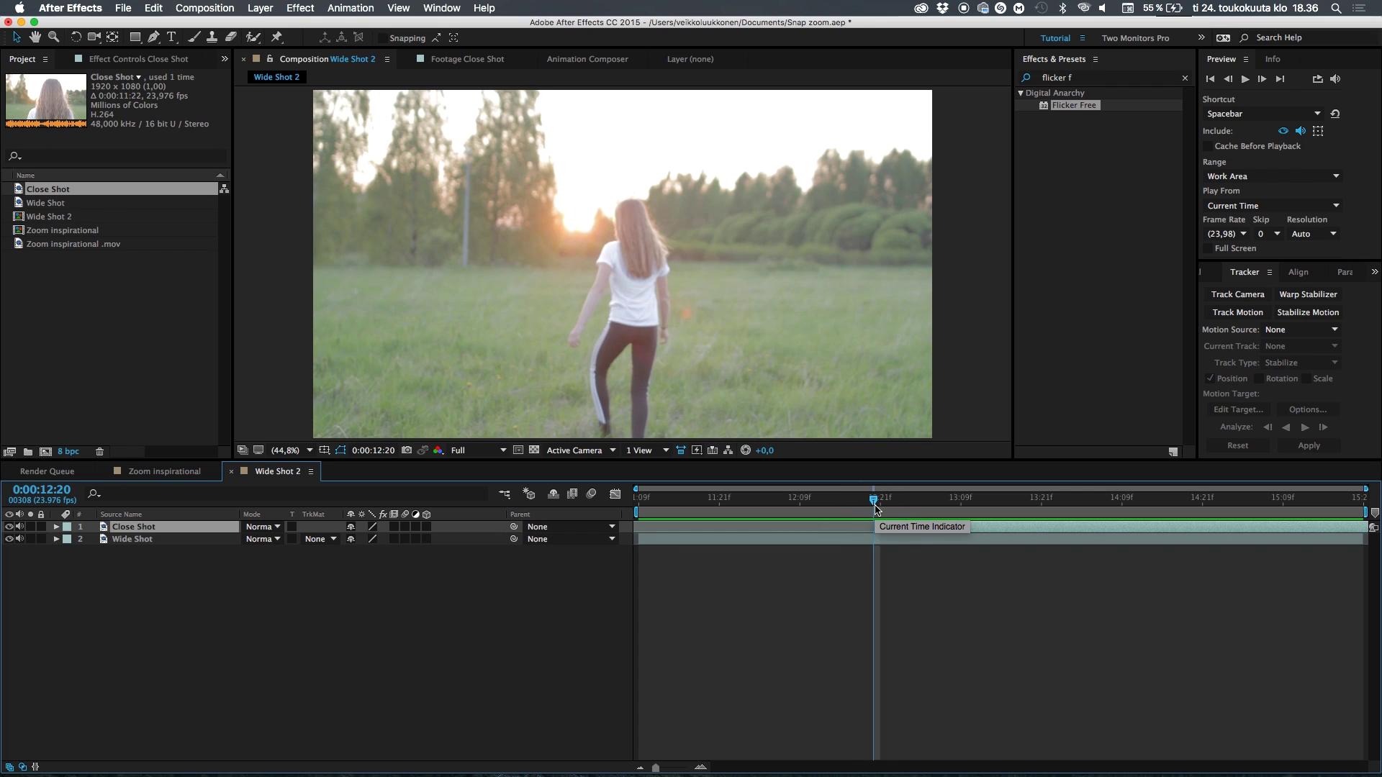
left_click(905, 552)
left_click(914, 533)
left_click(907, 542)
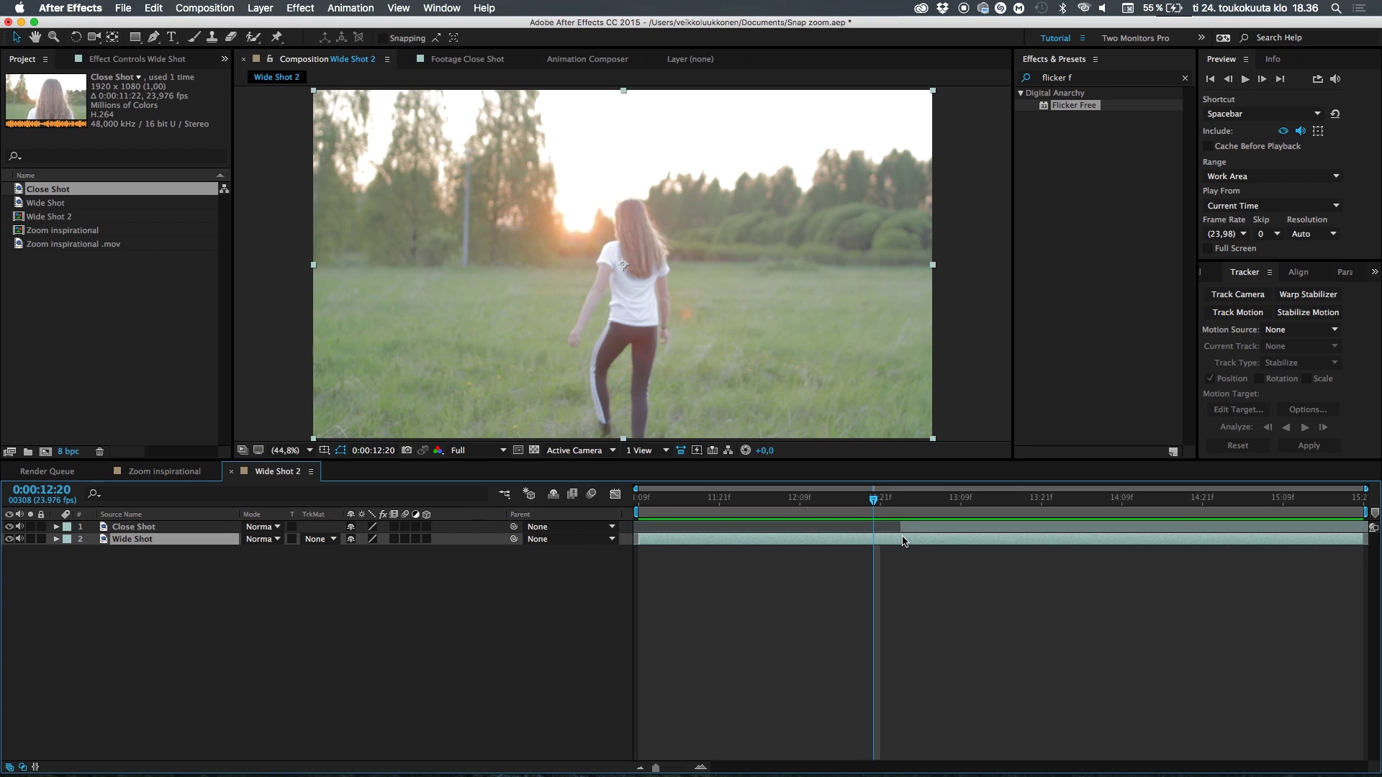
key("super+d")
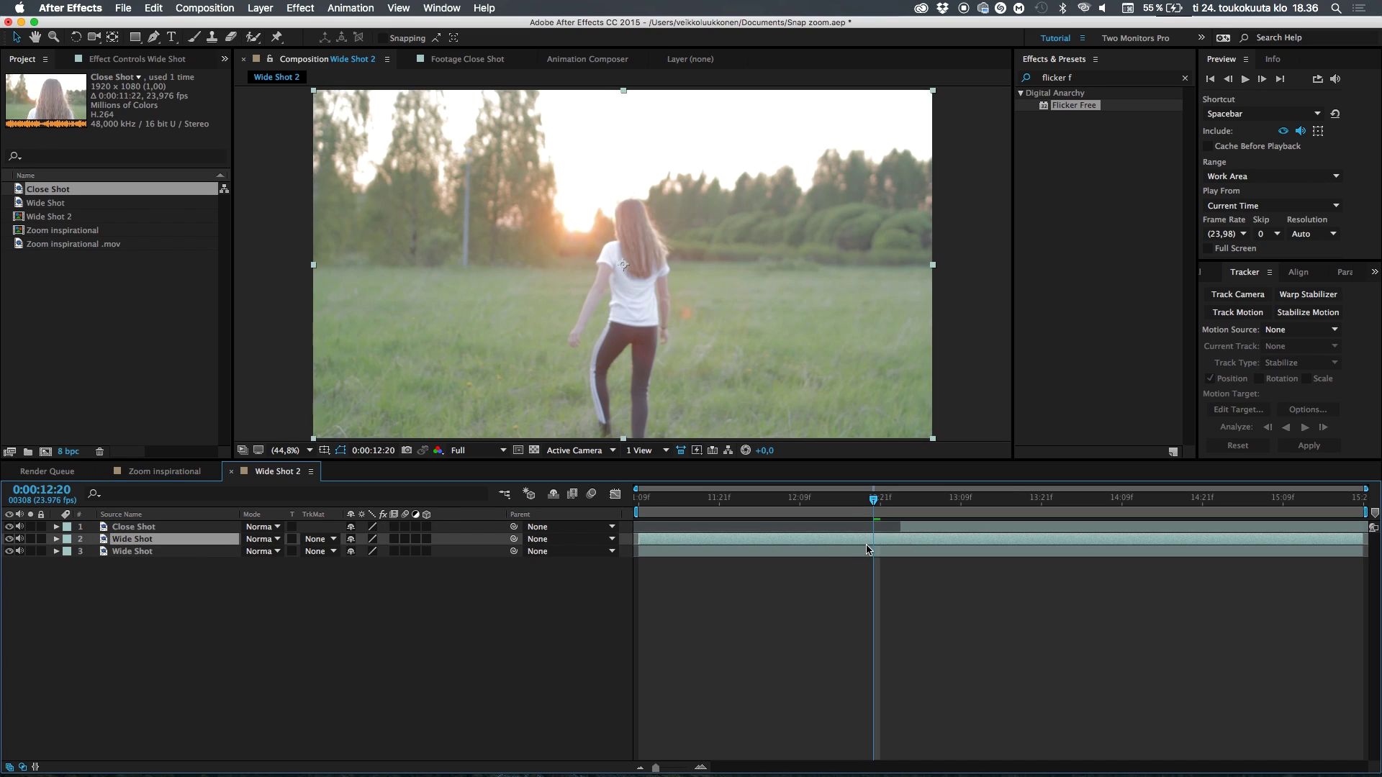
Split the duplicate at 12:20 and 13:00 and delete the outer pieces
key("super+shift+d")
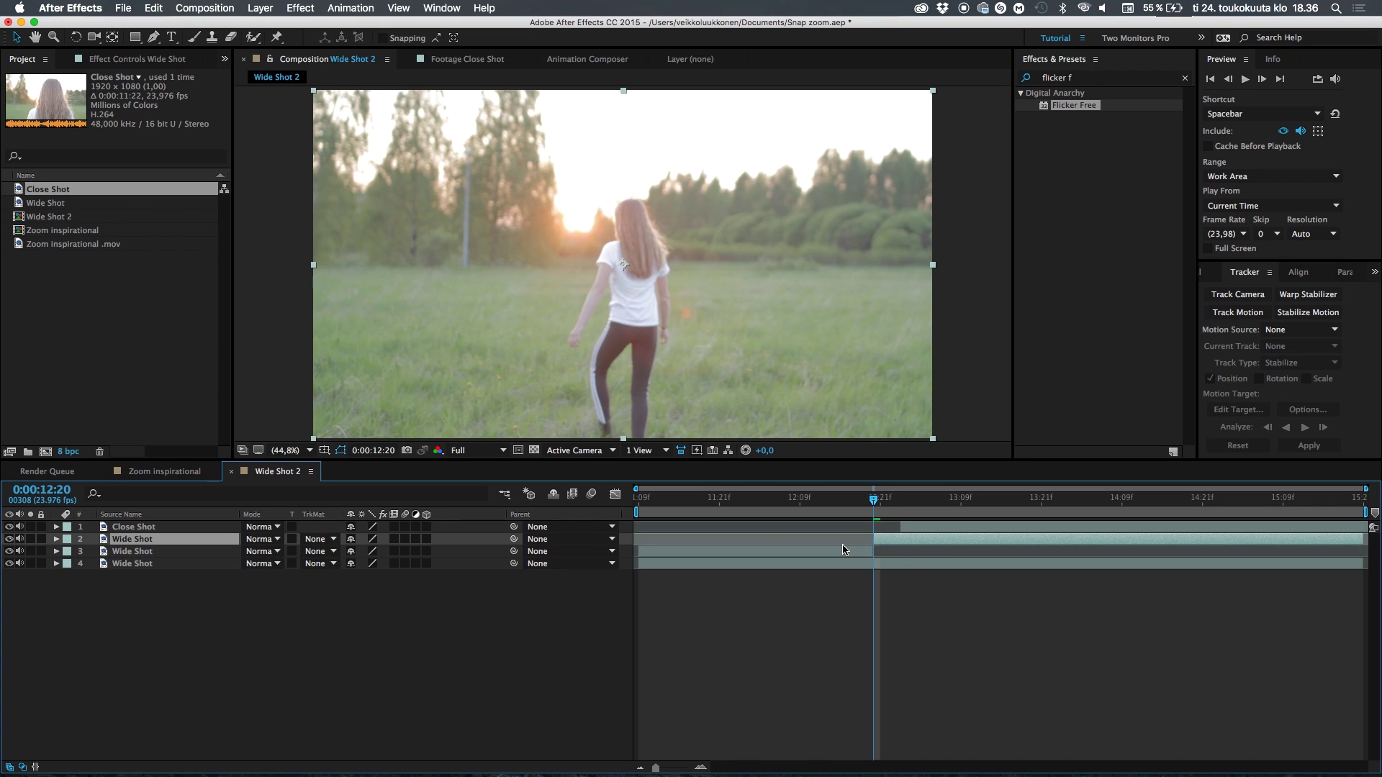
left_click(839, 554)
key("Delete")
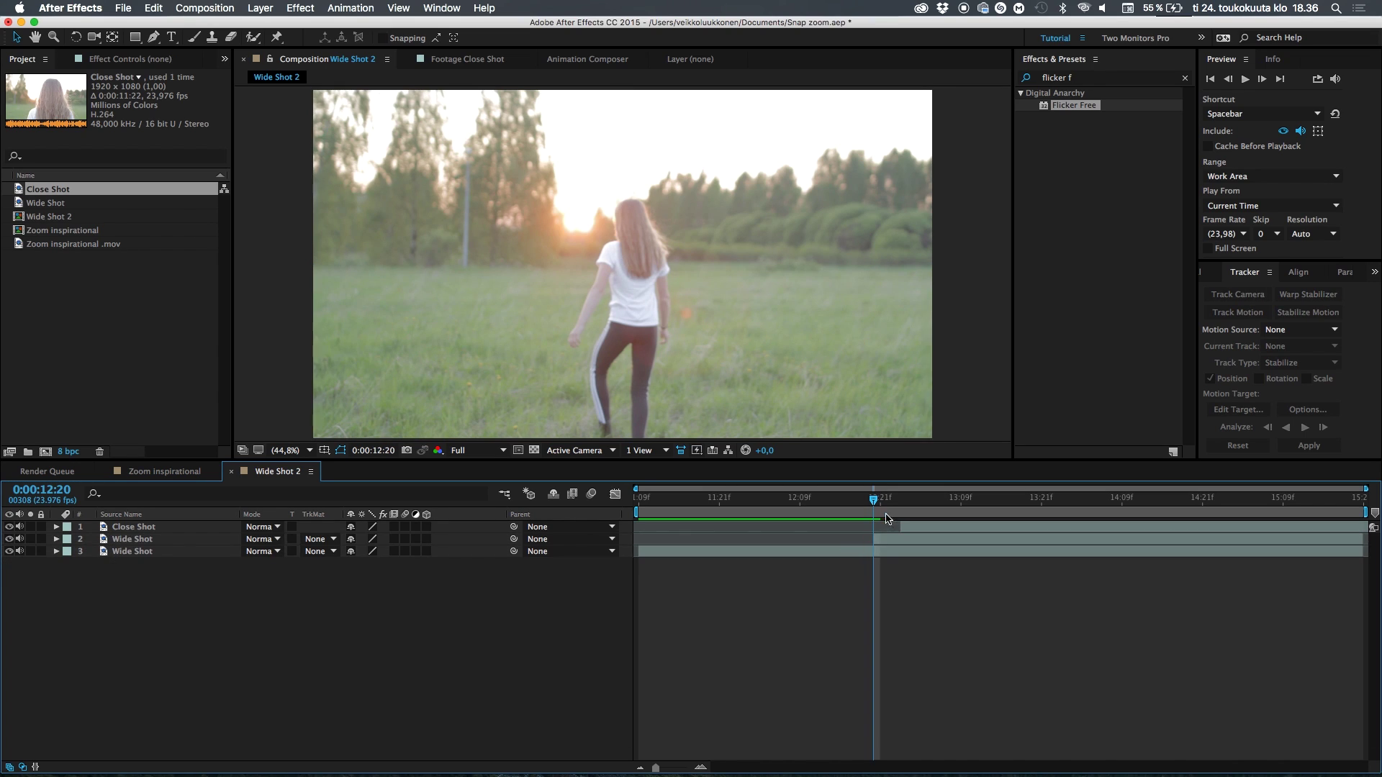
left_click_drag(876, 506, 901, 504)
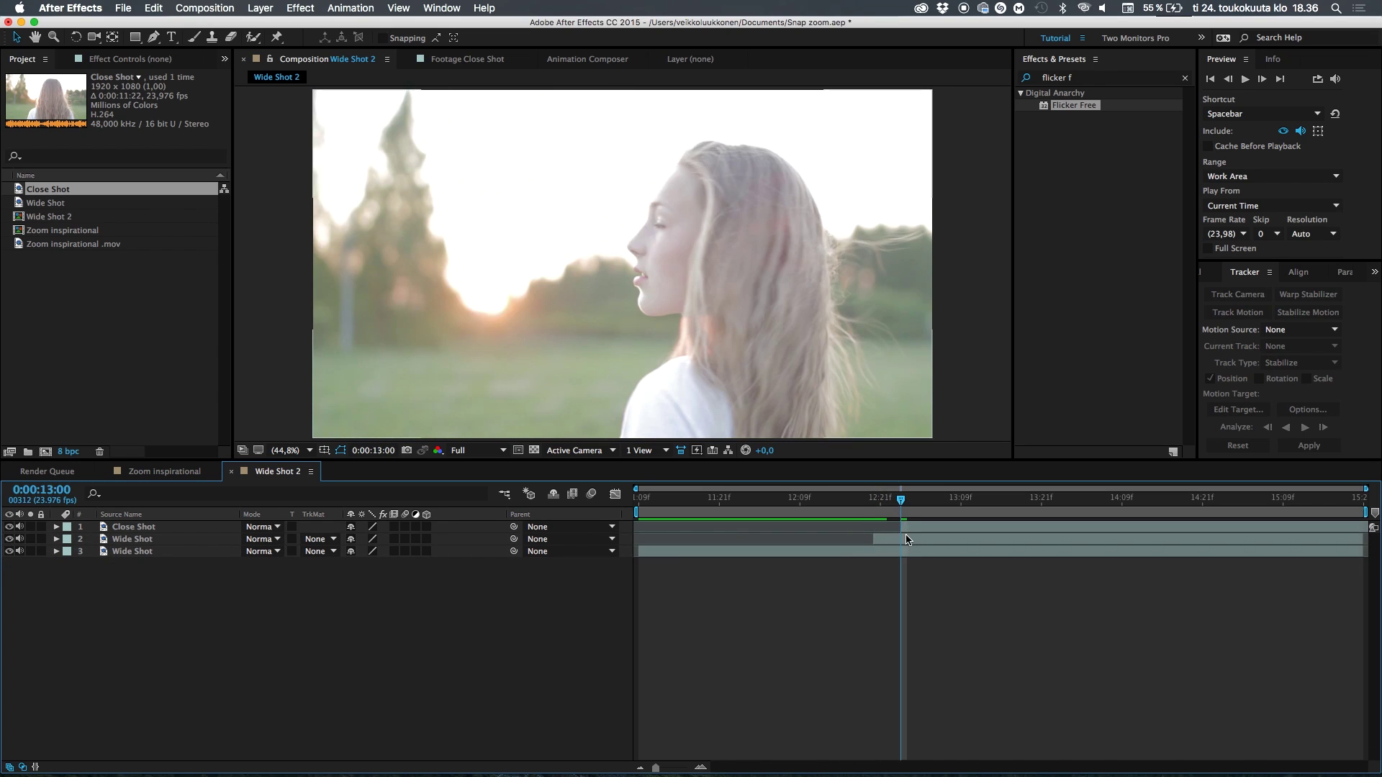
left_click(906, 539)
key("super+shift+d")
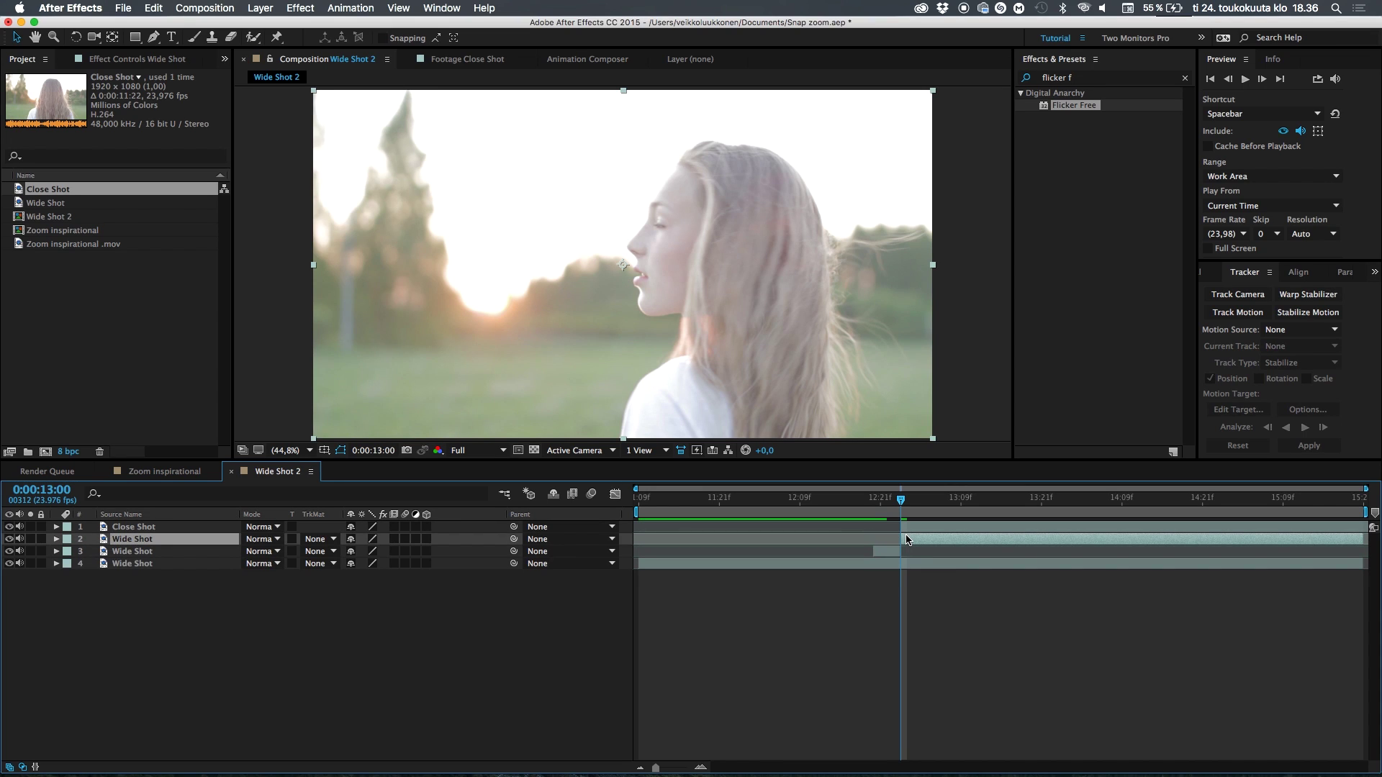
key("Delete")
Move the short 12:20–13:00 wide shot clip to the top of the layer stack
left_click(885, 541)
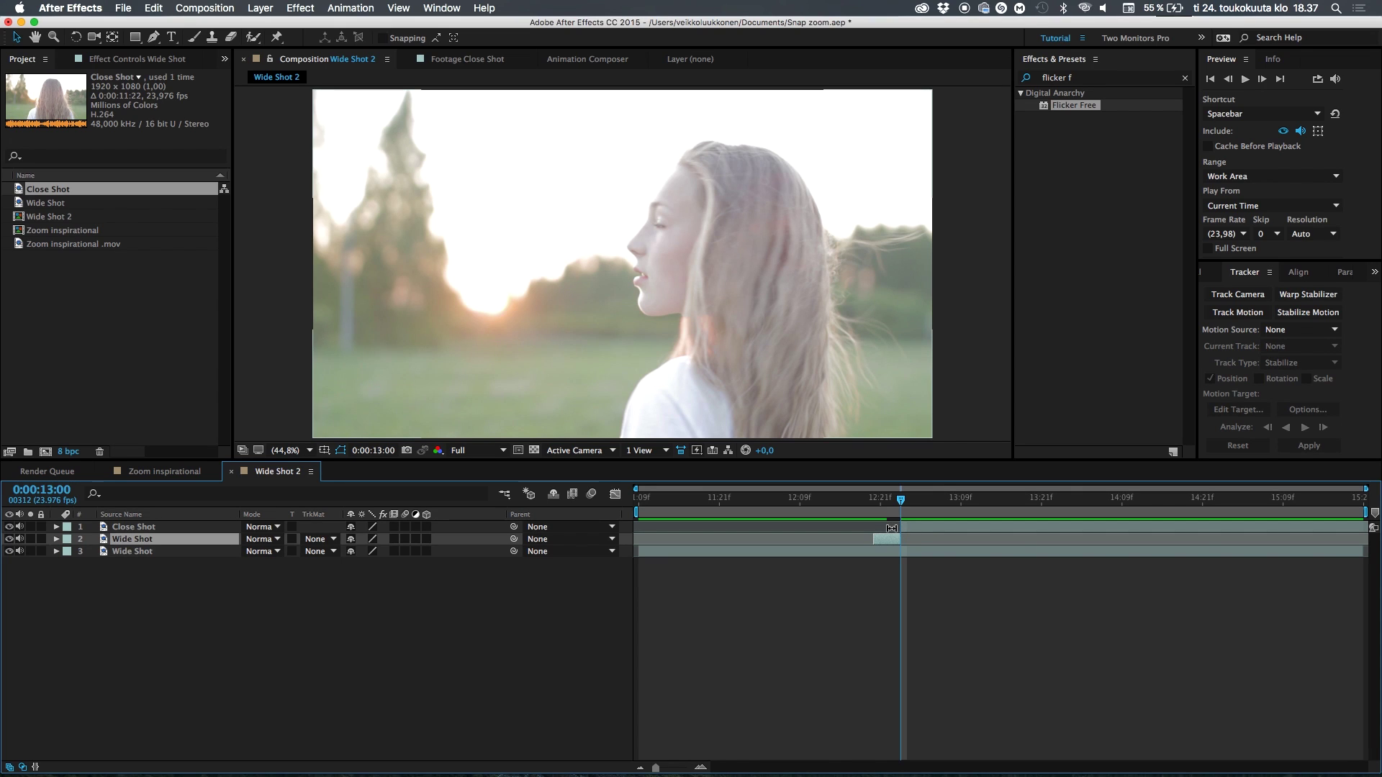
left_click(827, 563)
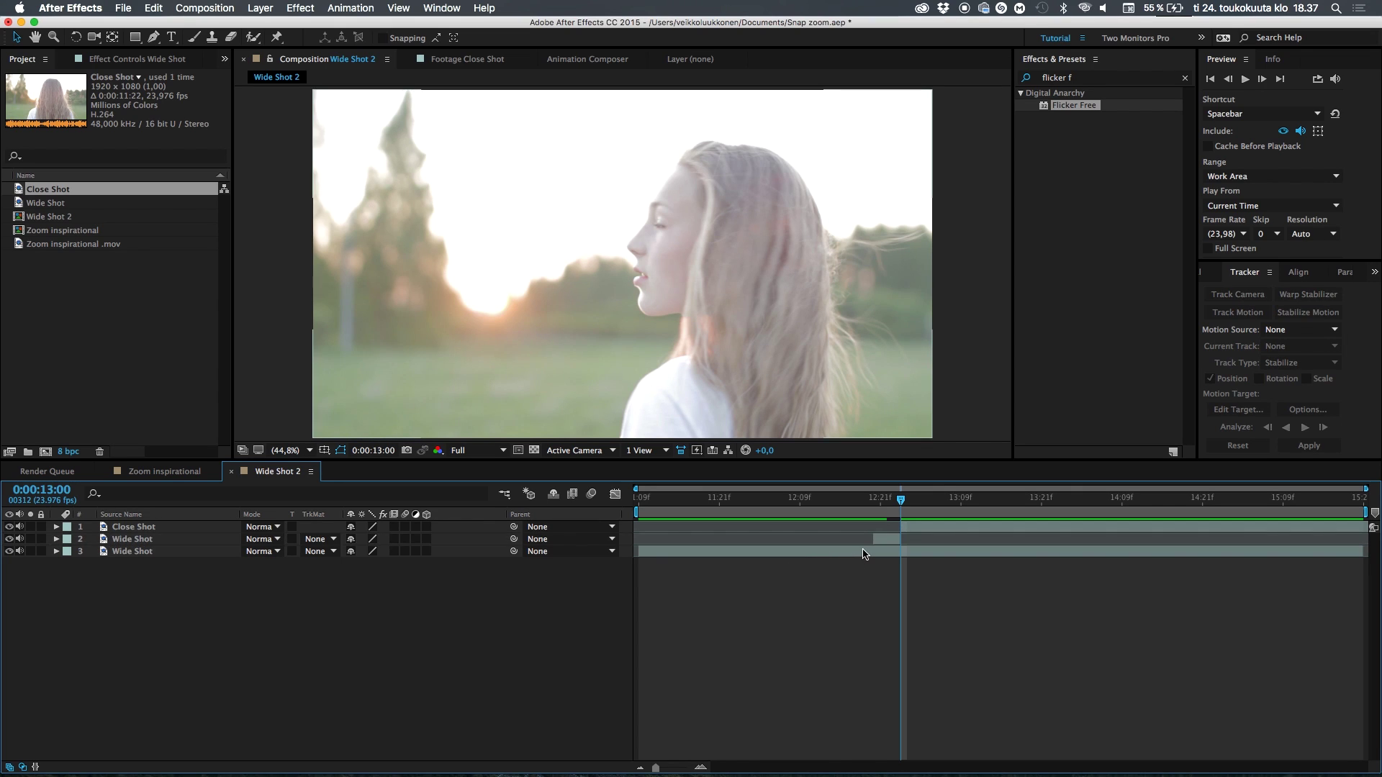
left_click(865, 553)
left_click(889, 539)
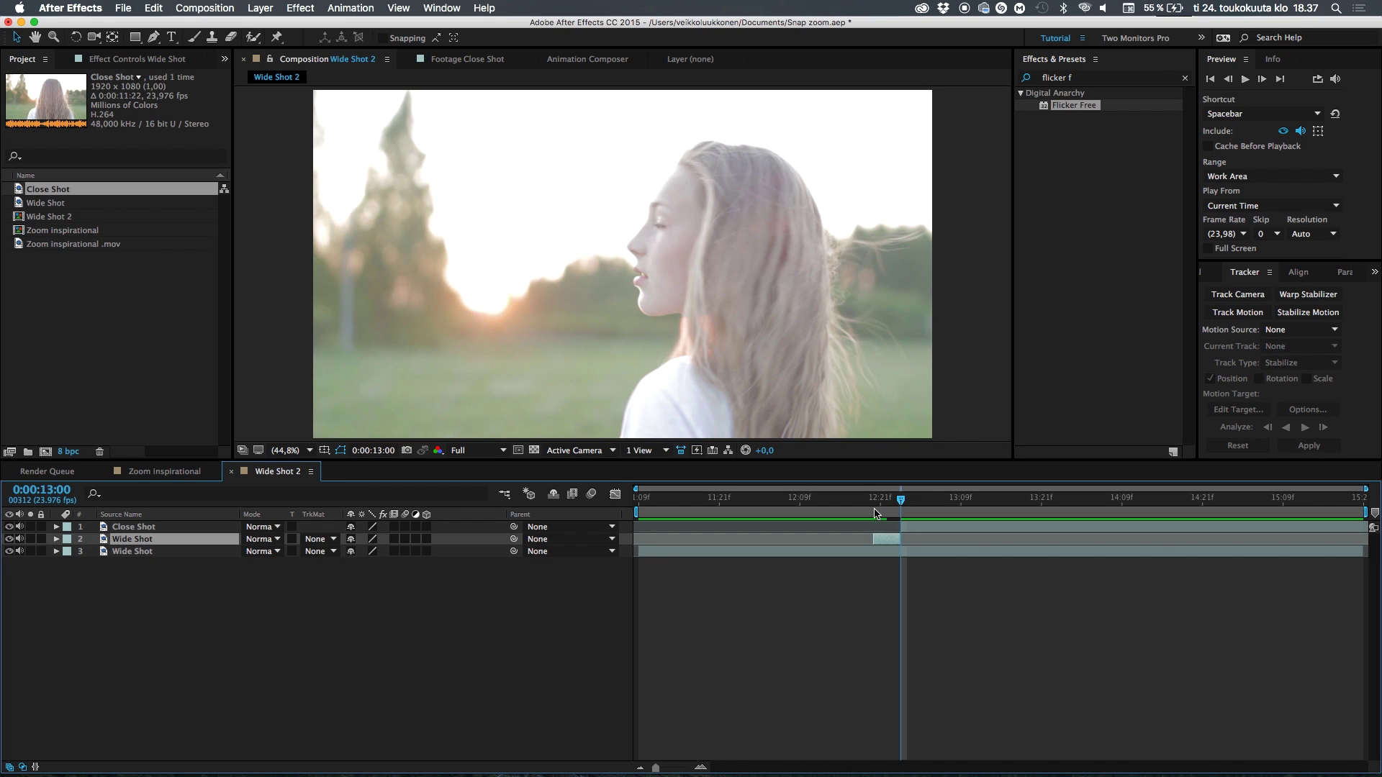
left_click(874, 512)
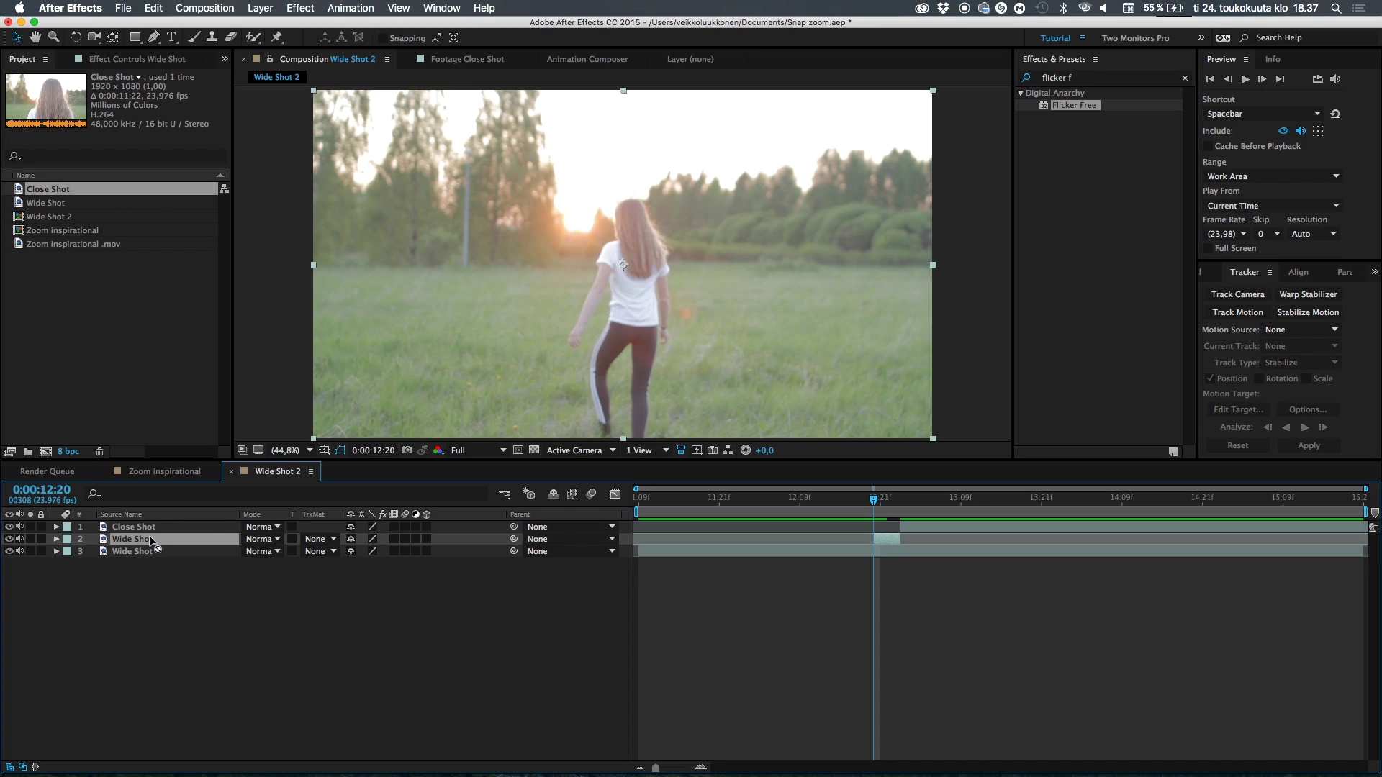
left_click_drag(151, 540, 153, 524)
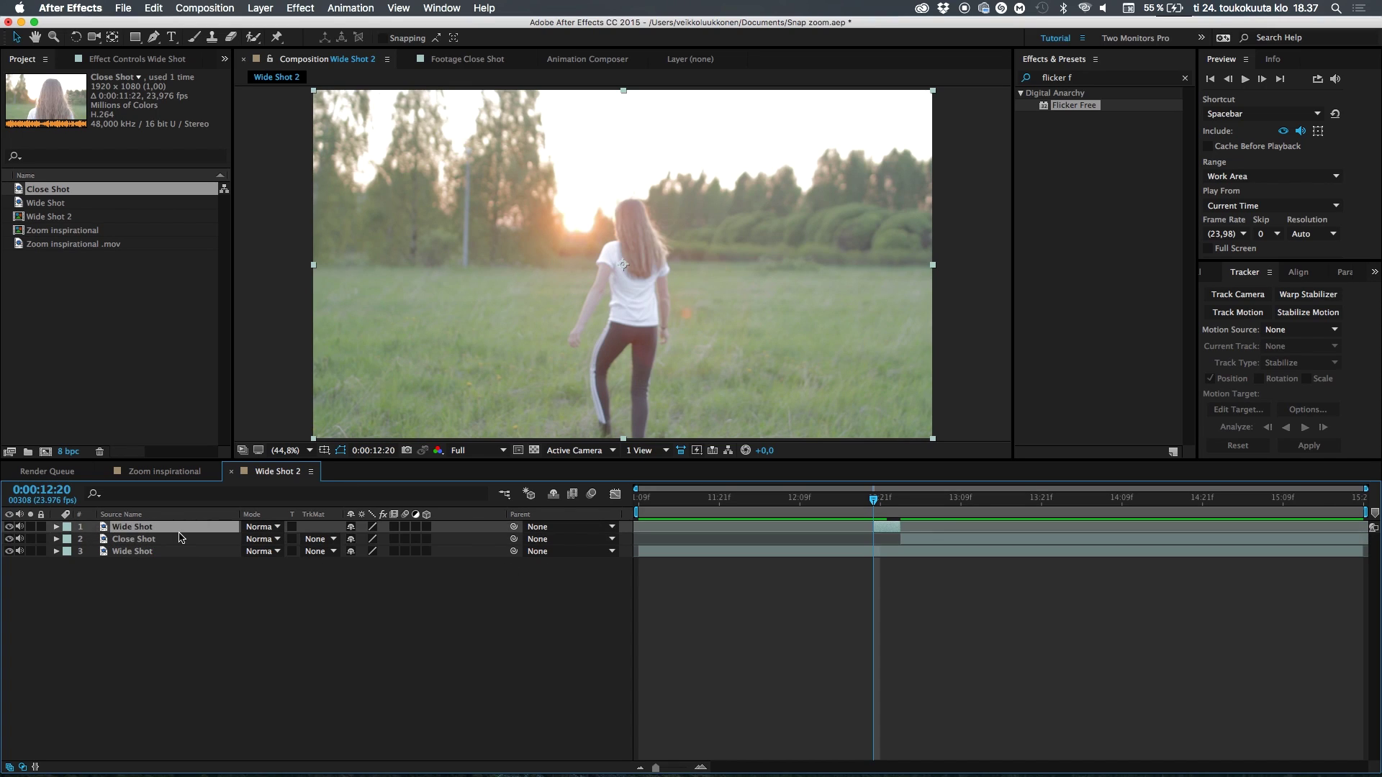
Rename the top layer 'Zoom FX' and show its Scale and Position properties
key("Return")
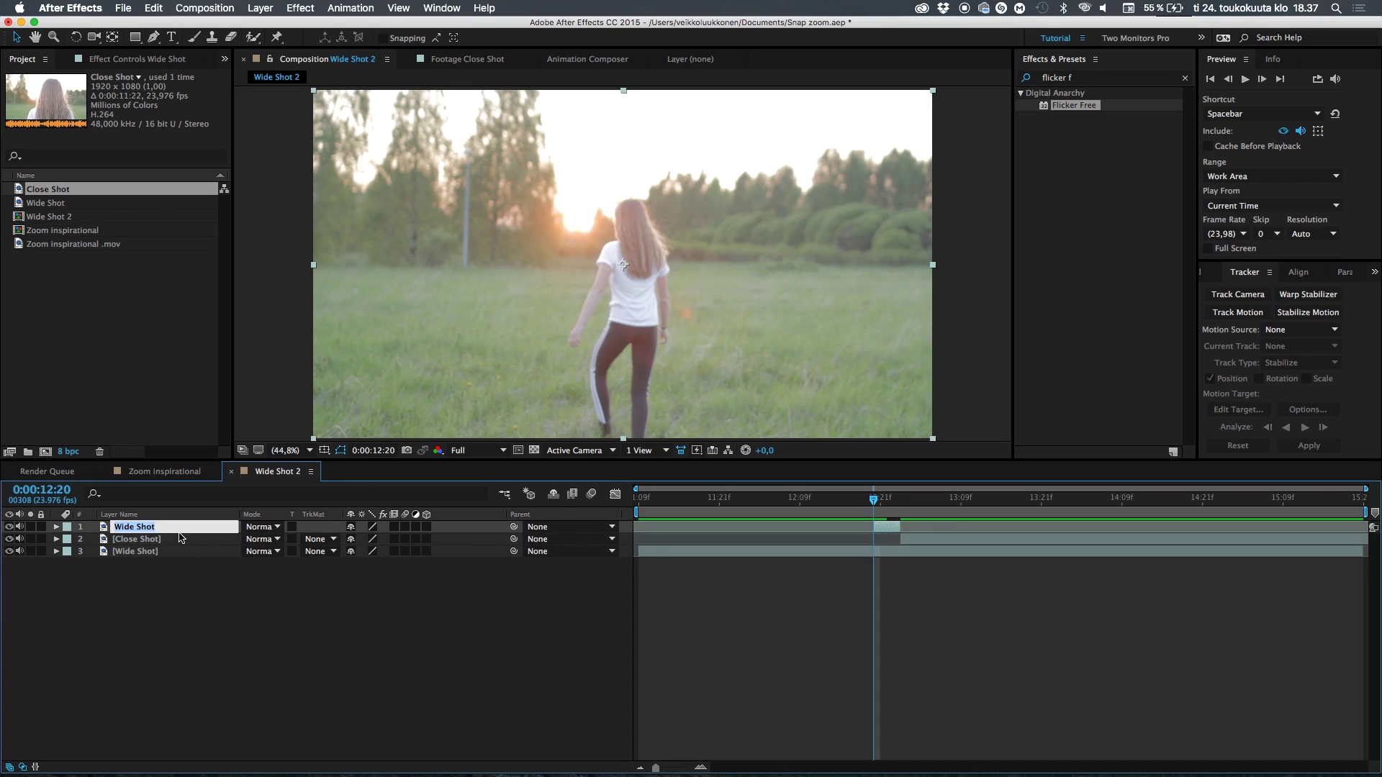
type("Zoom FX")
key("Return")
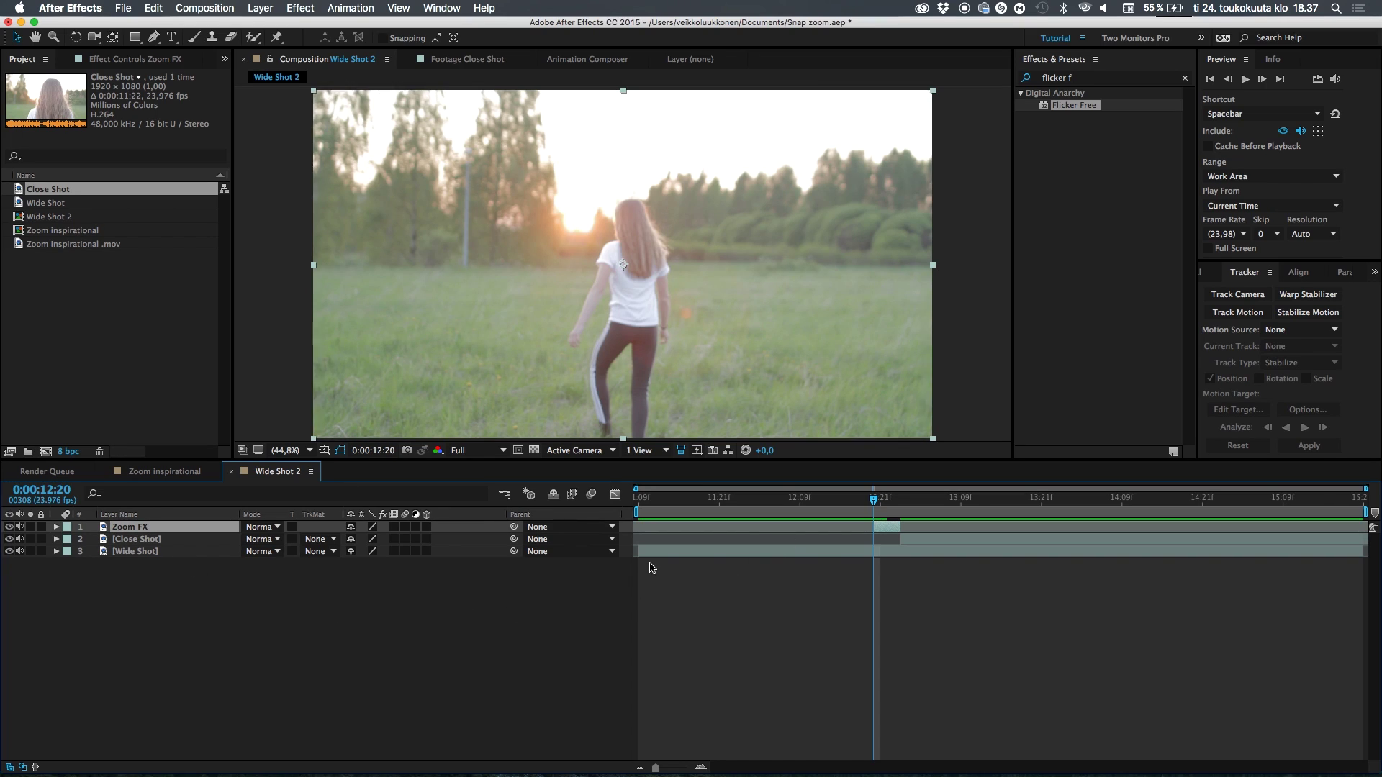
key("s")
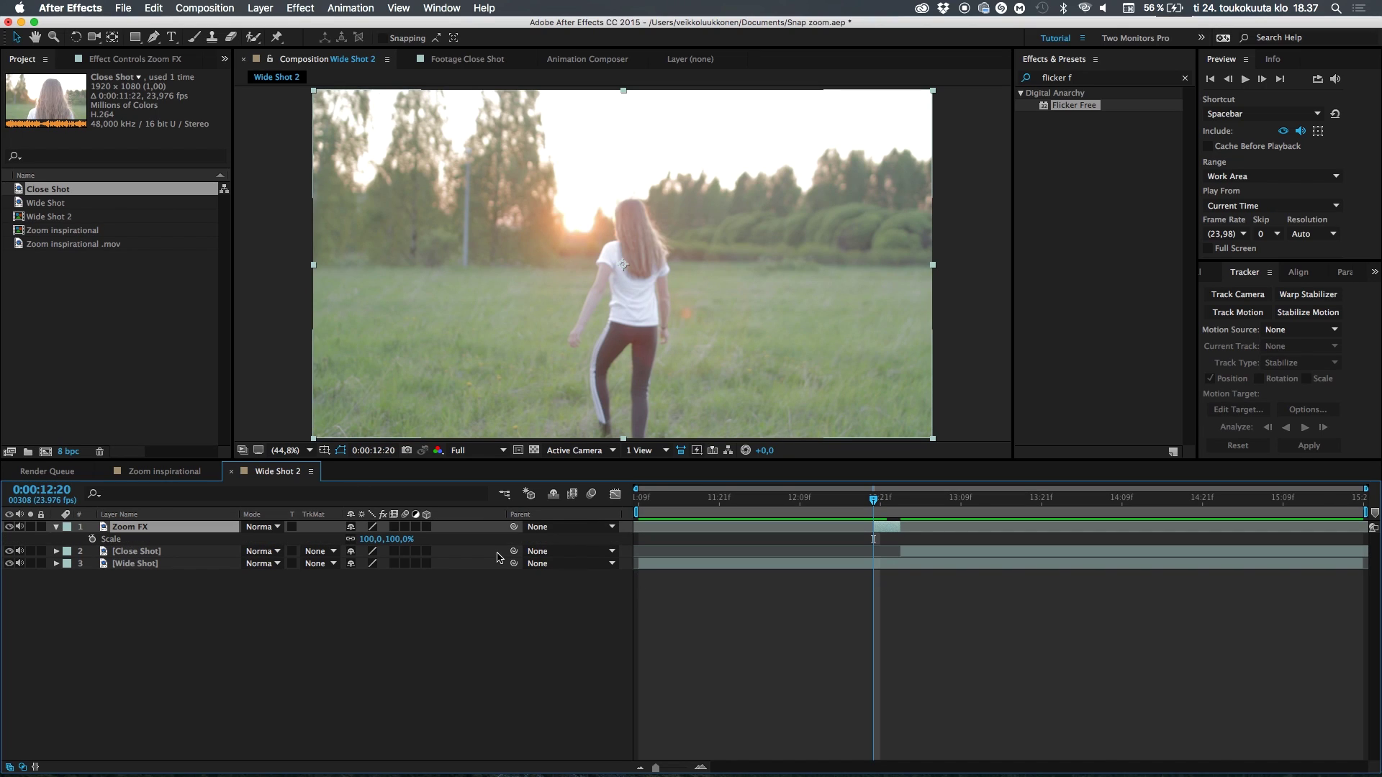
key("shift+p")
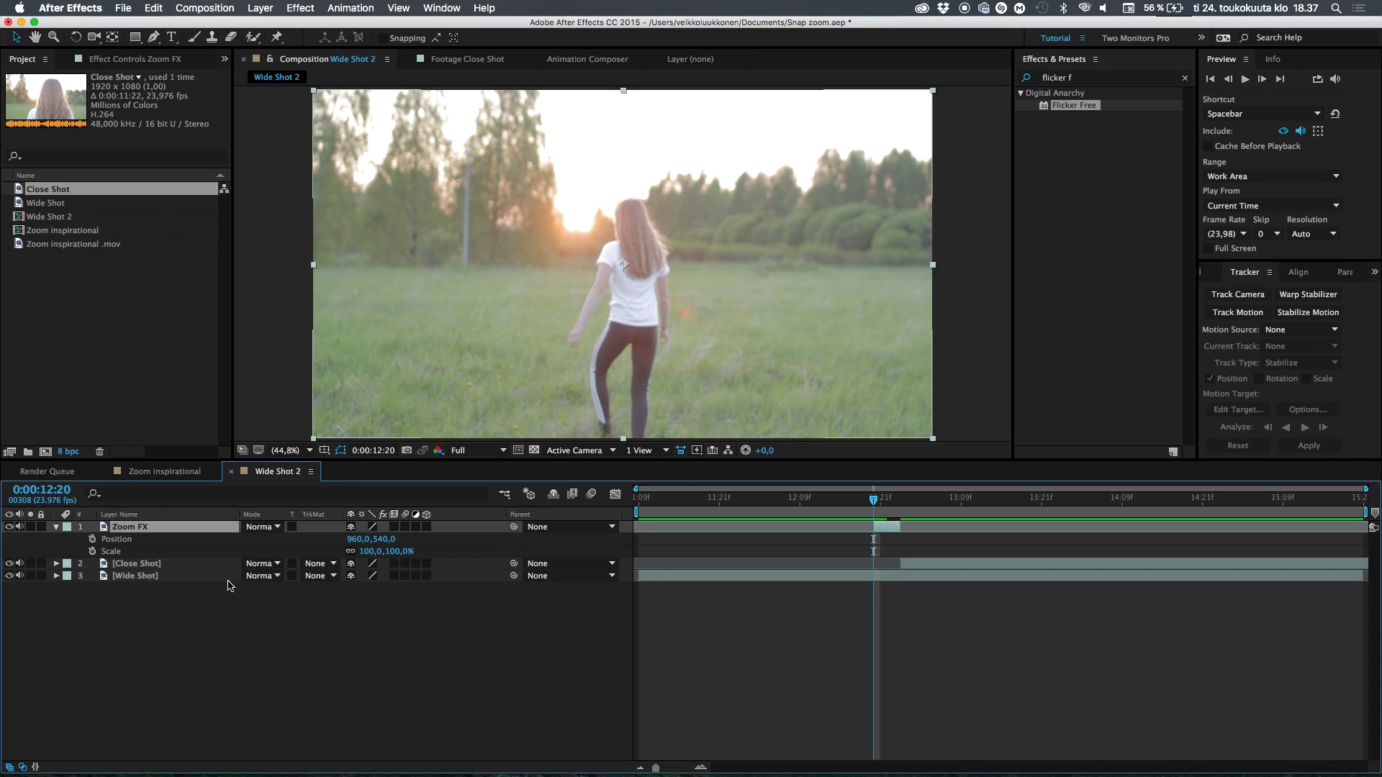
Set starting Position and Scale keyframes on Zoom FX at 12:20
left_click(92, 539)
left_click(92, 551)
left_click(246, 598)
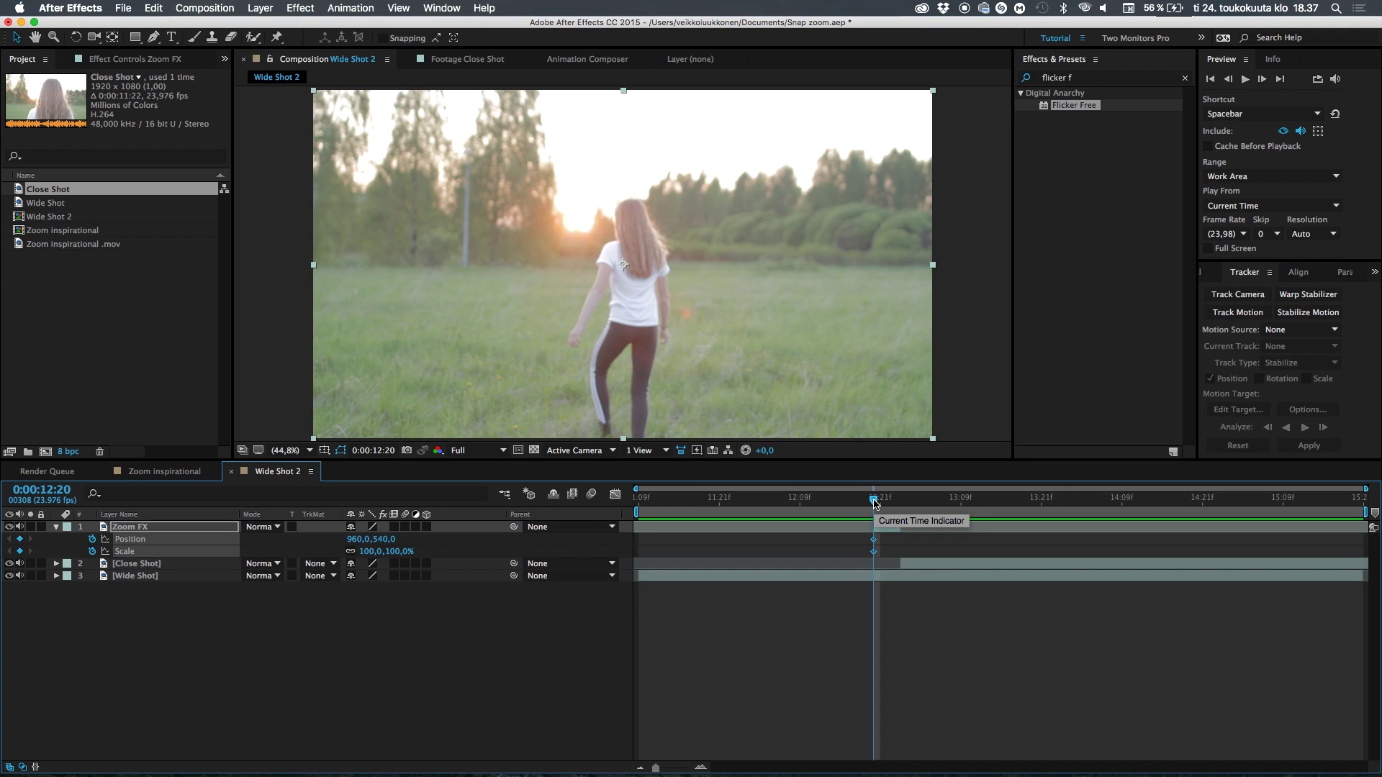
At 12:23, scale Zoom FX to about 221% centred on the girl and compare with Close Shot
left_click_drag(874, 500, 897, 510)
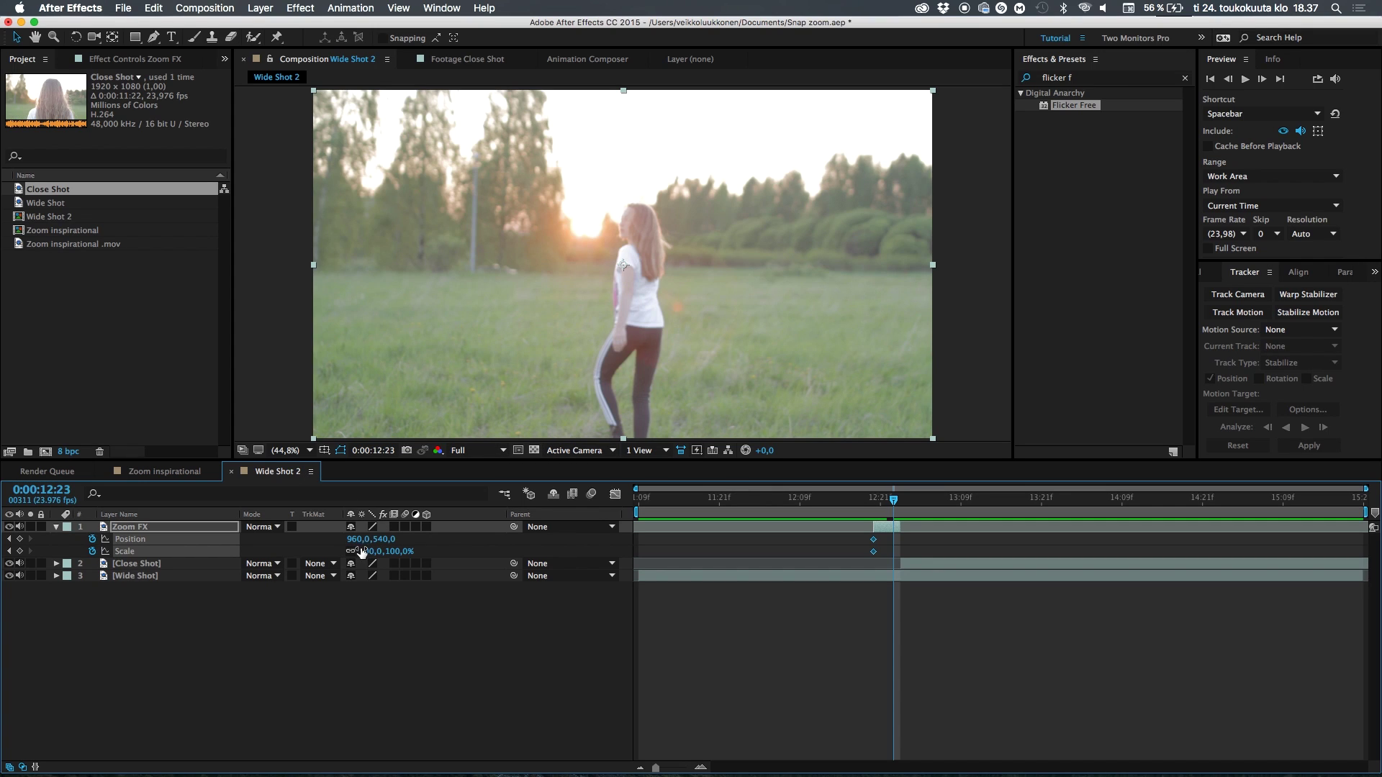
mouse_move(367, 551)
left_mouse_down()
mouse_move(447, 551)
mouse_move(371, 539)
left_mouse_up()
left_click_drag(896, 511, 894, 510)
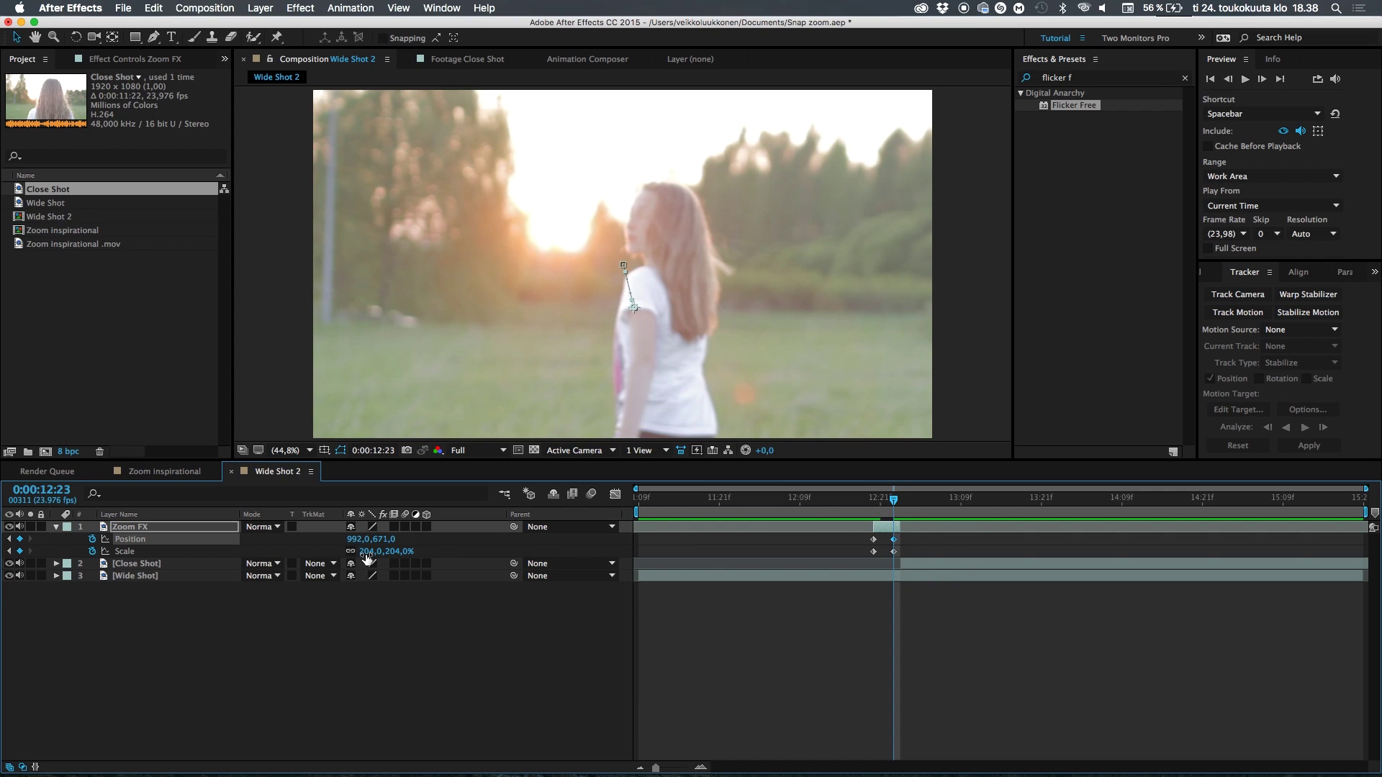
left_click_drag(365, 552, 394, 540)
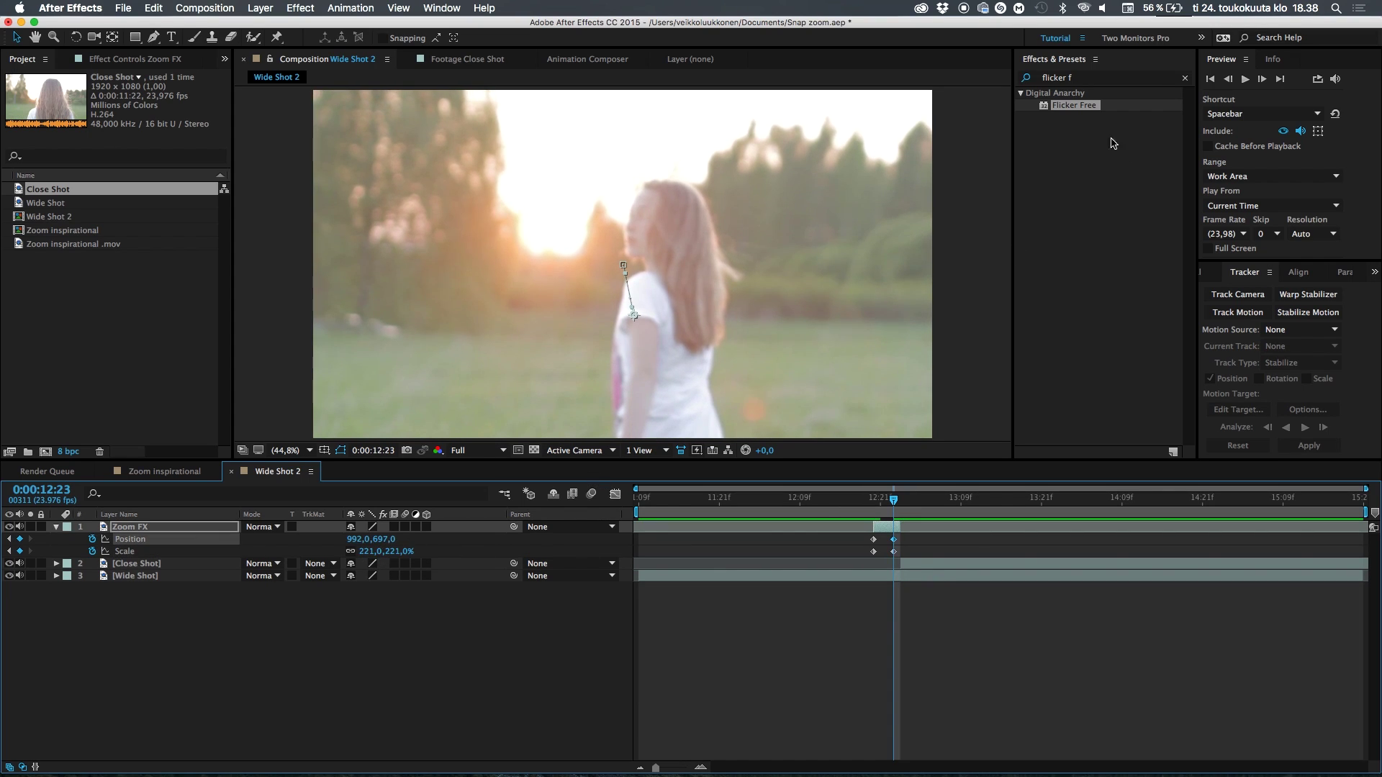
mouse_move(893, 501)
left_mouse_down()
mouse_move(874, 502)
mouse_move(909, 496)
mouse_move(871, 501)
mouse_move(906, 498)
mouse_move(873, 514)
mouse_move(892, 515)
left_mouse_up()
left_click(930, 567)
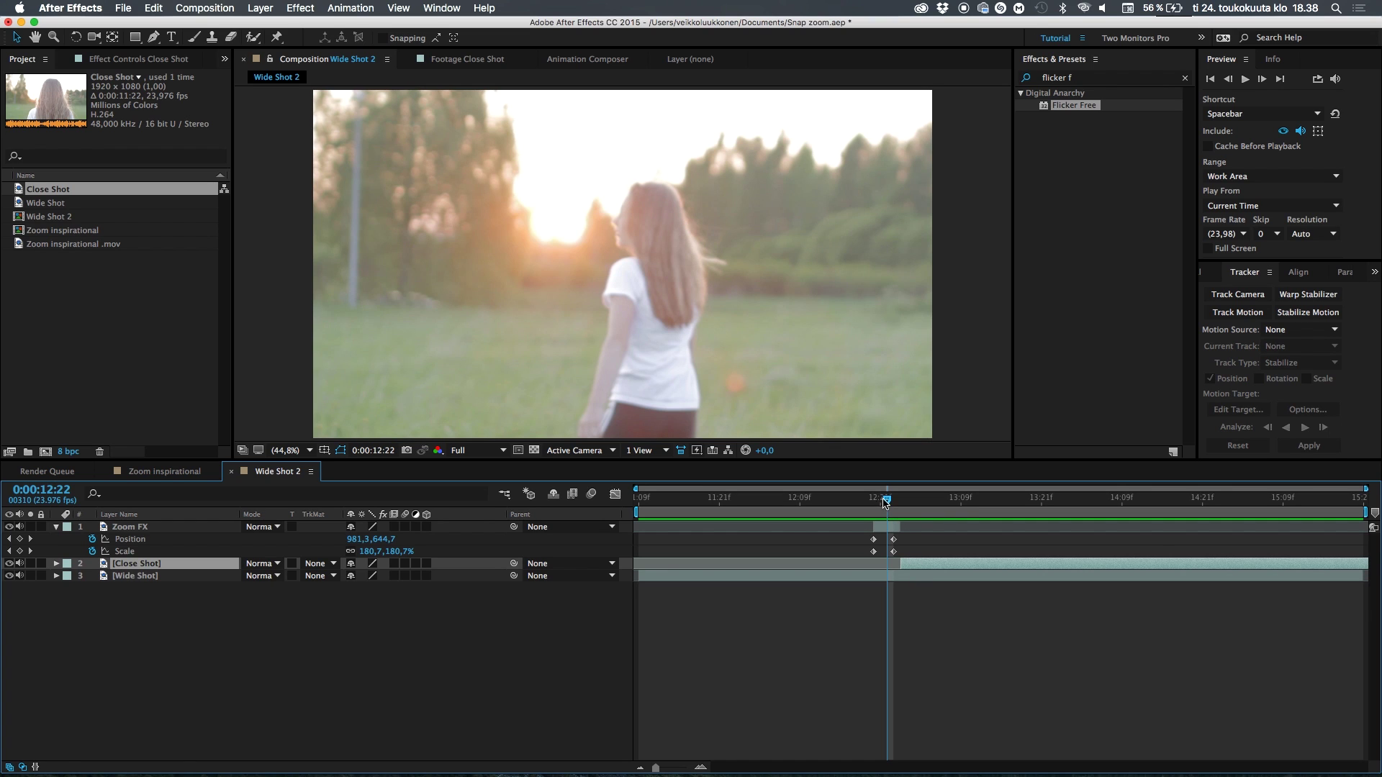
left_click_drag(887, 500, 840, 502)
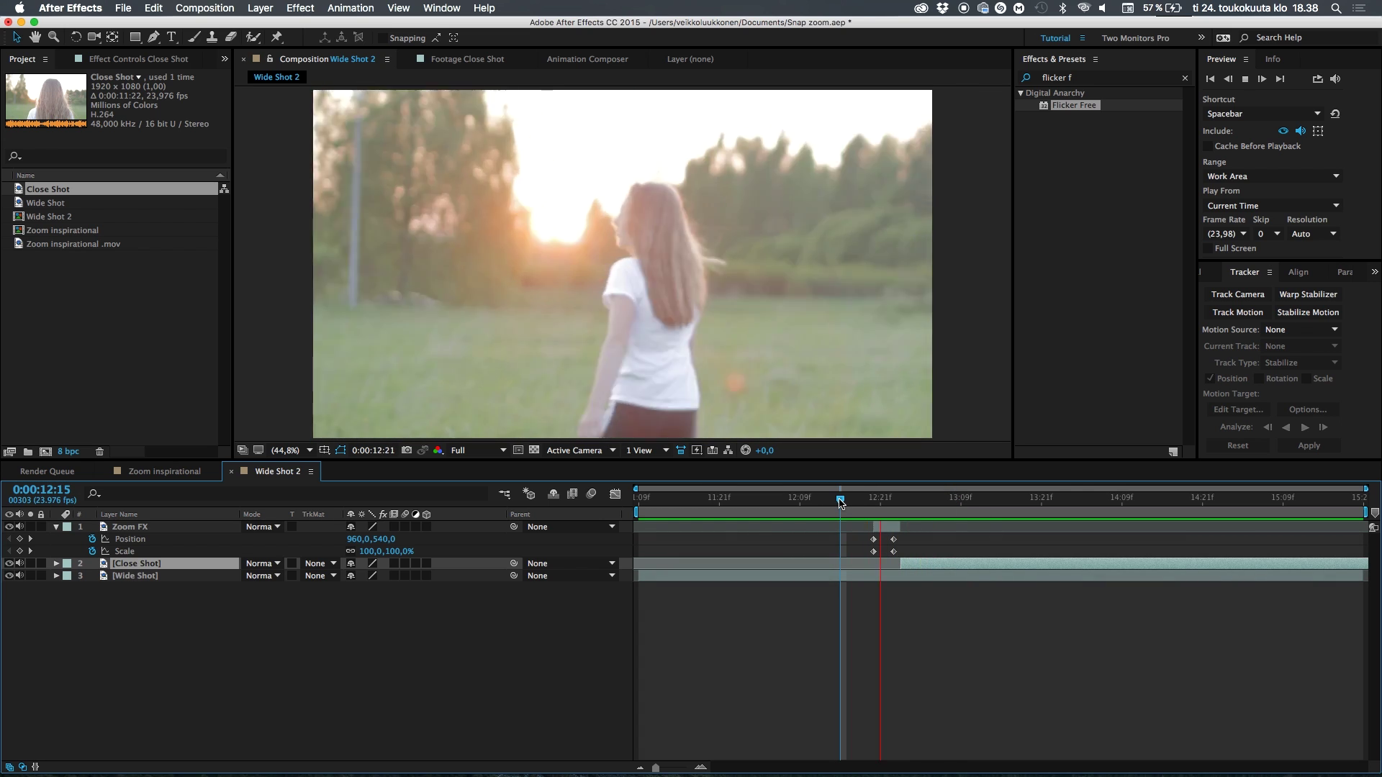
Move Zoom FX's first Position and Scale keyframes to 12:21 and preview the quicker zoom
key("space")
left_click_drag(840, 503, 881, 506)
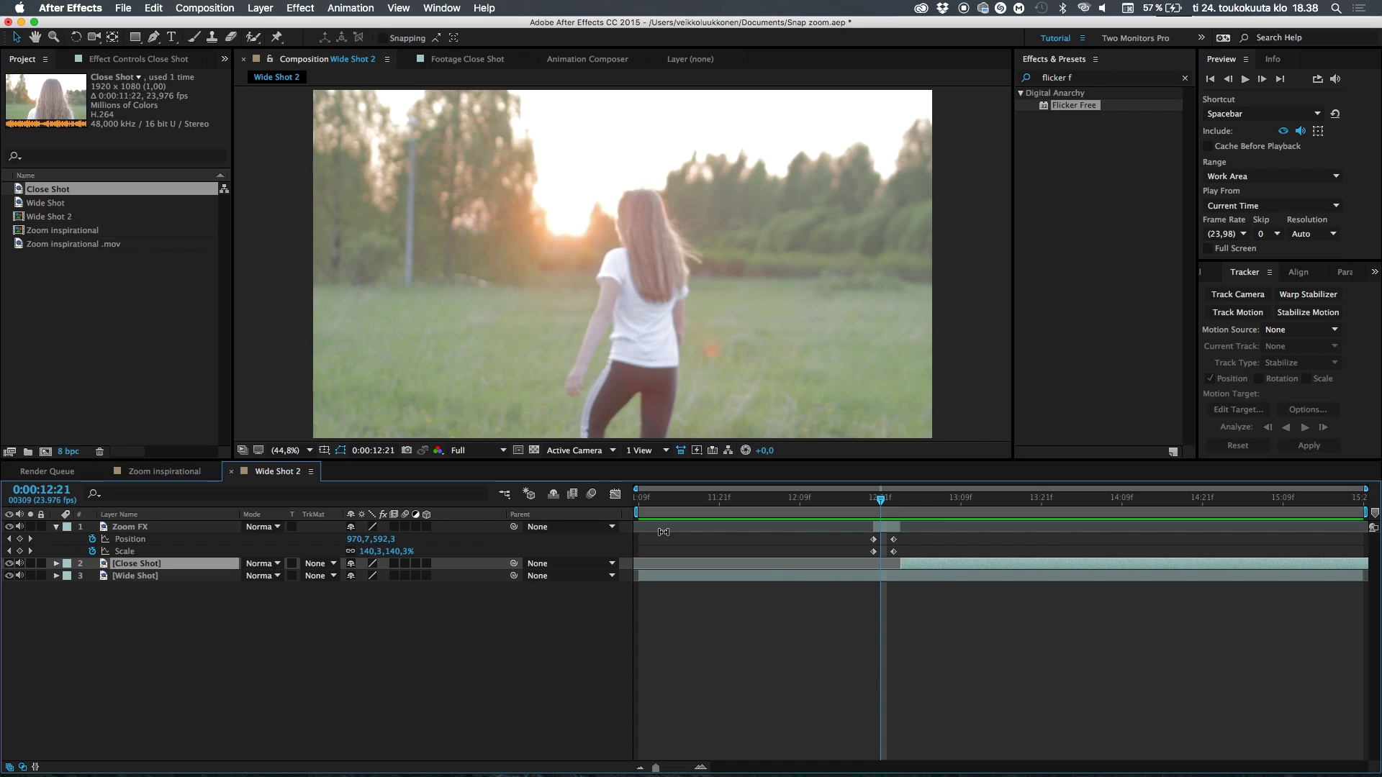
left_click_drag(868, 534, 878, 561)
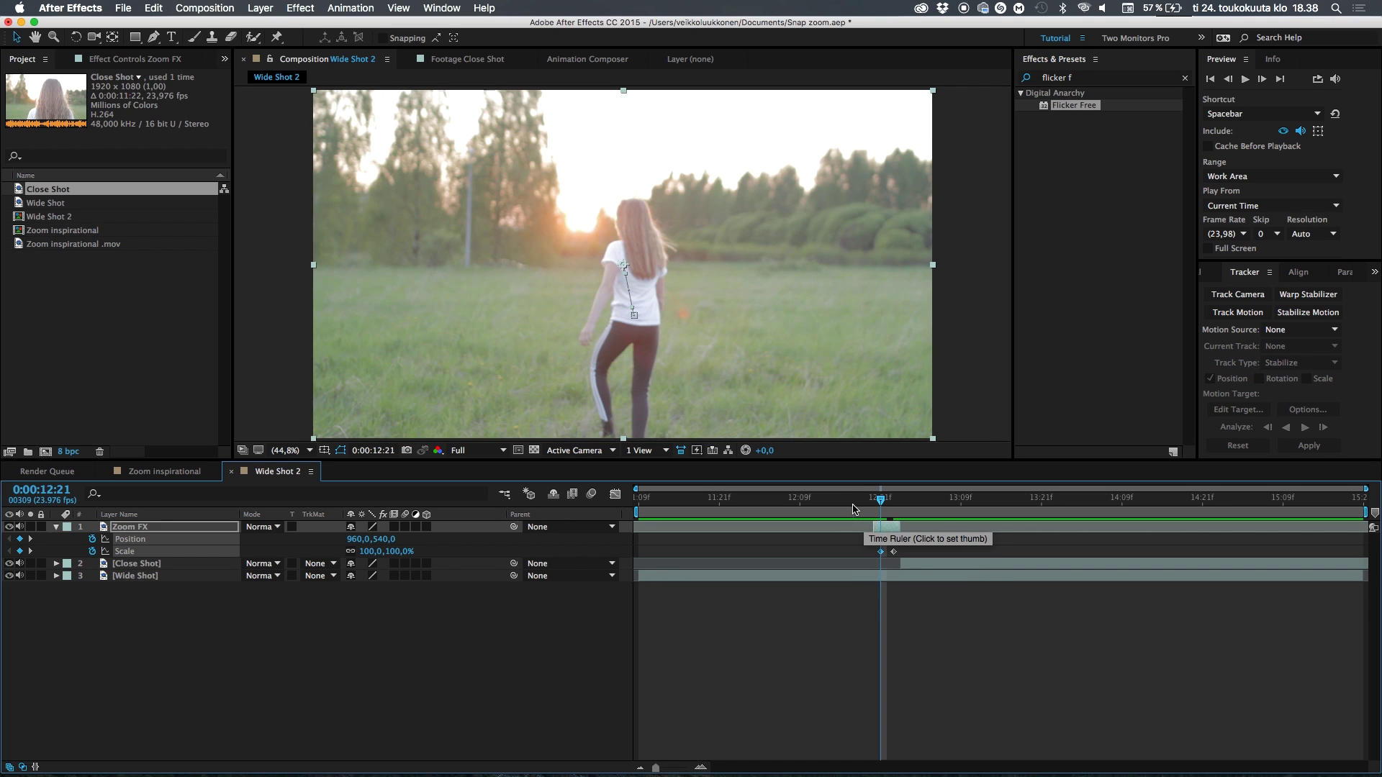
left_click(853, 506)
key("space")
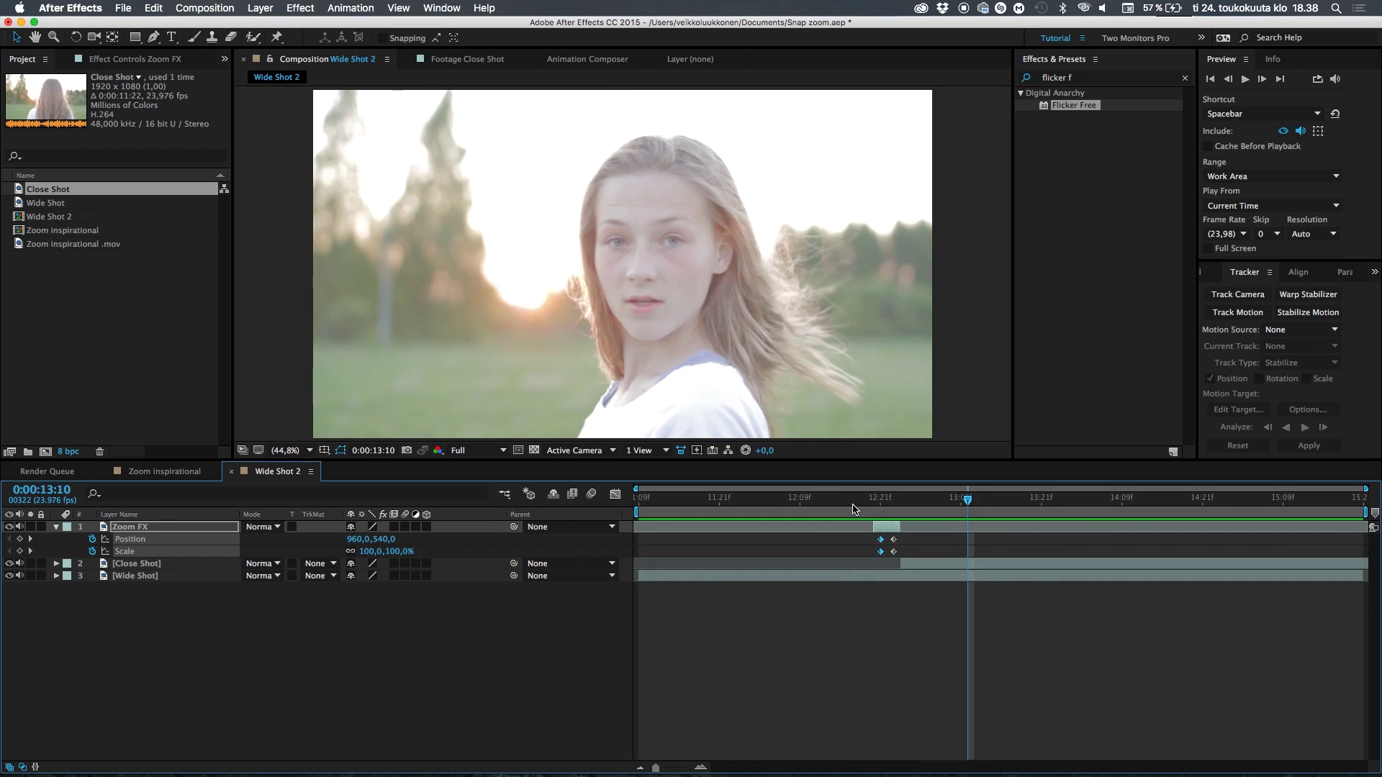
key("space")
key("space")
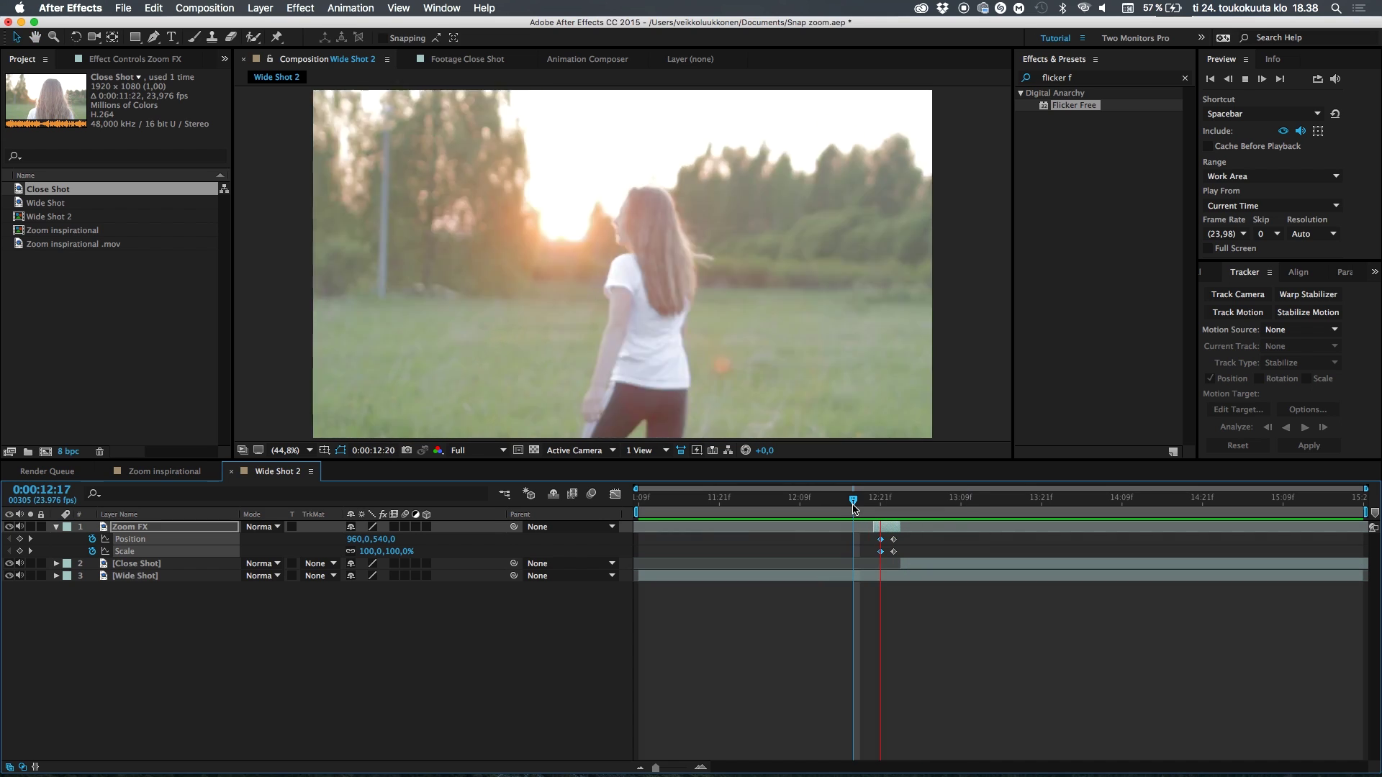
key("space")
left_click_drag(853, 506, 888, 506)
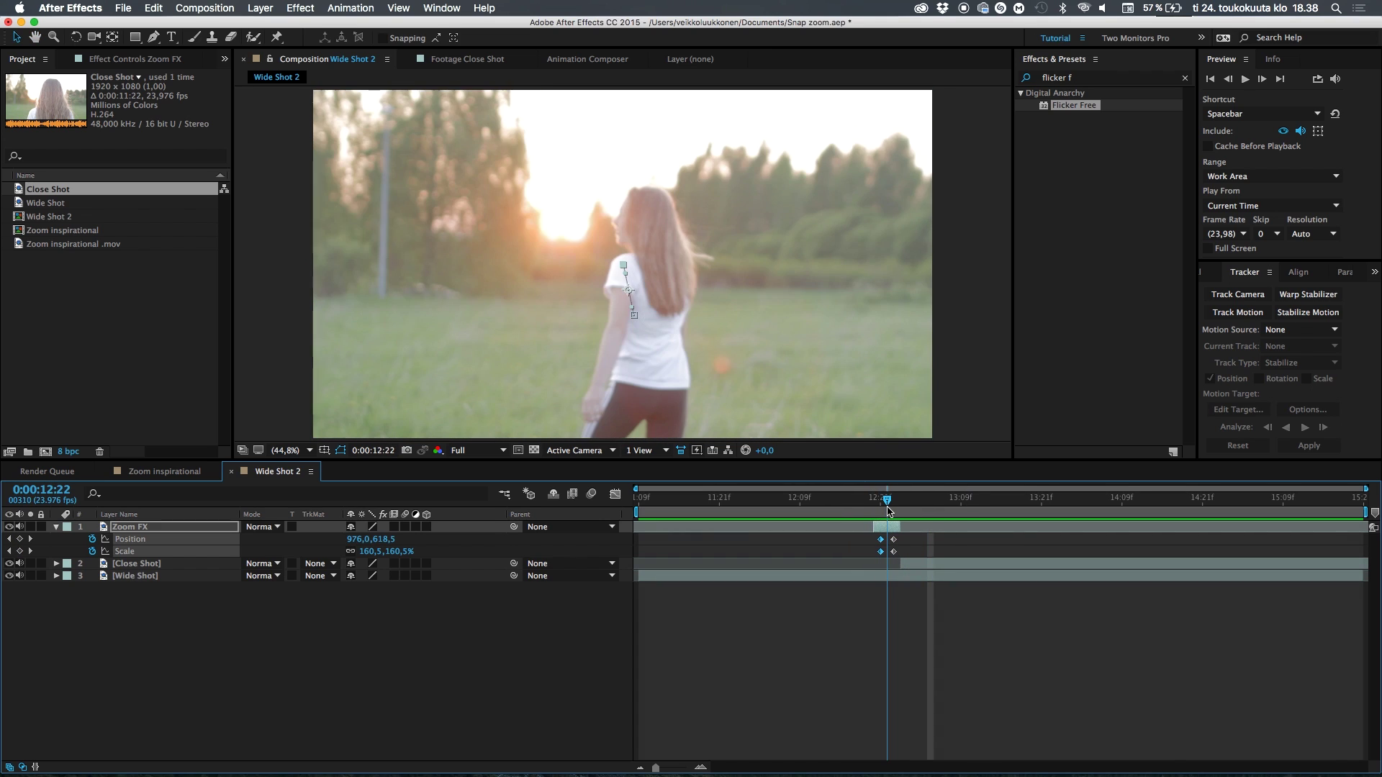
Enable motion blur on Zoom FX and the composition, then preview the zoom from 12:18
left_click(406, 528)
left_click(585, 496)
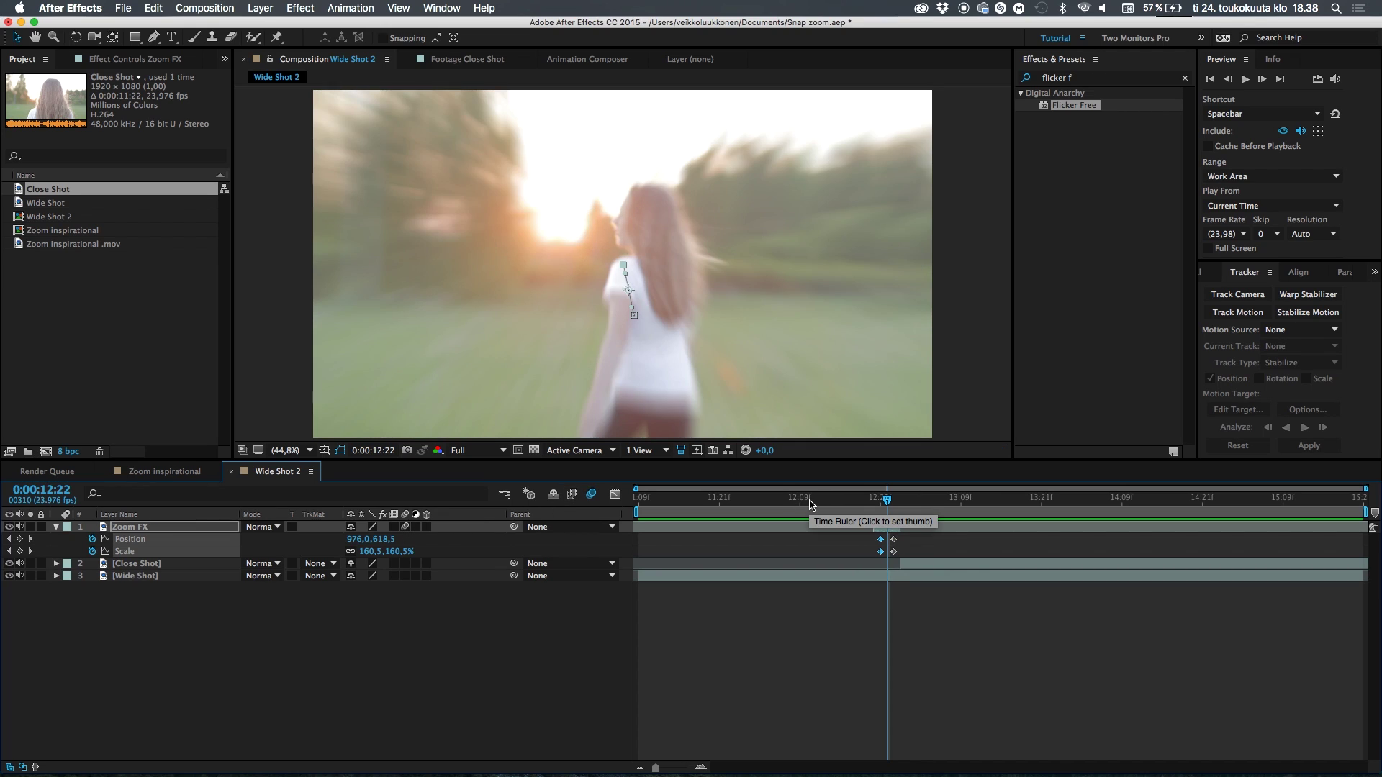
key("Page_Up")
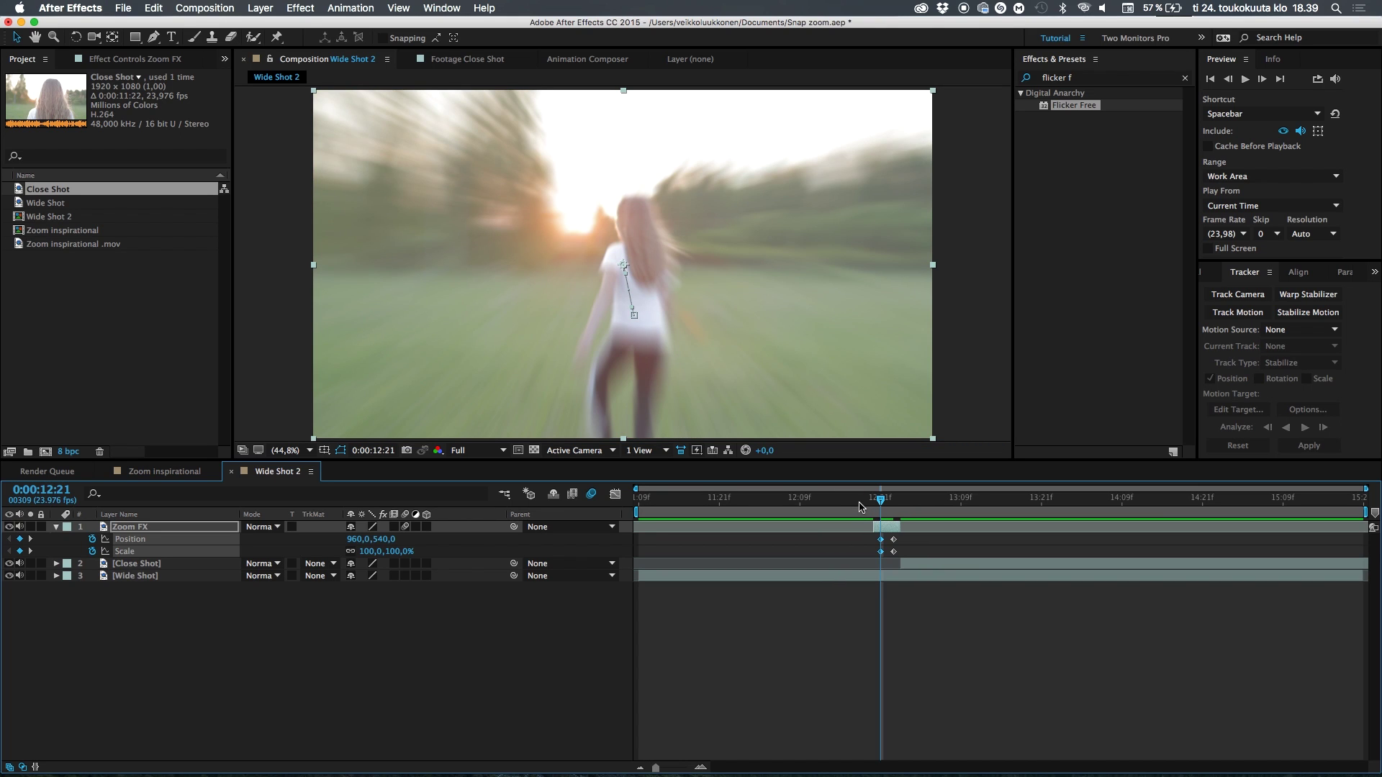
left_click(861, 504)
key("space")
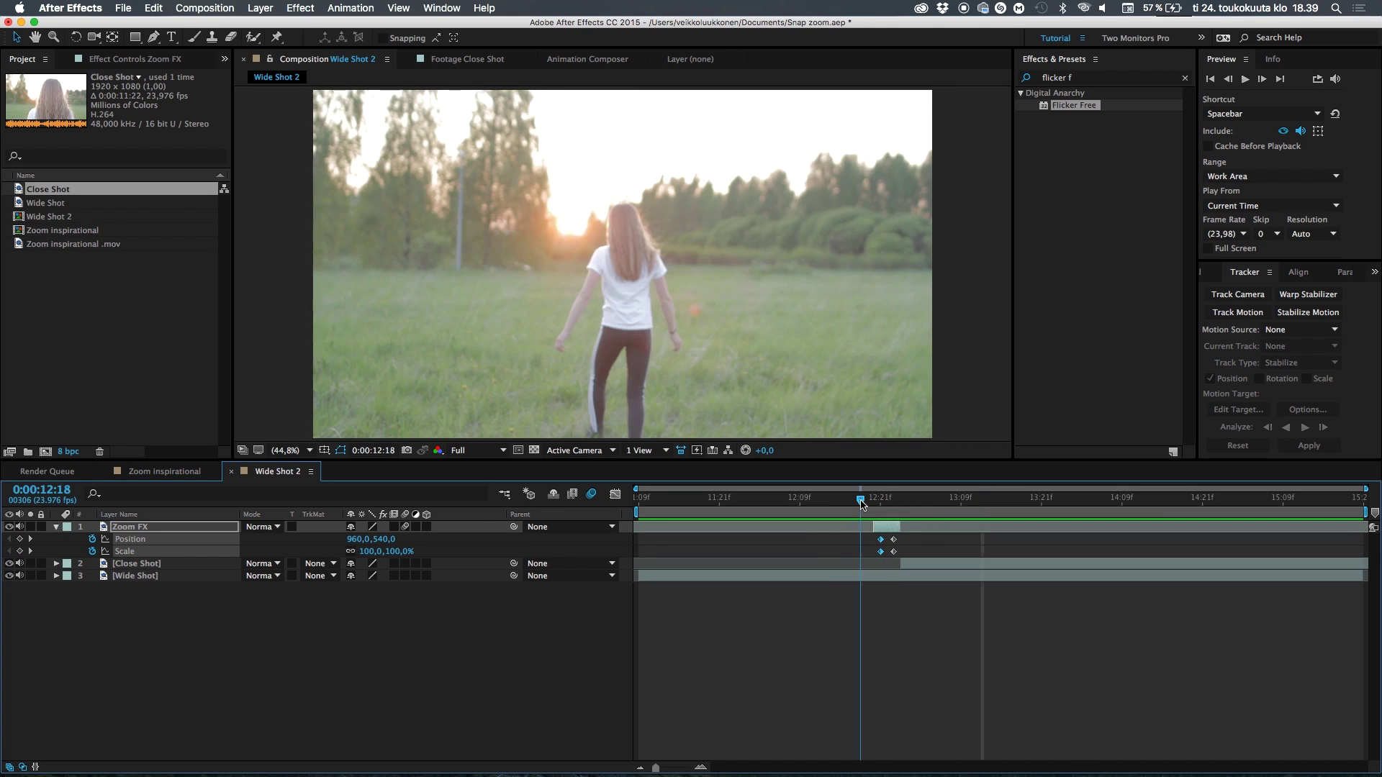
key("space")
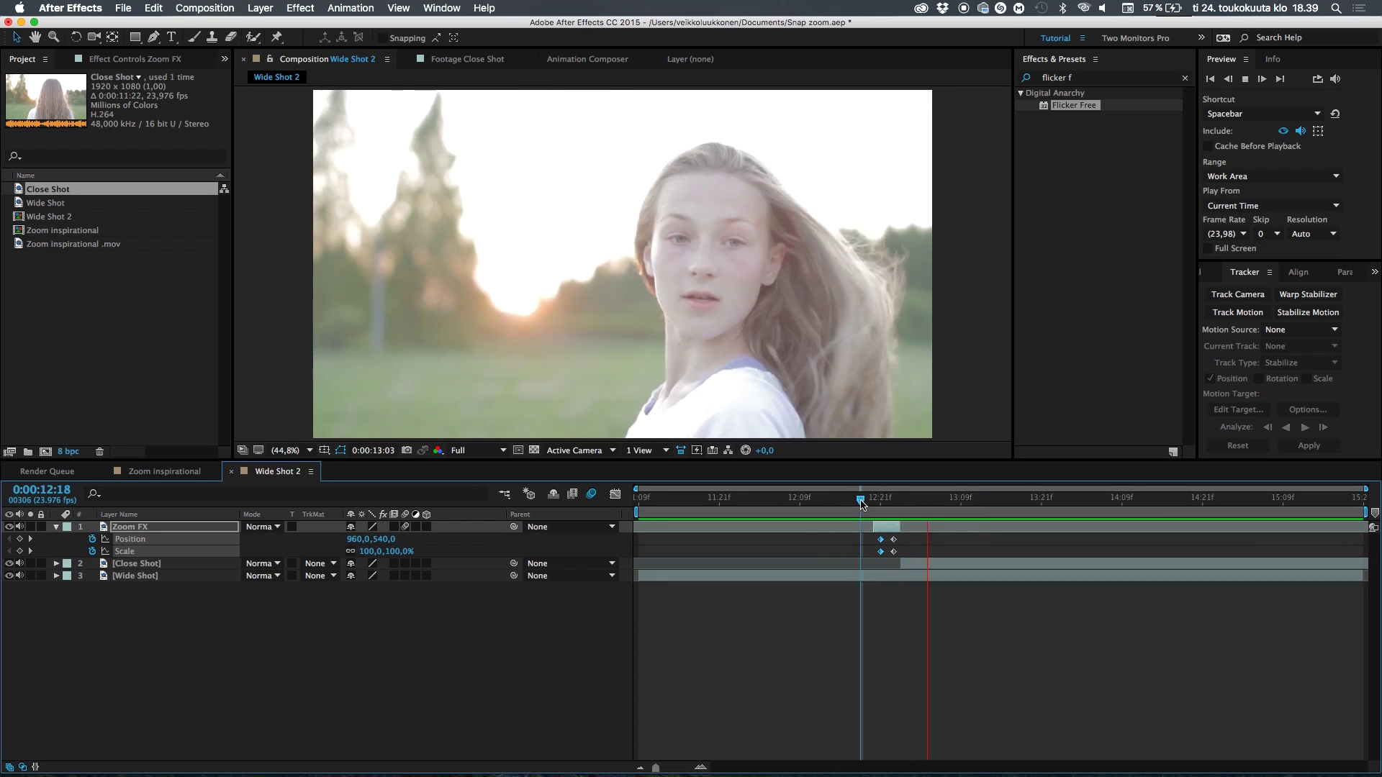
key("space")
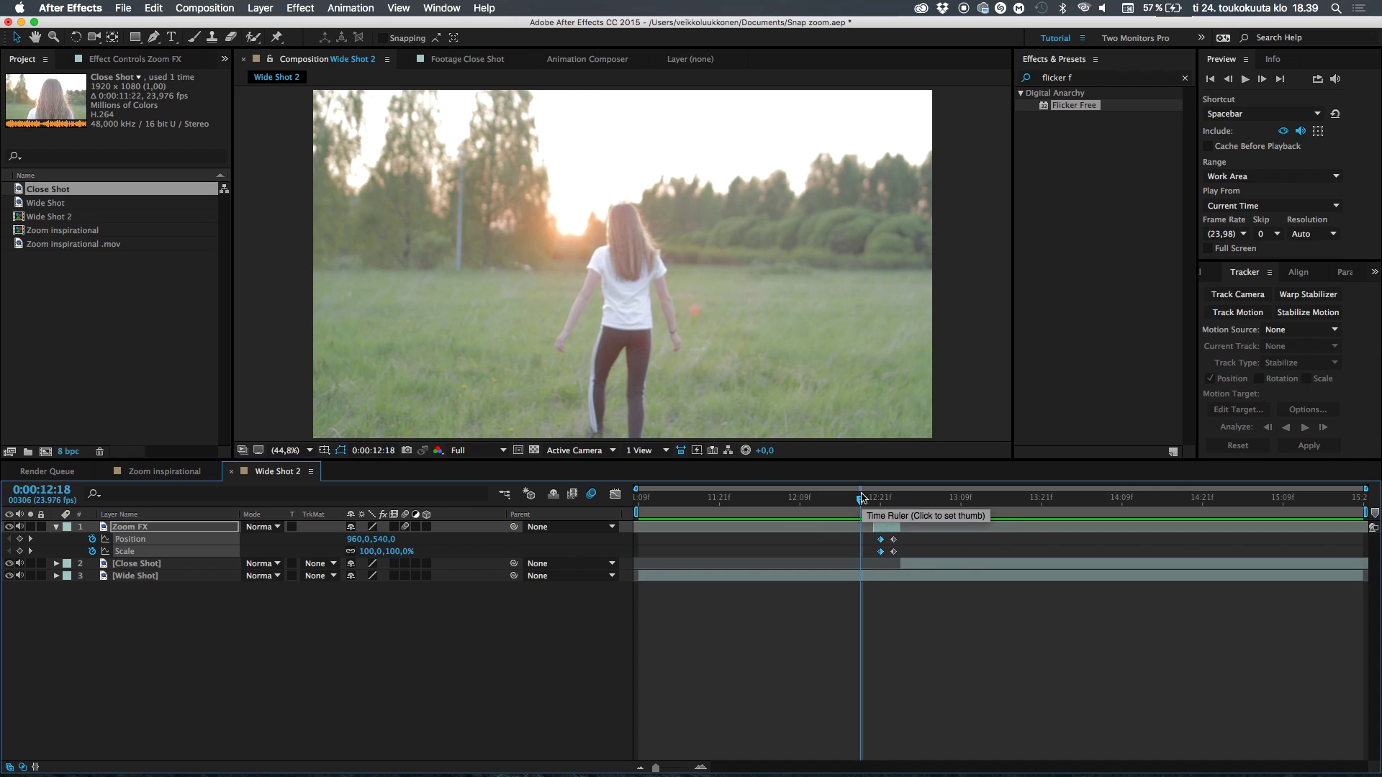
Scrub from 13:00 onto the close shot to check the zoom leads into it
left_click_drag(866, 496, 890, 501)
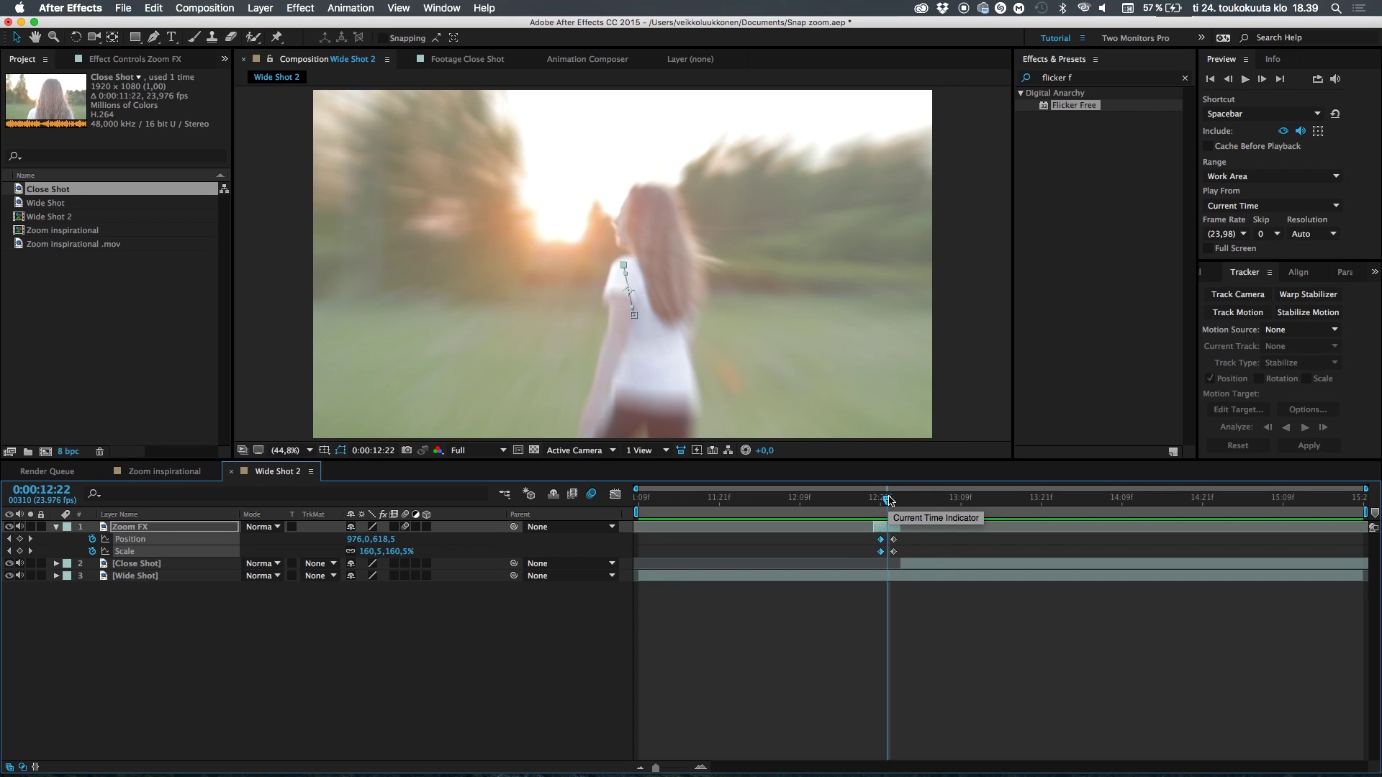
left_click_drag(890, 501, 896, 500)
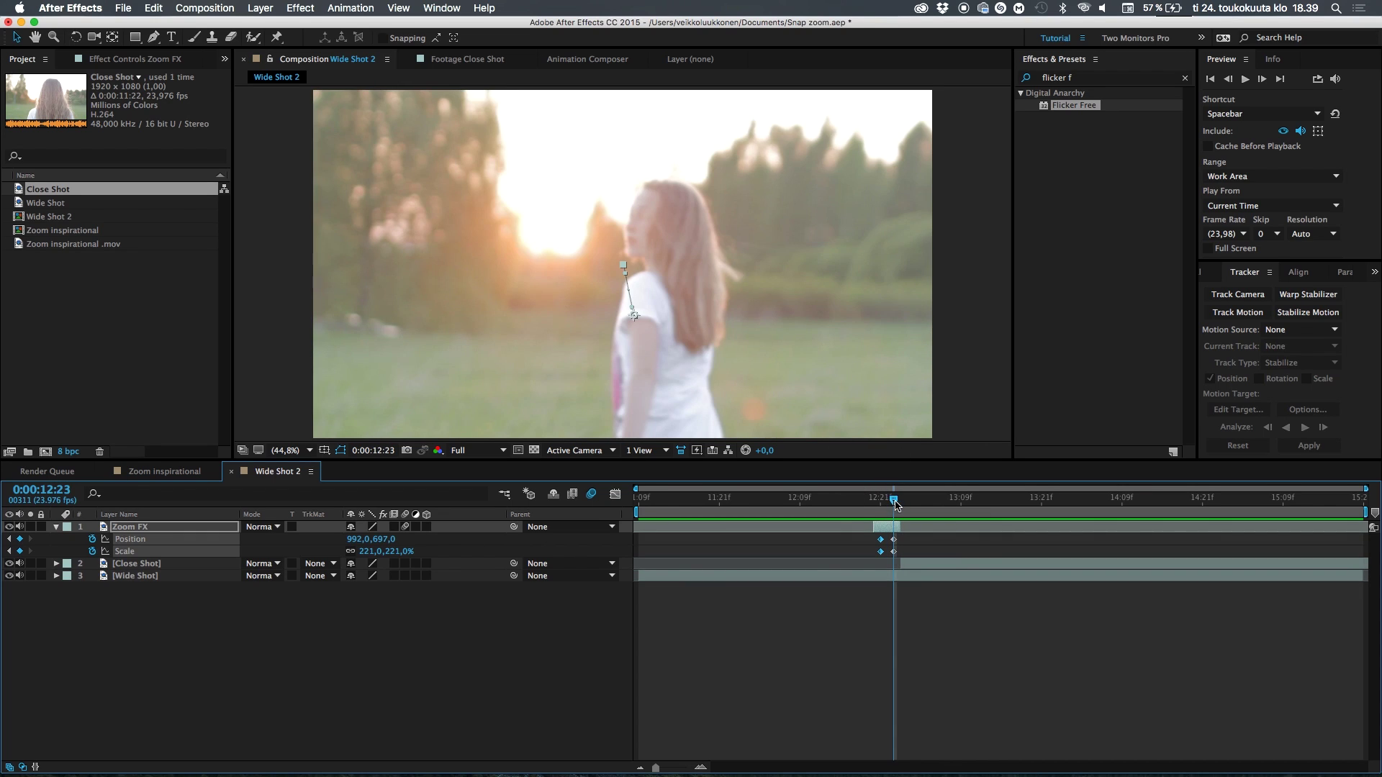
left_click_drag(894, 500, 921, 504)
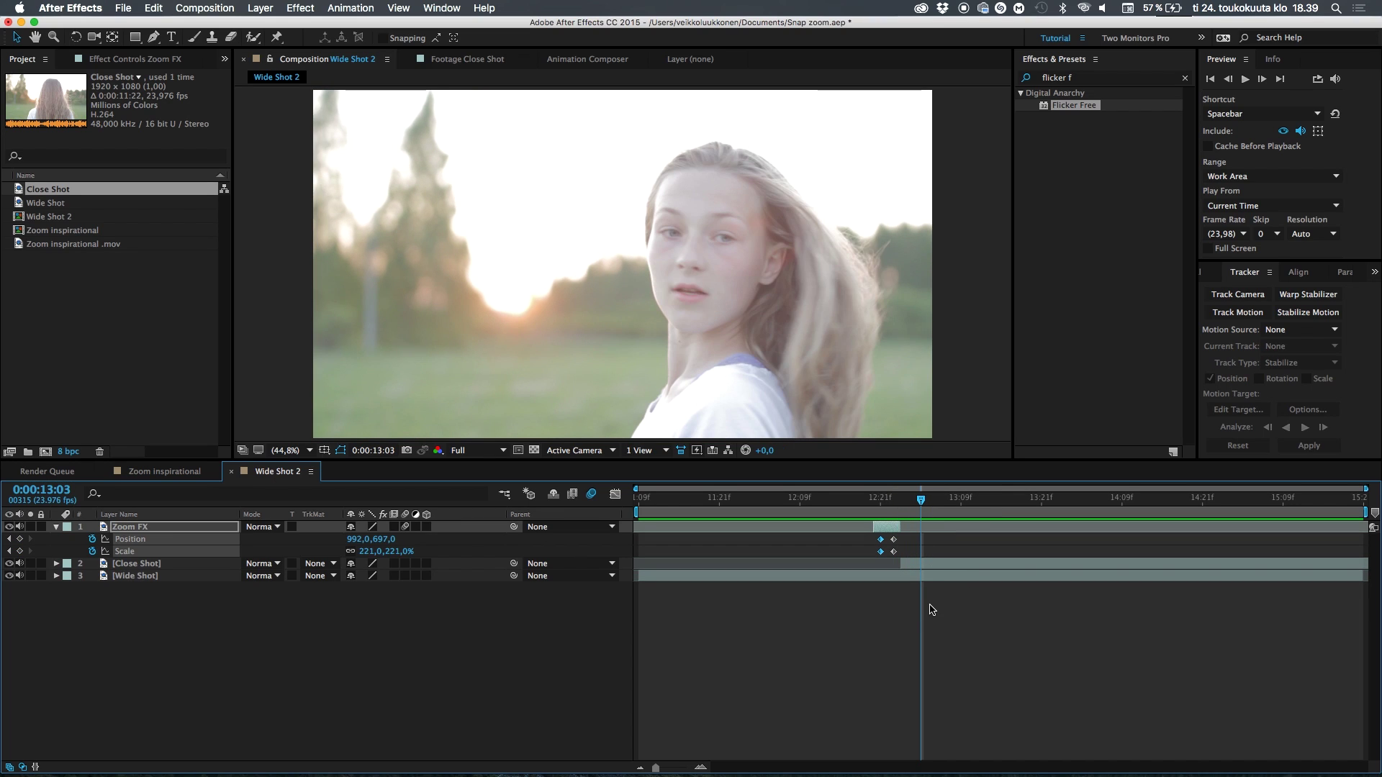
Apply the Radial Blur effect to the Close Shot layer at 13:00
left_click(925, 564)
left_click_drag(922, 508, 901, 504)
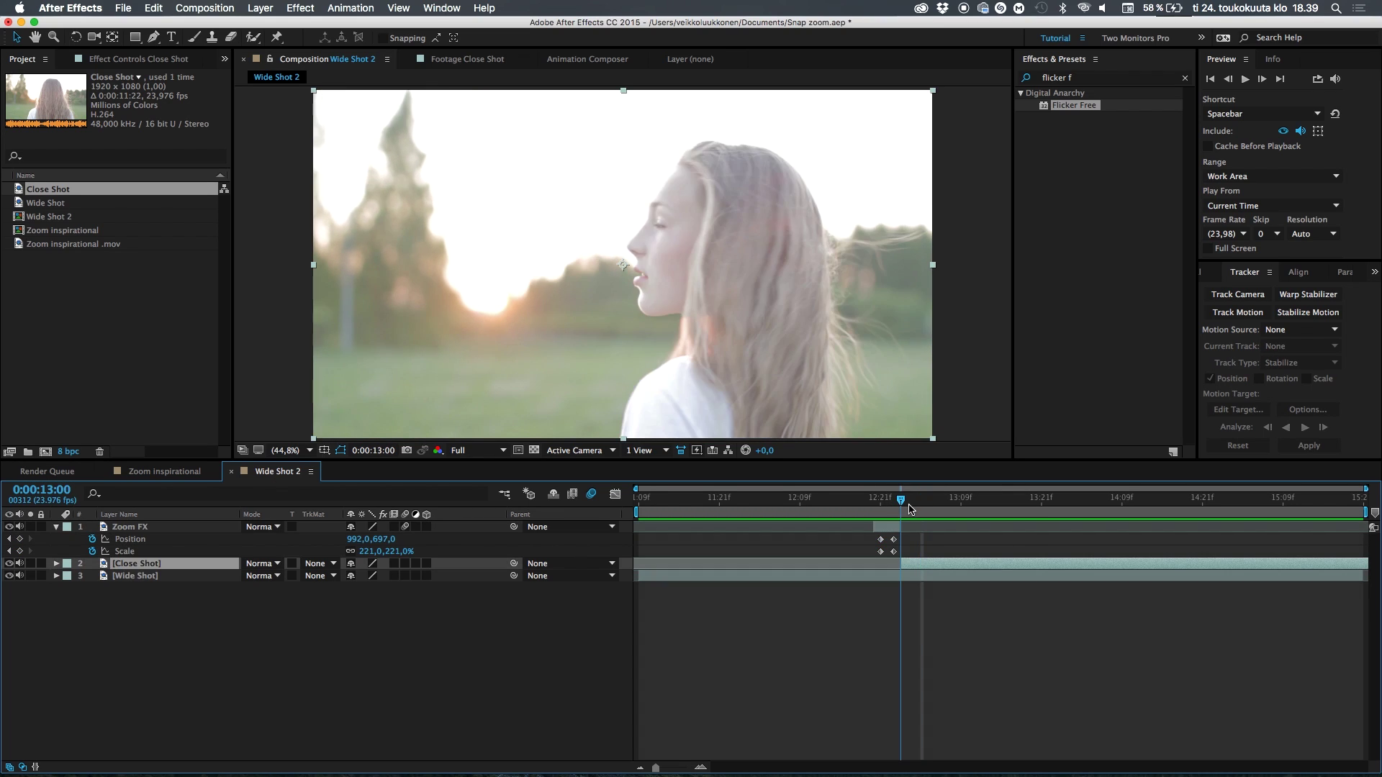
left_click(1086, 84)
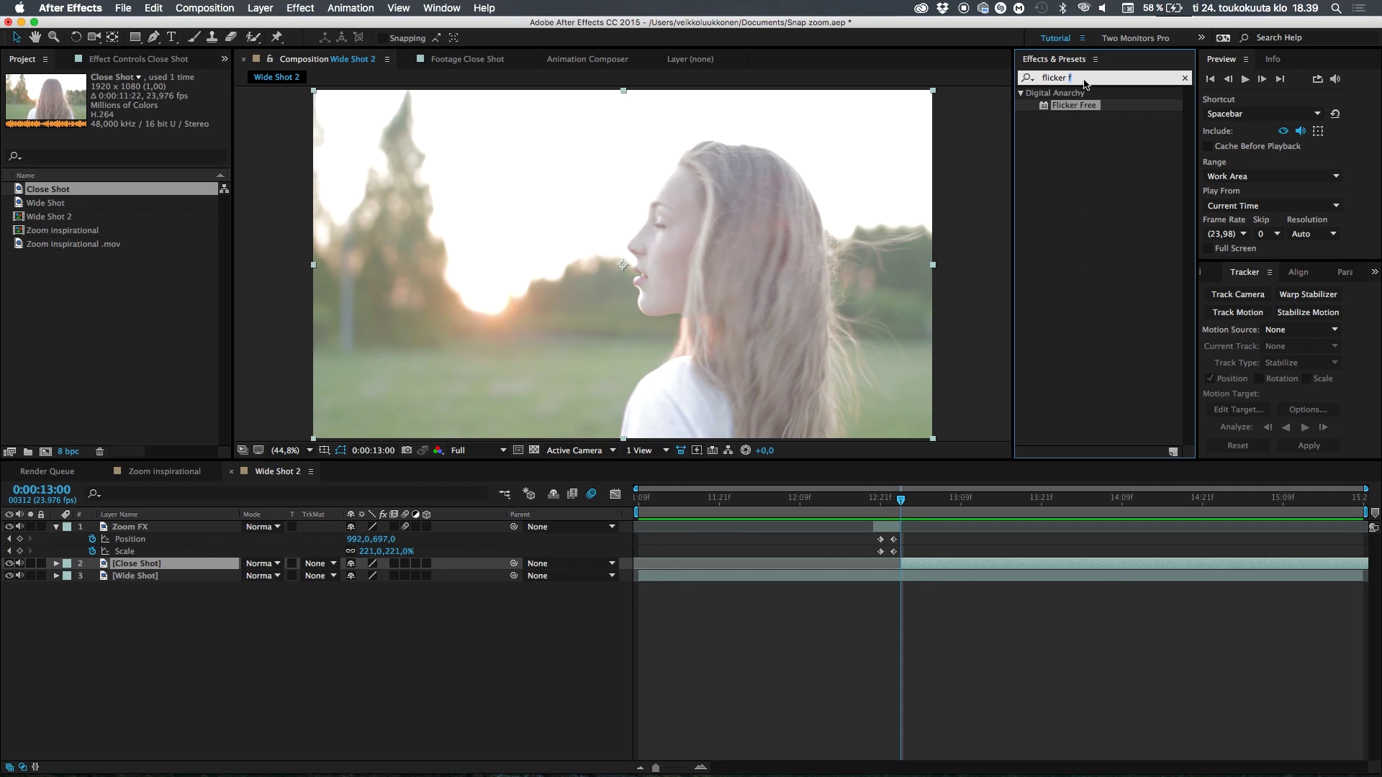
type("radial blur")
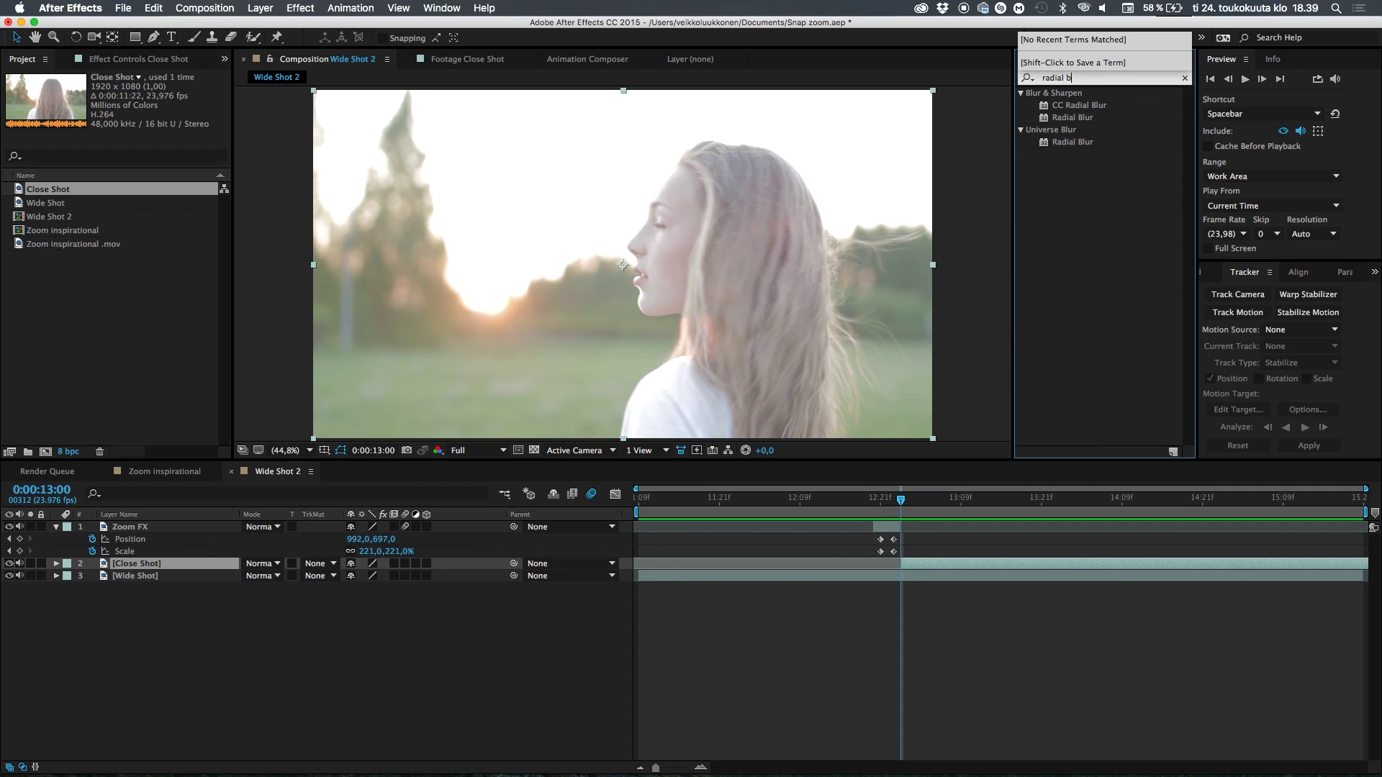
left_click(1078, 118)
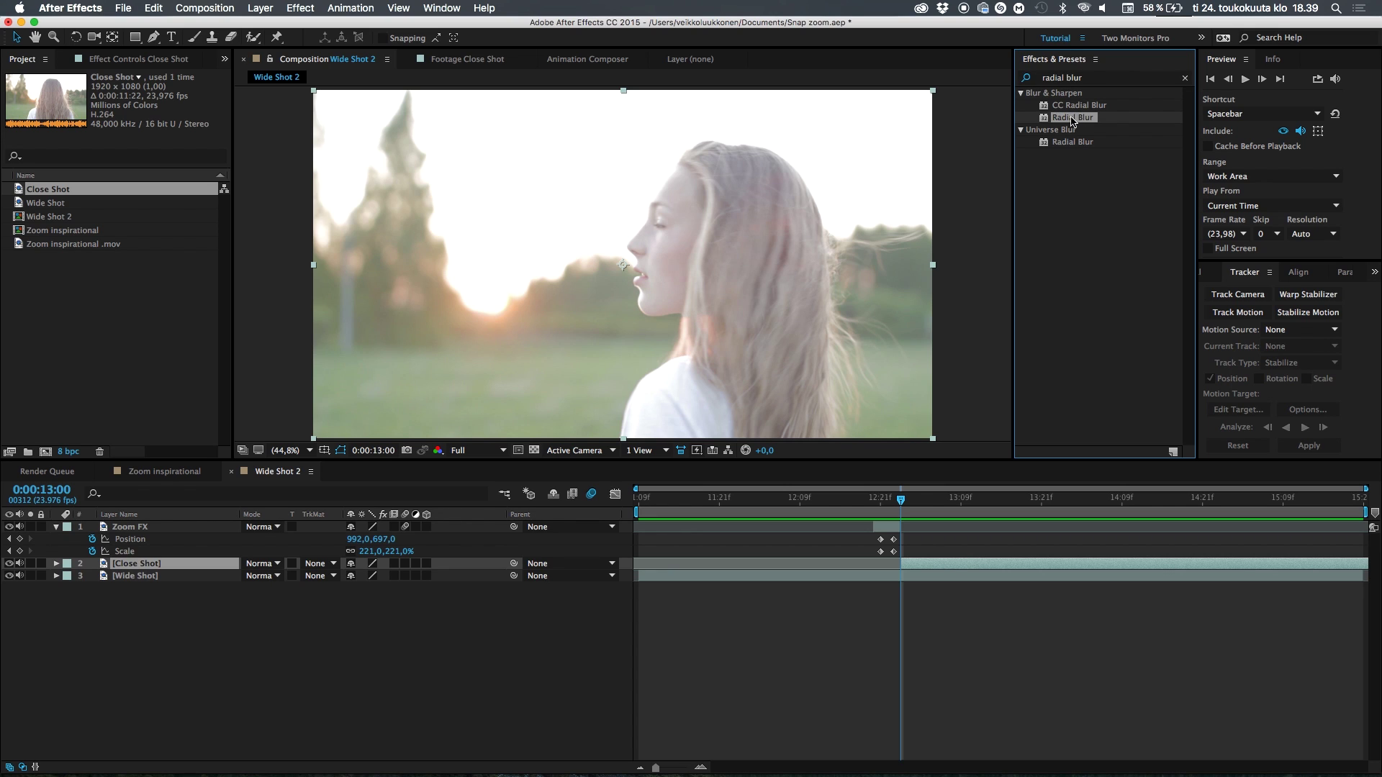
left_click_drag(1073, 121, 126, 565)
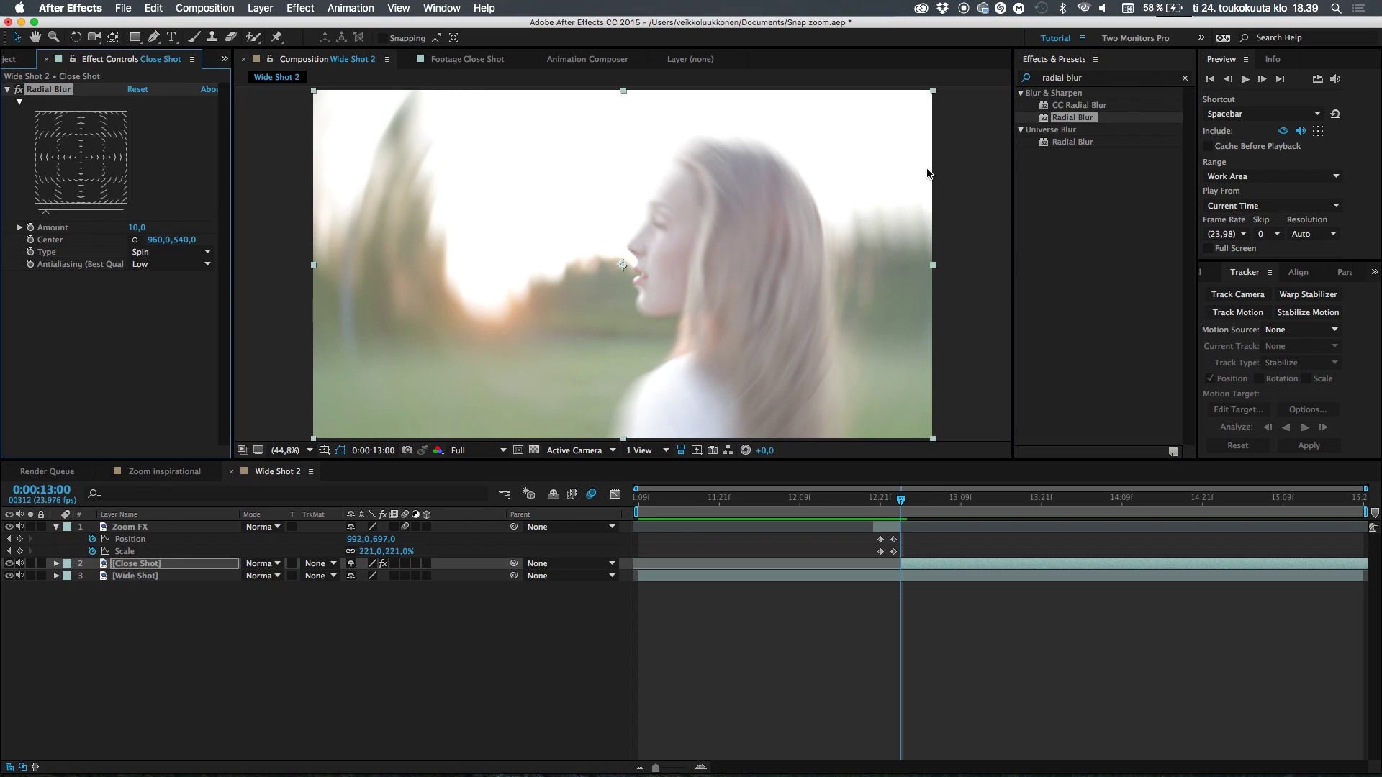
Set the Radial Blur type to Zoom, centred on the girl's face, with a stronger amount
left_click(151, 253)
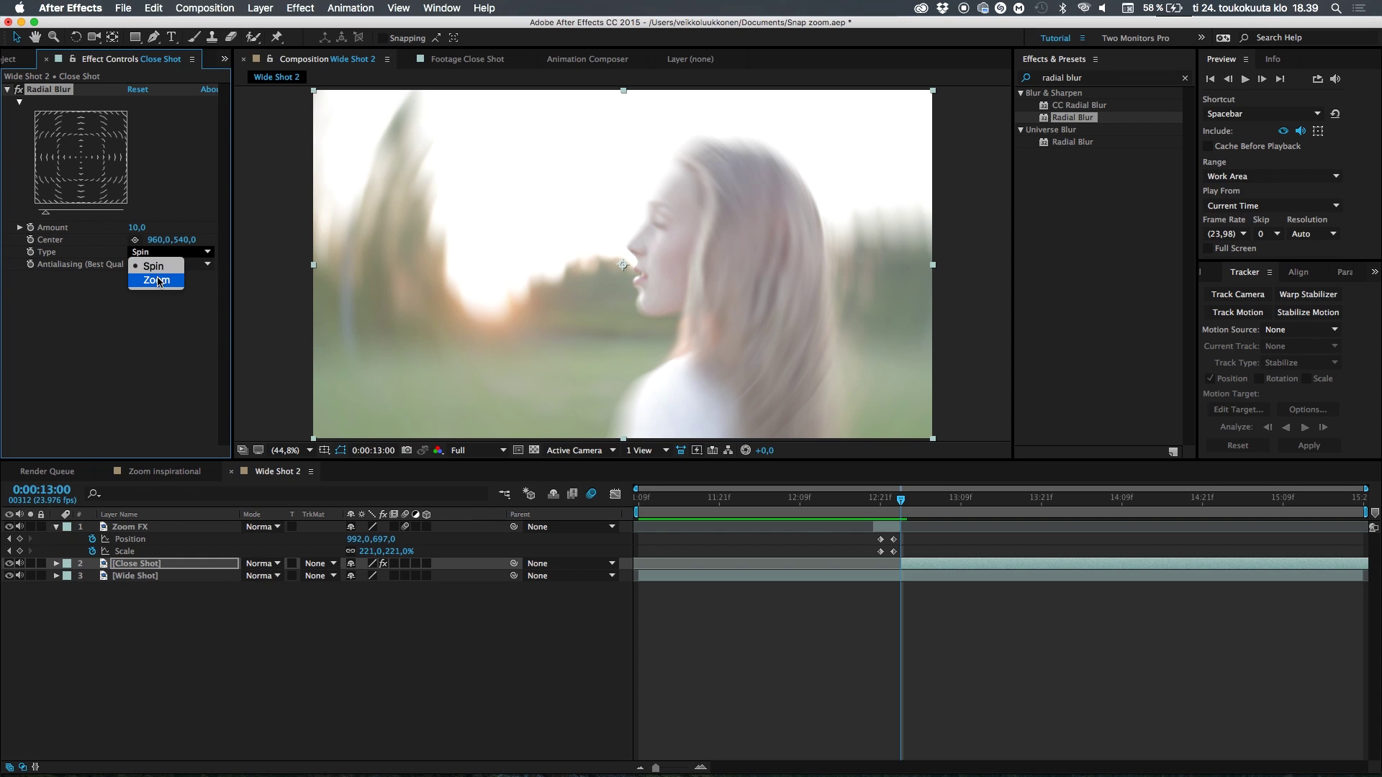
left_click(154, 252)
left_click(154, 252)
left_click(147, 246)
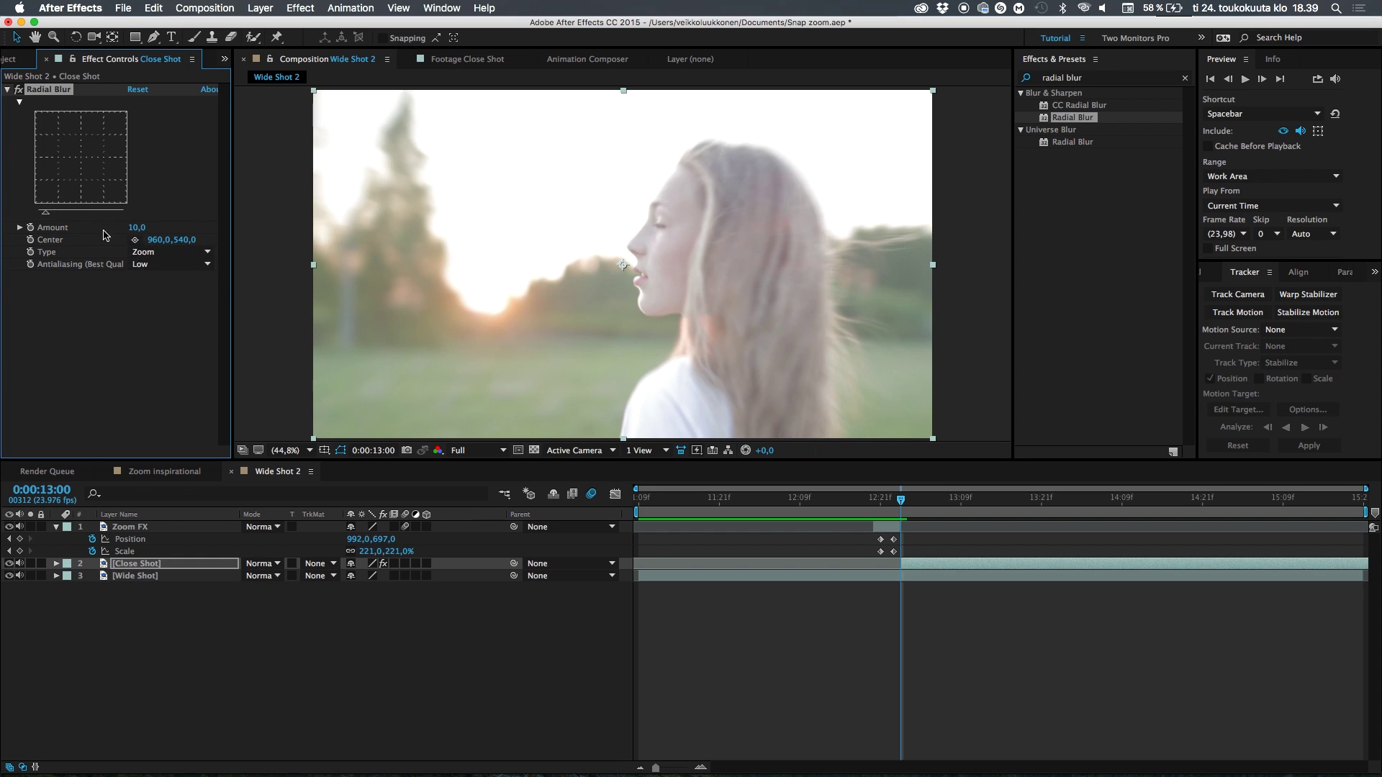
left_click(135, 240)
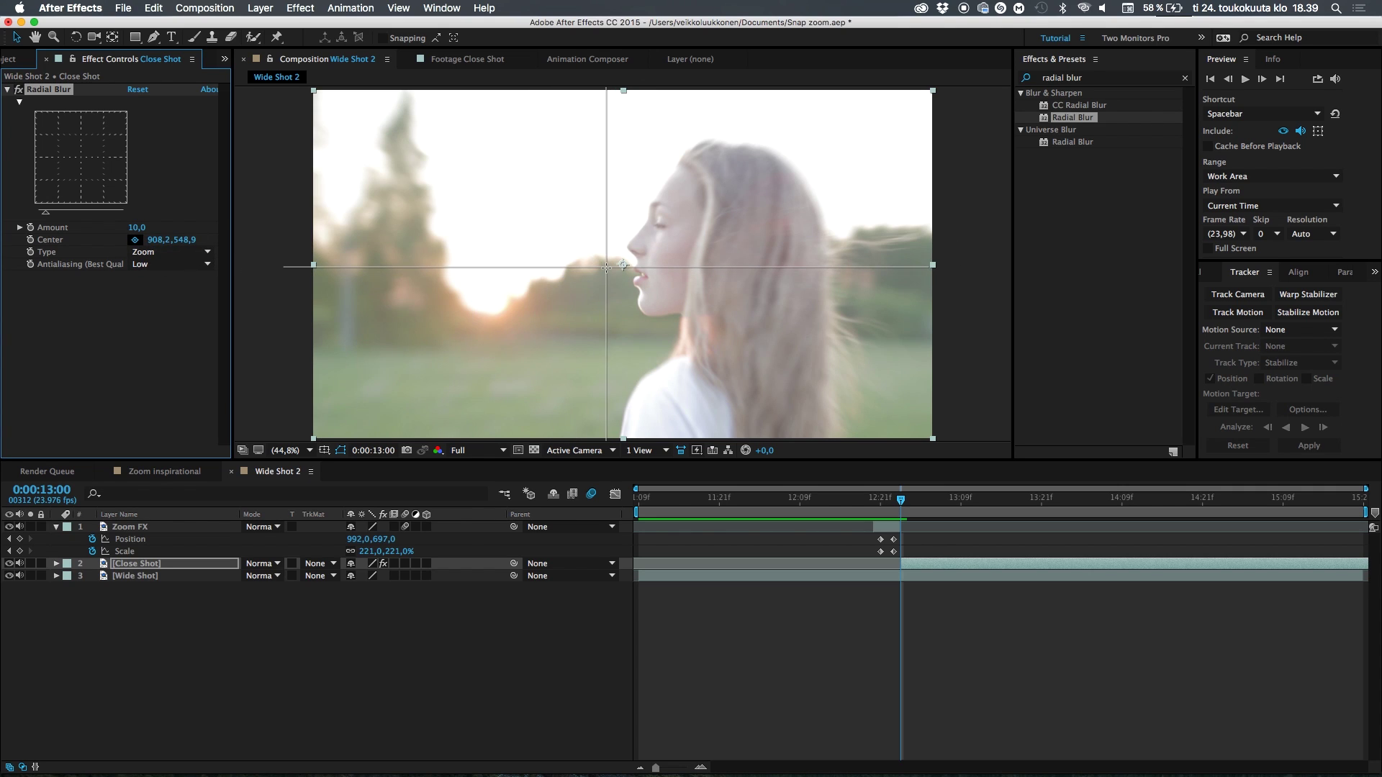
left_click(606, 267)
left_click_drag(138, 227, 178, 227)
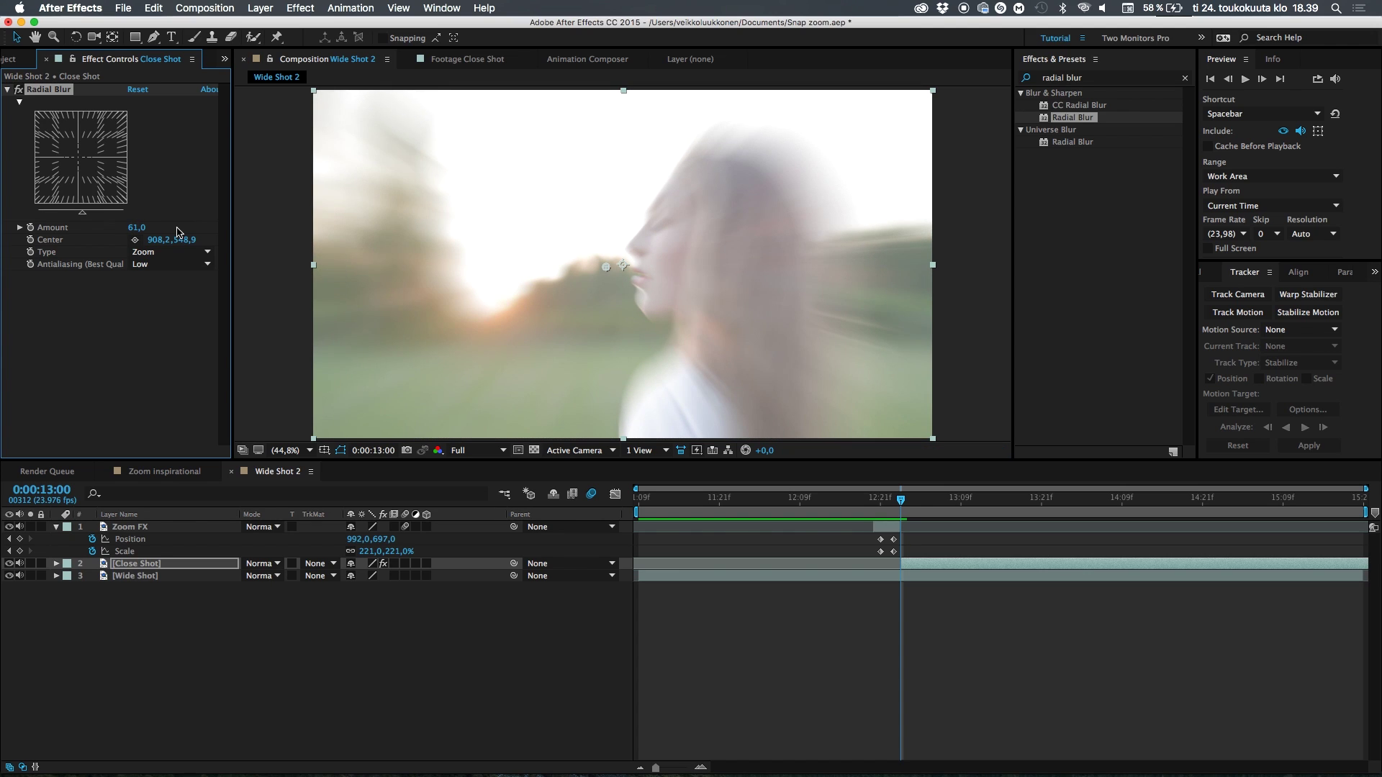
Keyframe the blur Amount from 61 at 13:00 to 0 at 13:05 and preview it
left_click(31, 228)
key("u")
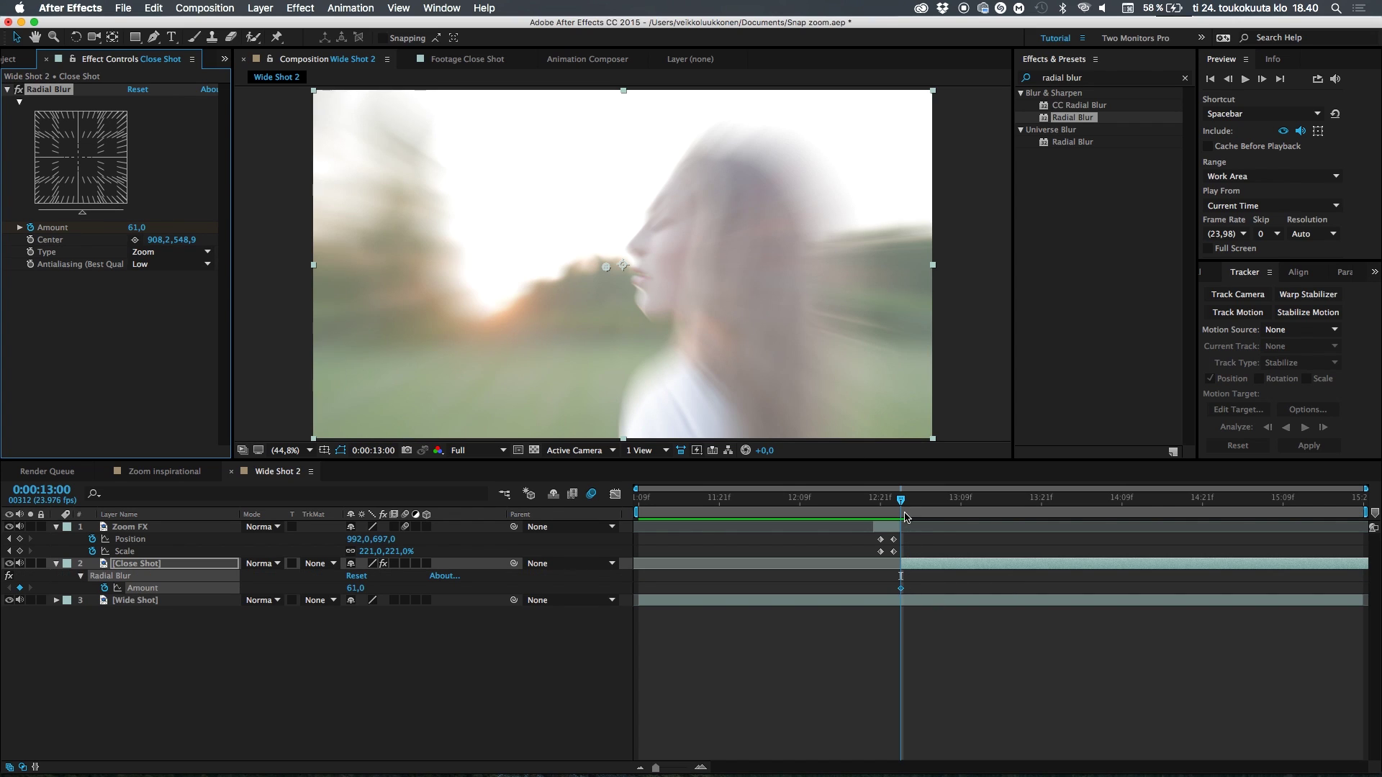
key("Page_Down")
key("Page_Down")
key("Page_Down")
key("Page_Down")
key("Page_Down")
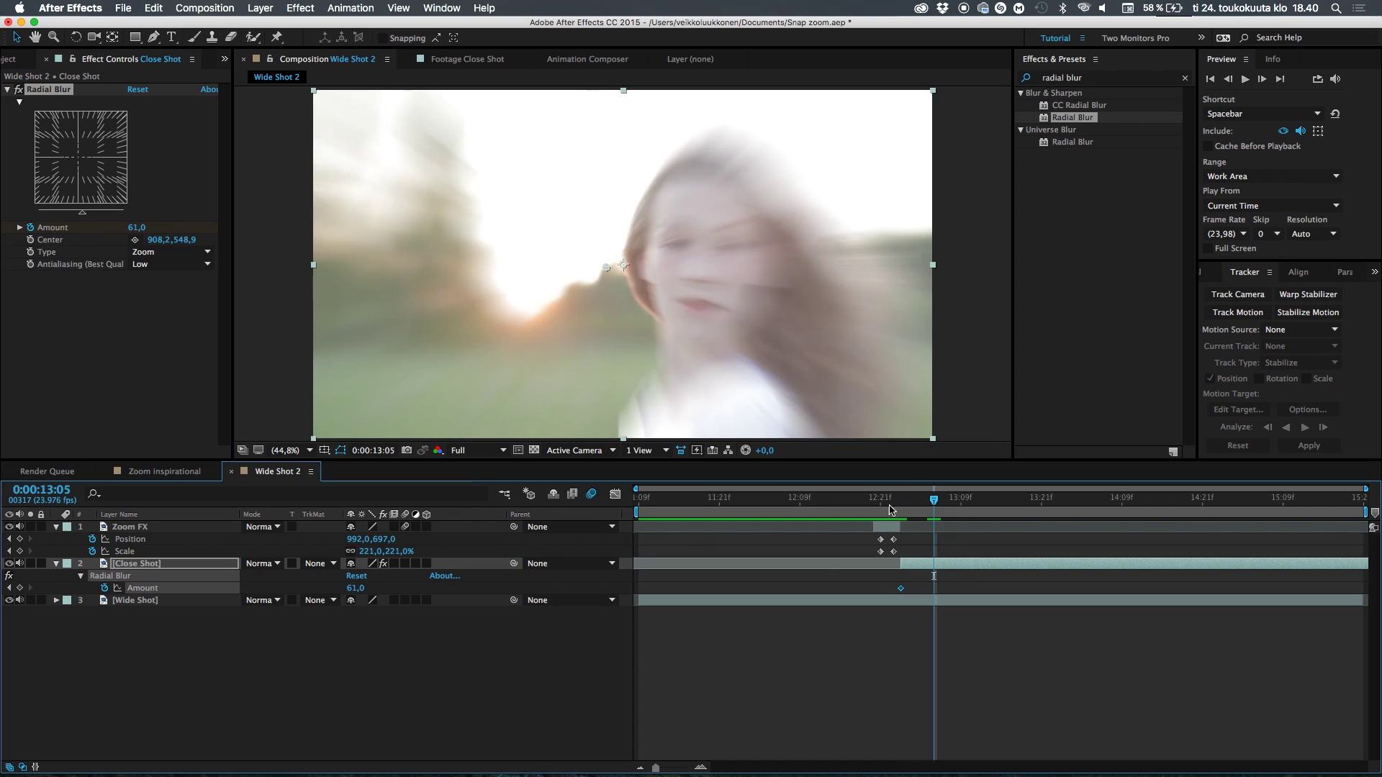
left_click(356, 588)
key("Return")
left_click(900, 504)
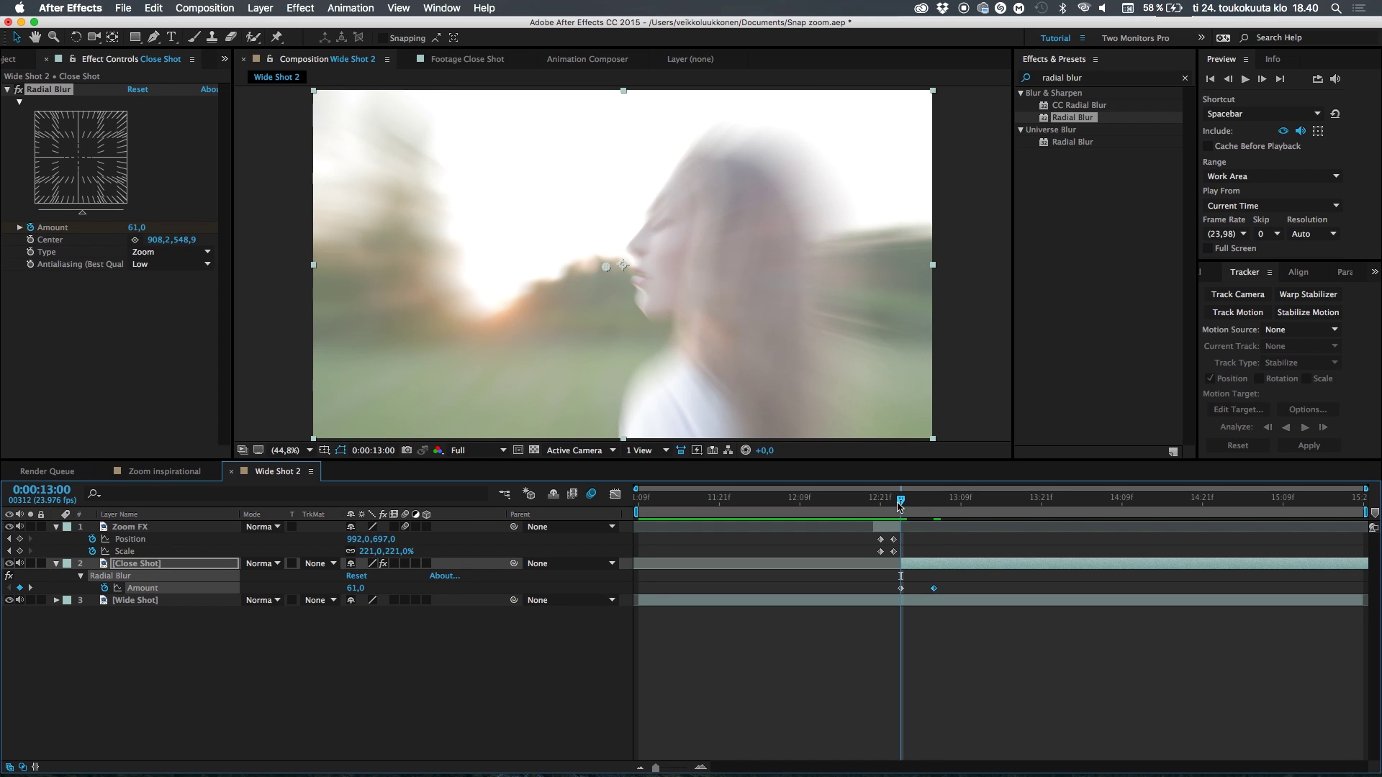
key("space")
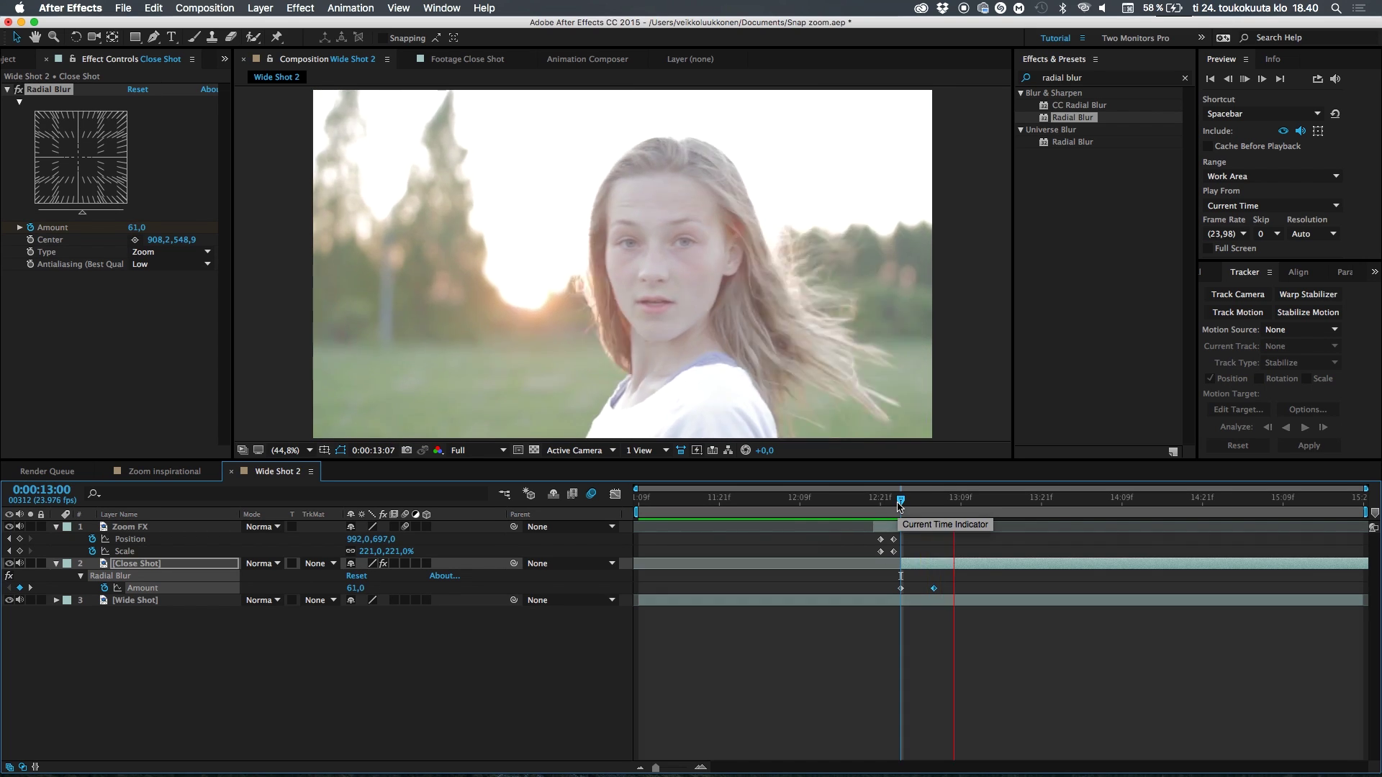
key("space")
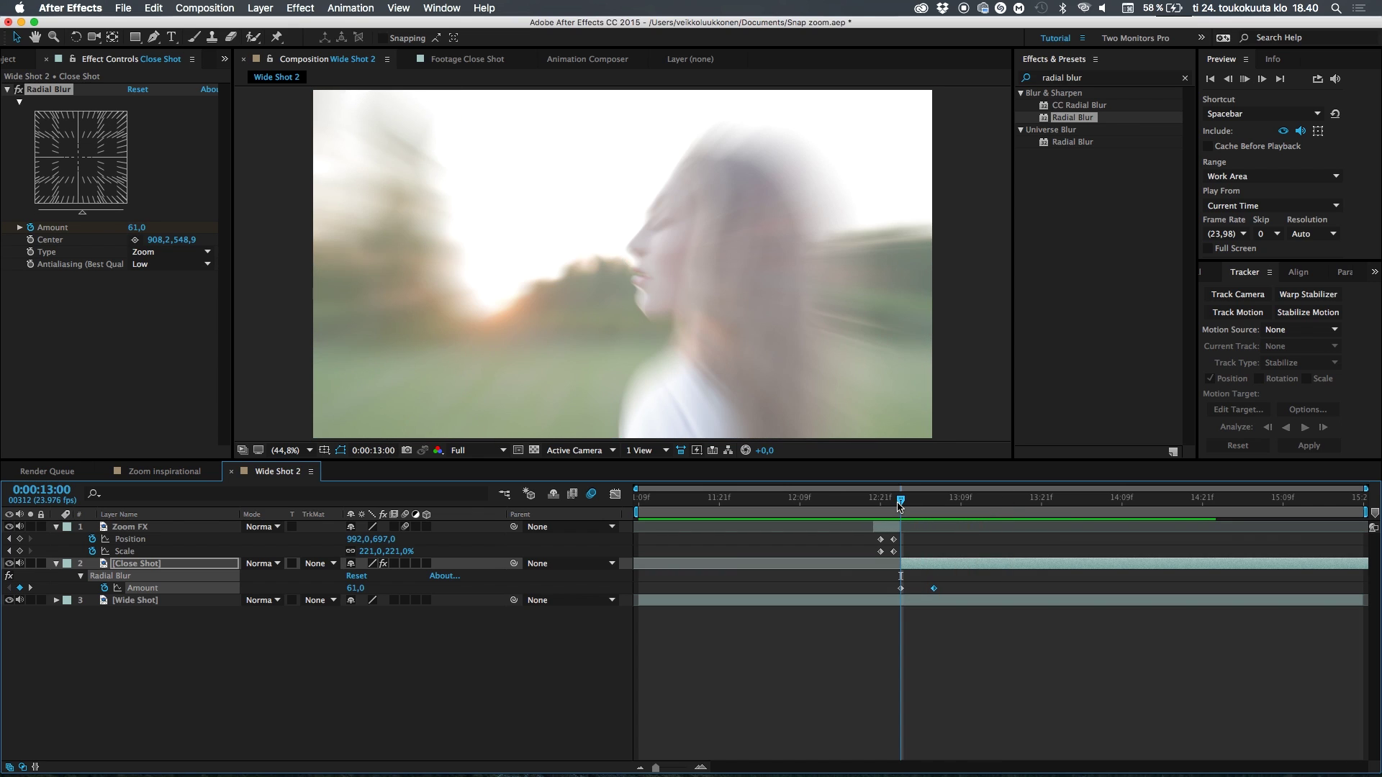
key("space")
Apply Radial Blur to Zoom FX as a Zoom type centred on the girl's head
left_click(896, 536)
left_click(892, 535)
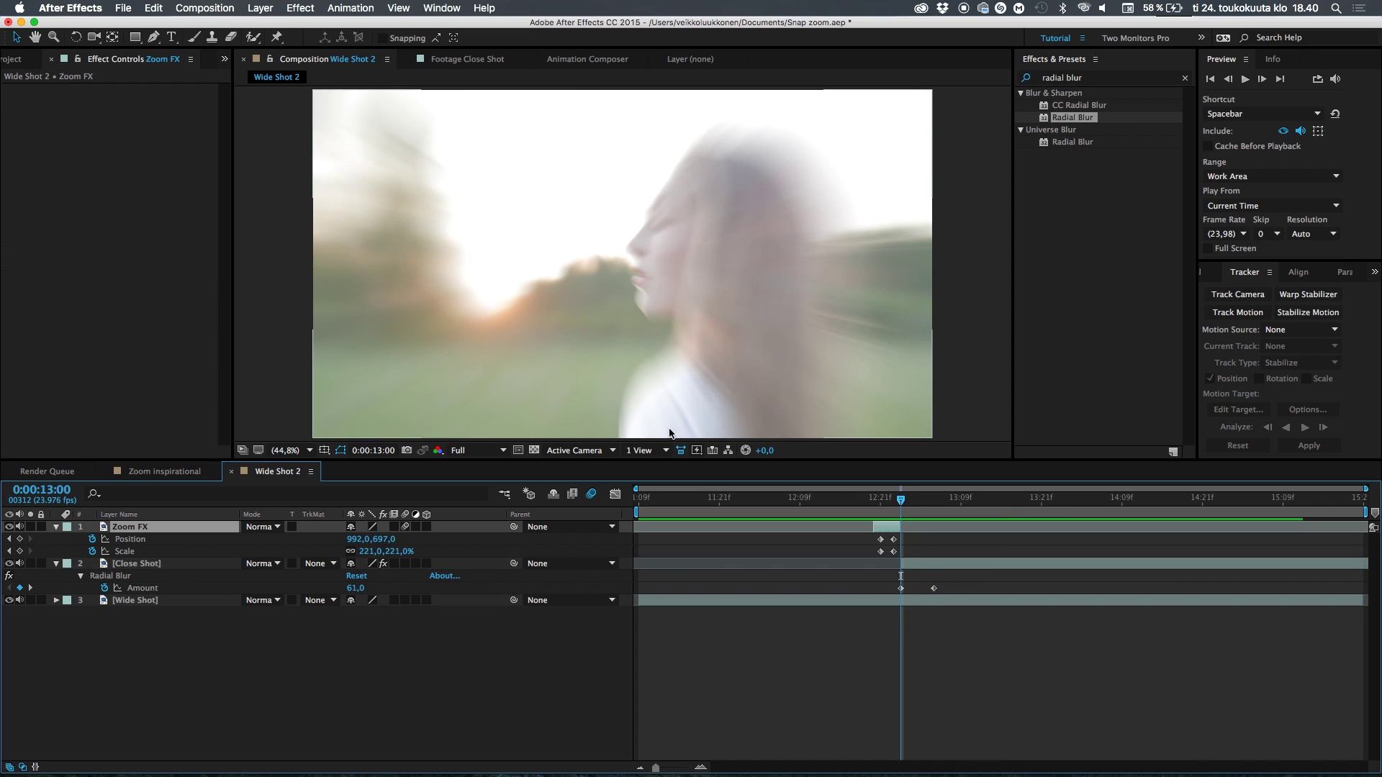
left_click_drag(1074, 119, 146, 528)
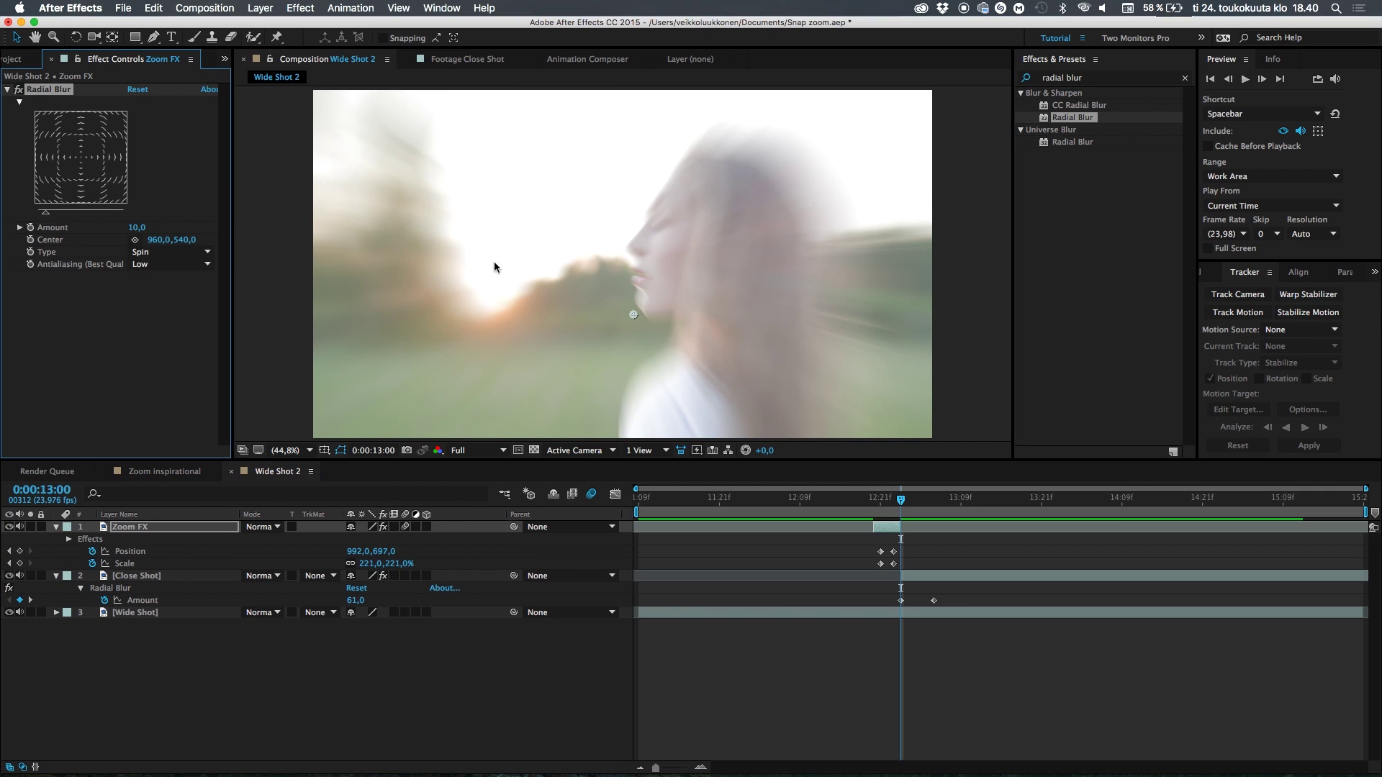
key("Page_Up")
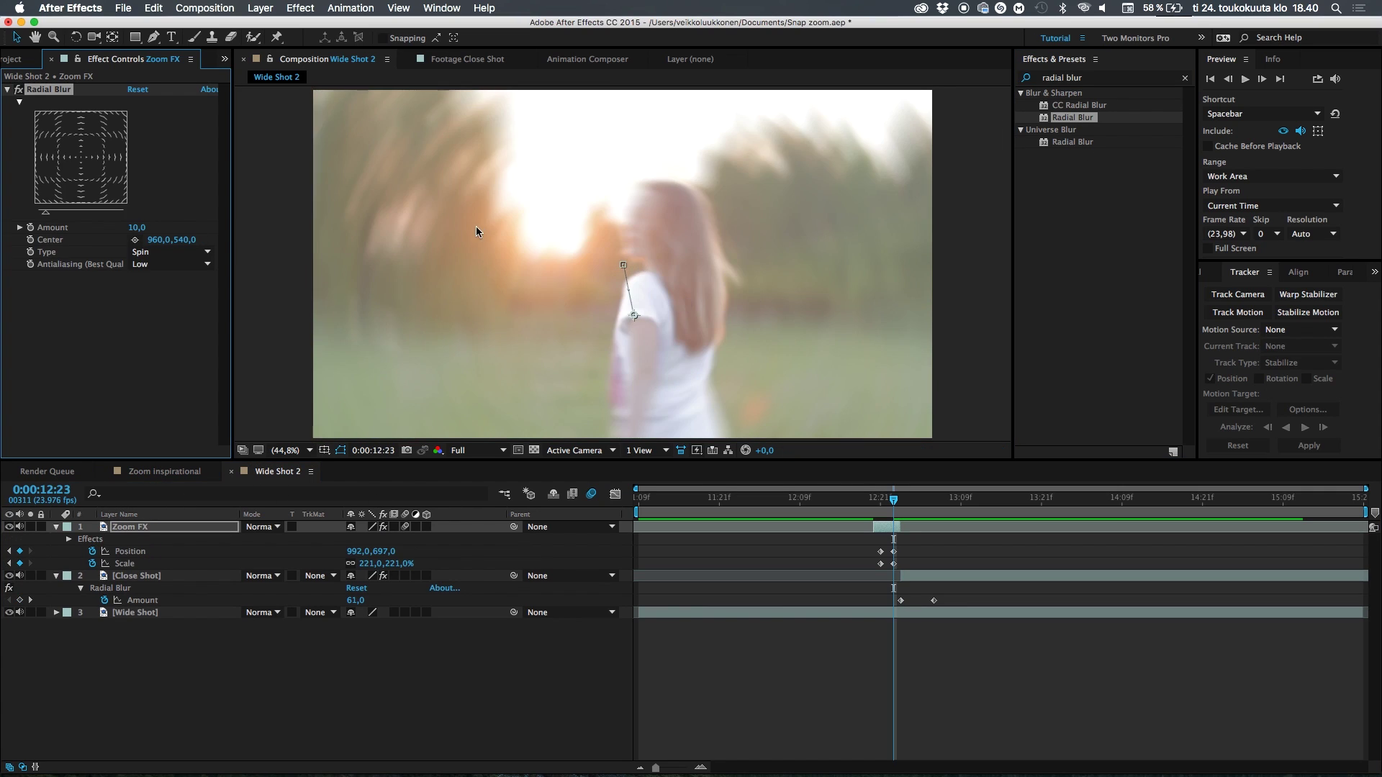
left_click(144, 252)
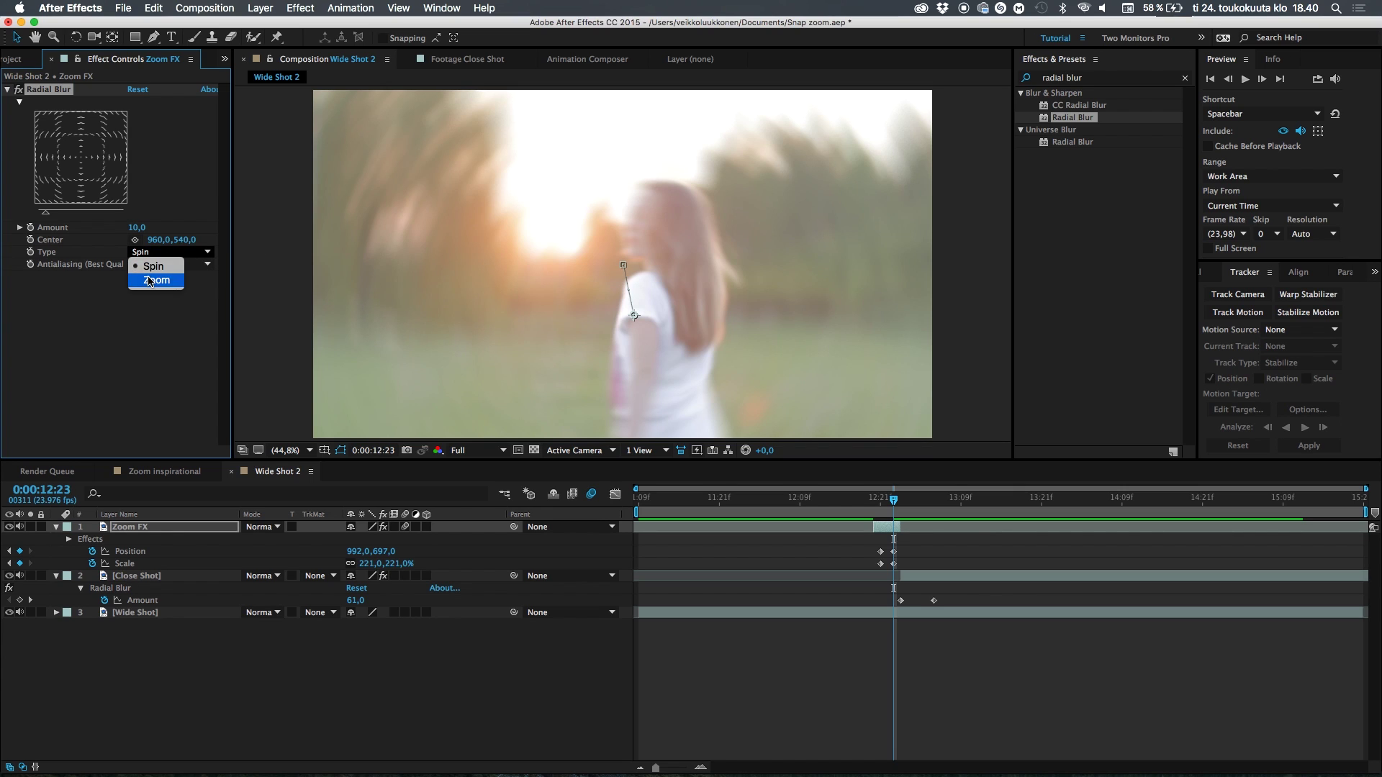
left_click(149, 280)
left_click(135, 240)
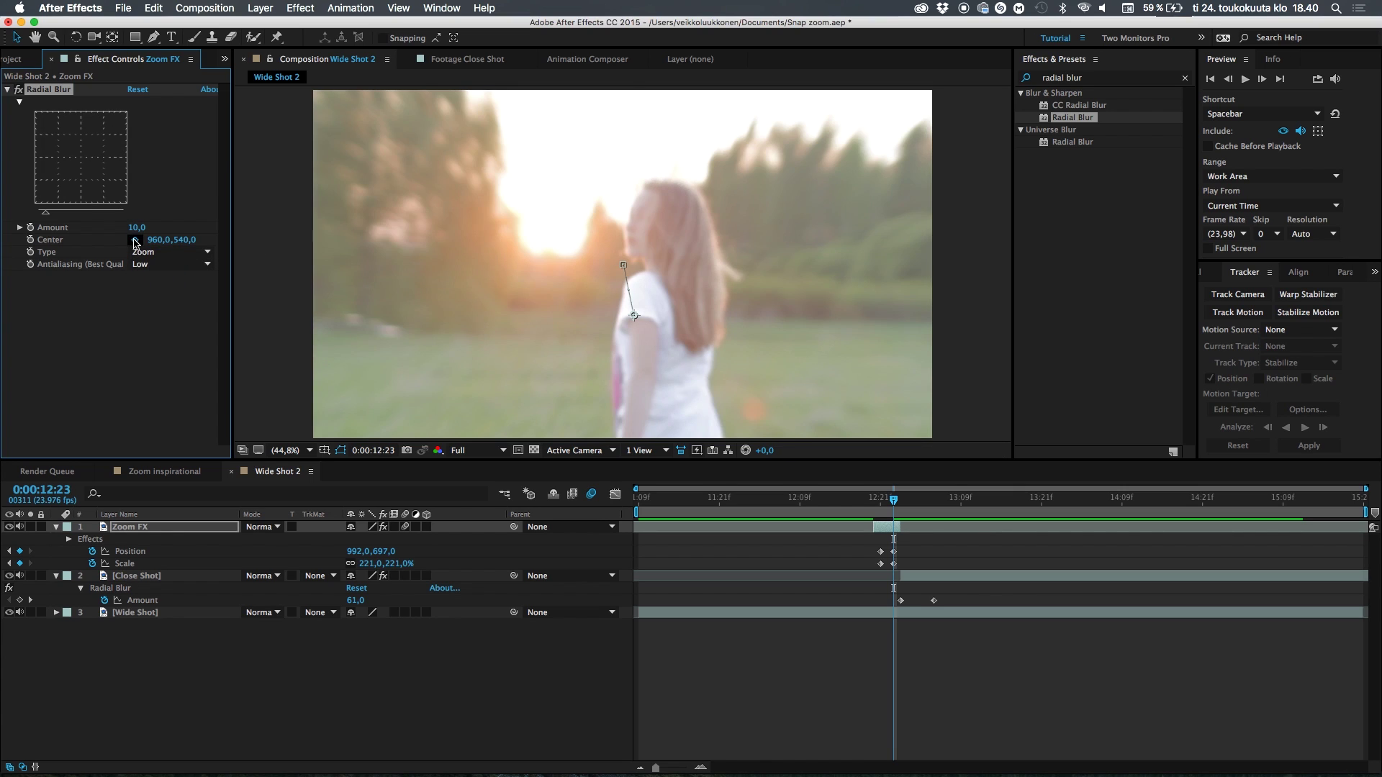
left_click(596, 249)
Keyframe the blur Amount at 60 on 12:23 and 20 on 12:21
left_click_drag(137, 228, 173, 229)
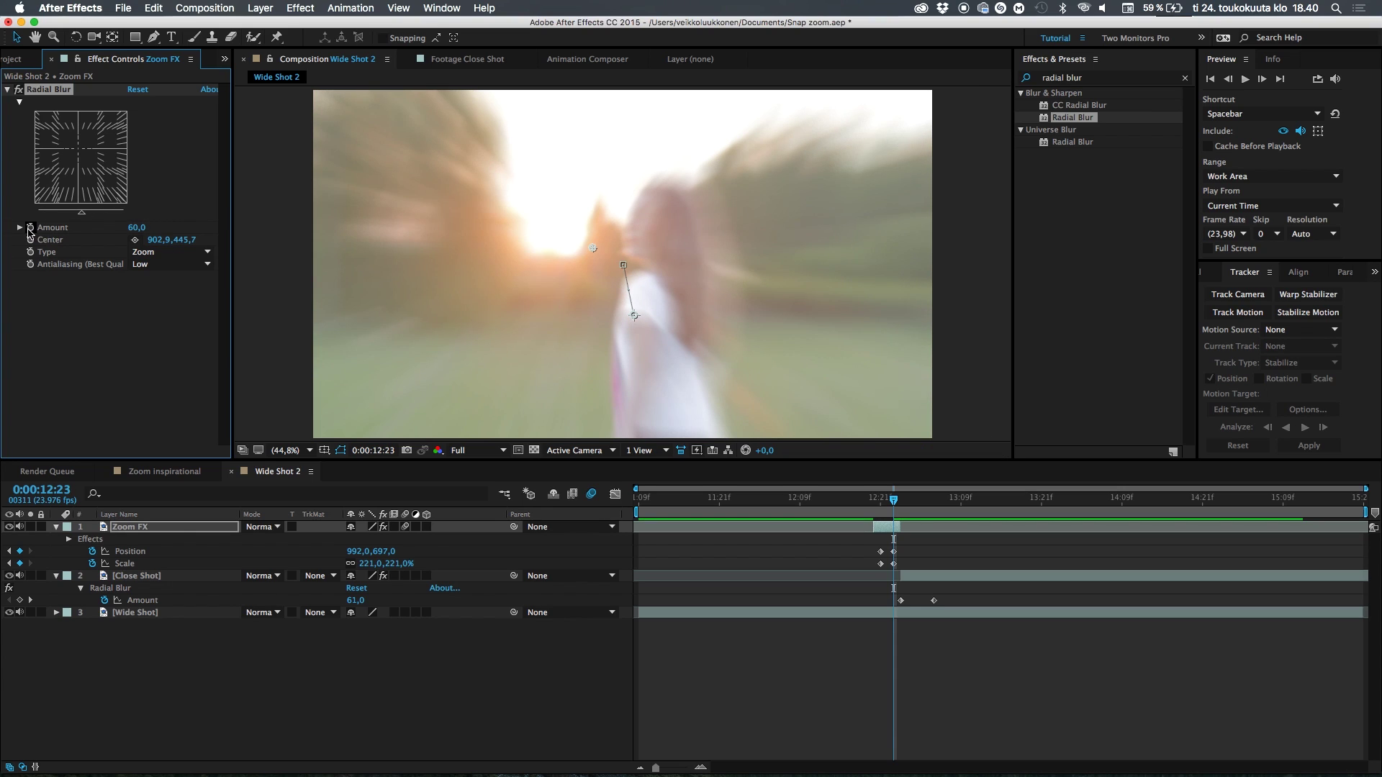
left_click(29, 228)
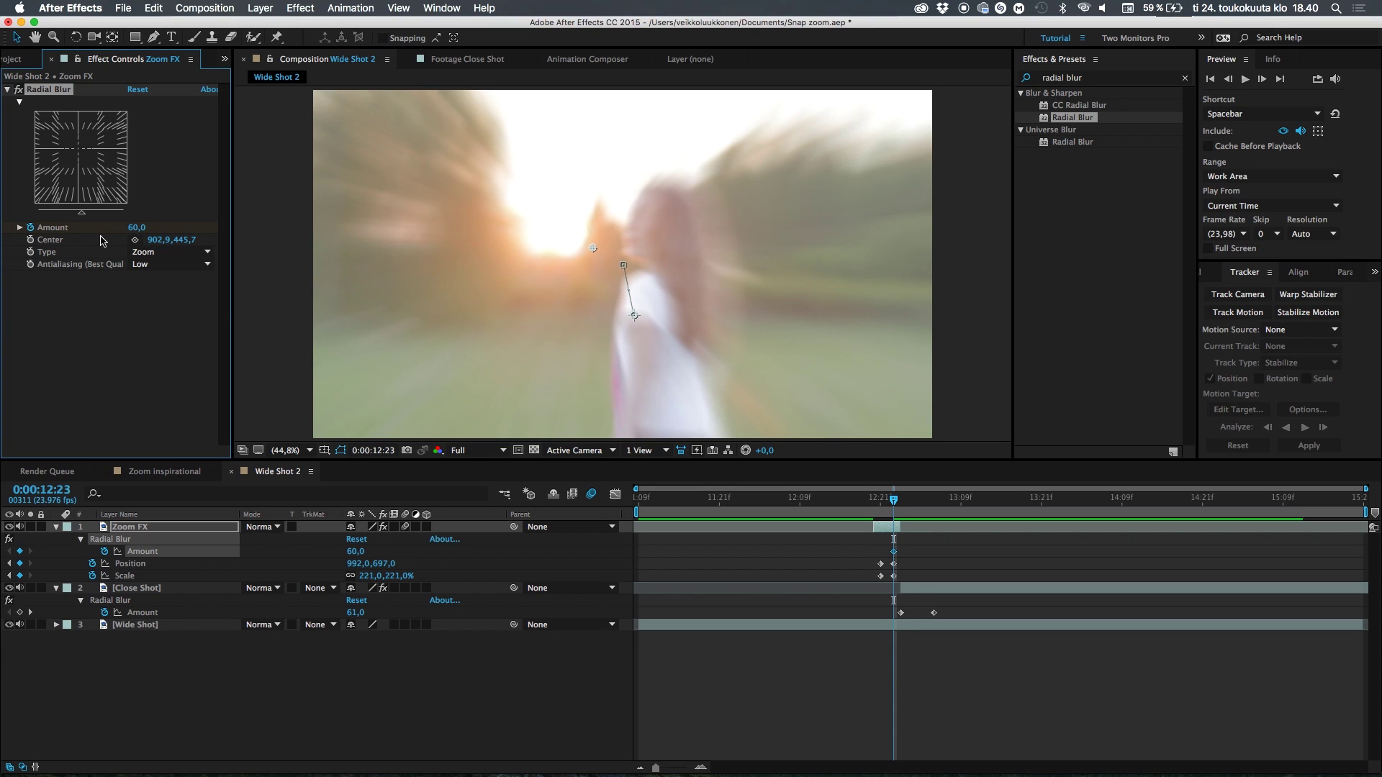
key("Page_Up")
key("Page_Up")
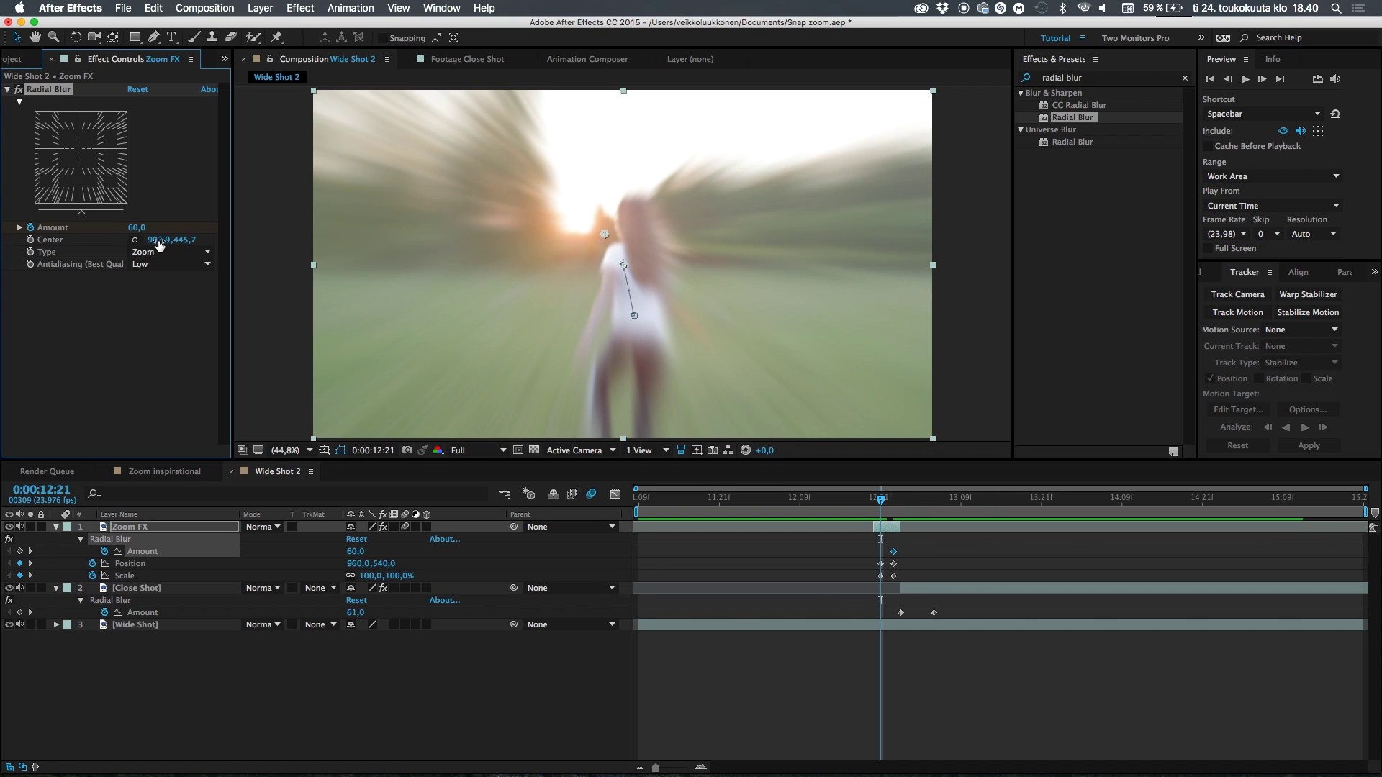
left_click(137, 228)
key("Return")
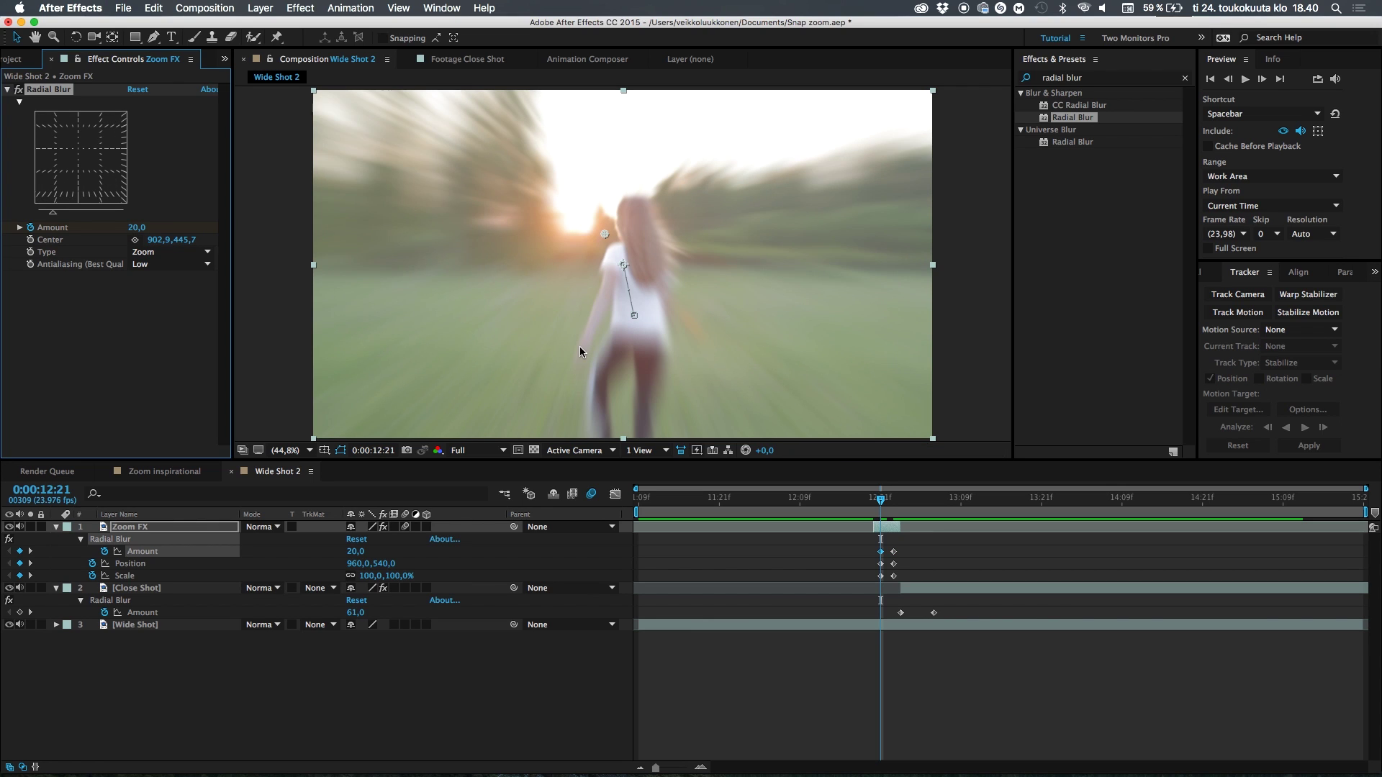
Preview the snap zoom transition several times from just before 12:20
left_click(863, 516)
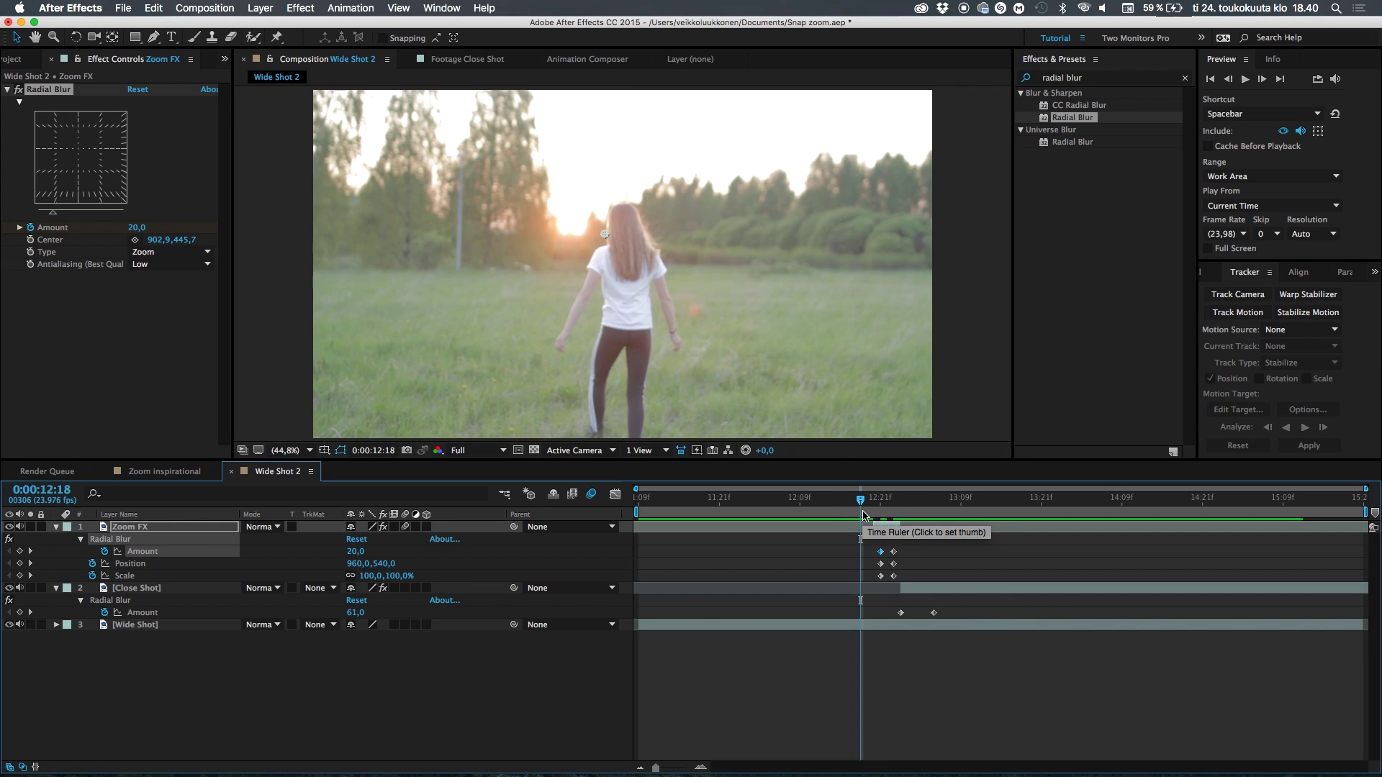
key("space")
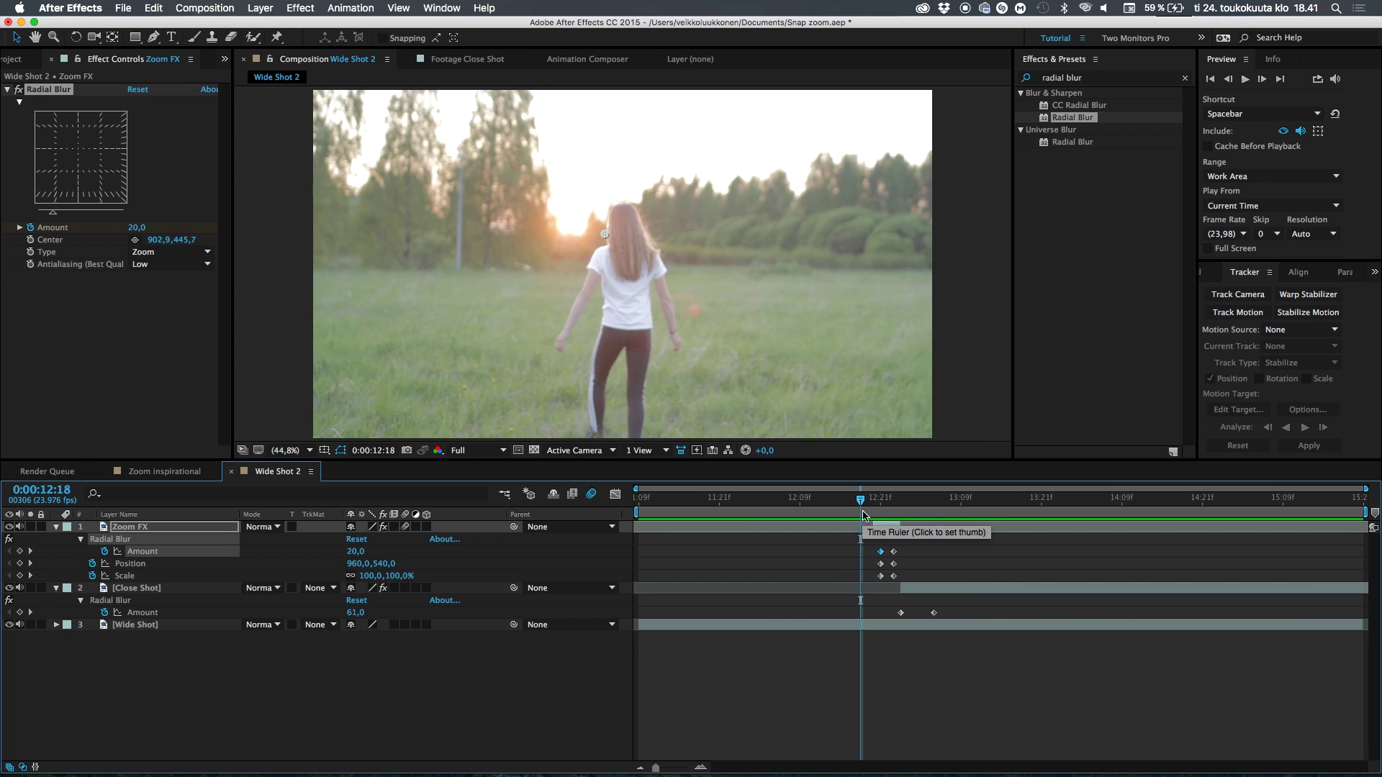
key("space")
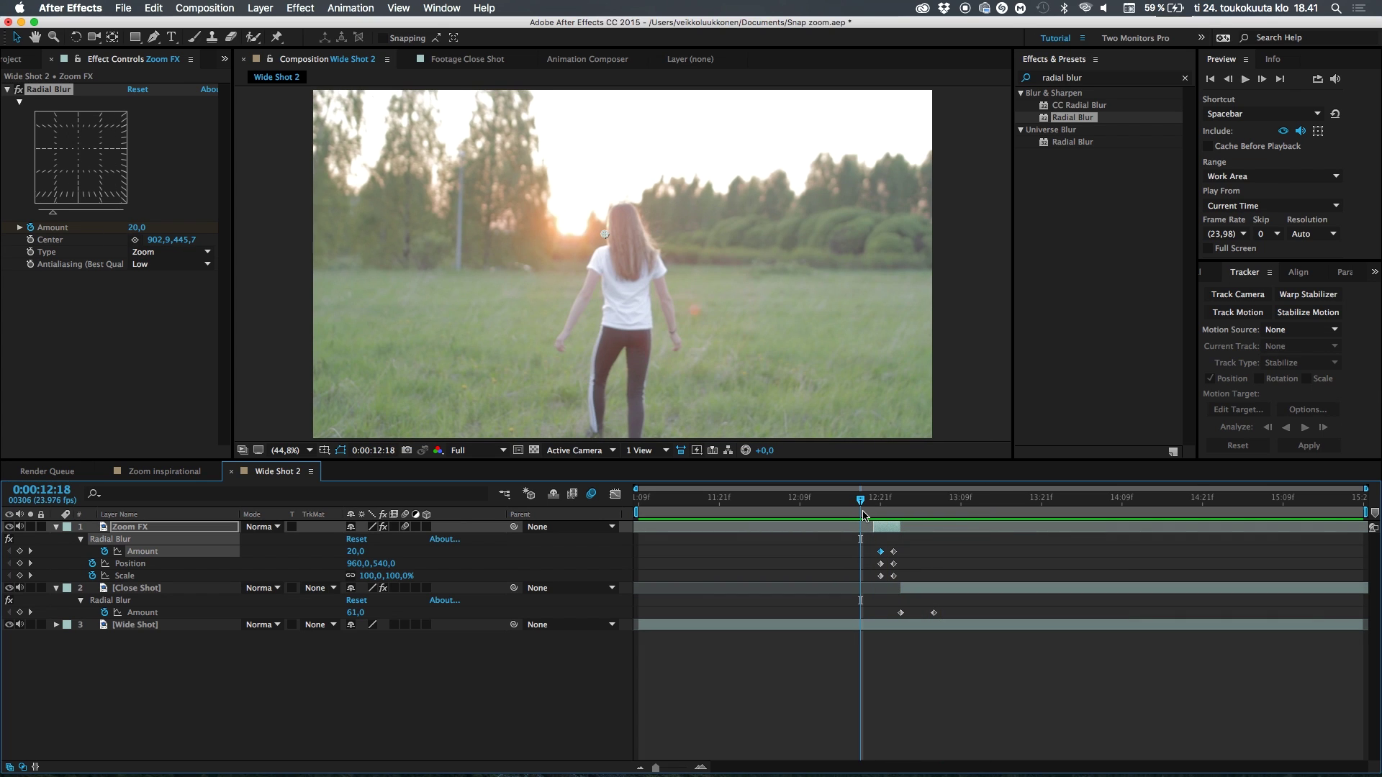
left_click(828, 503)
key("space")
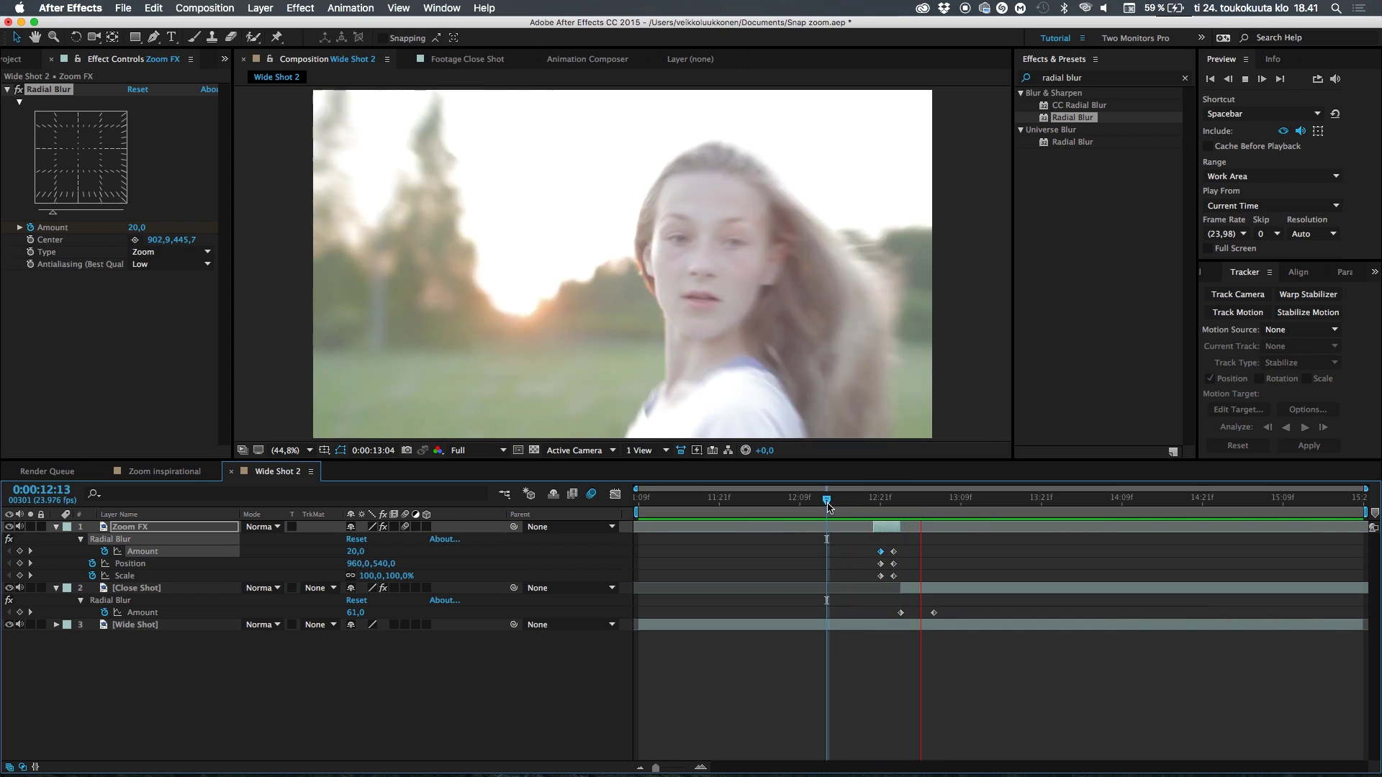
key("space")
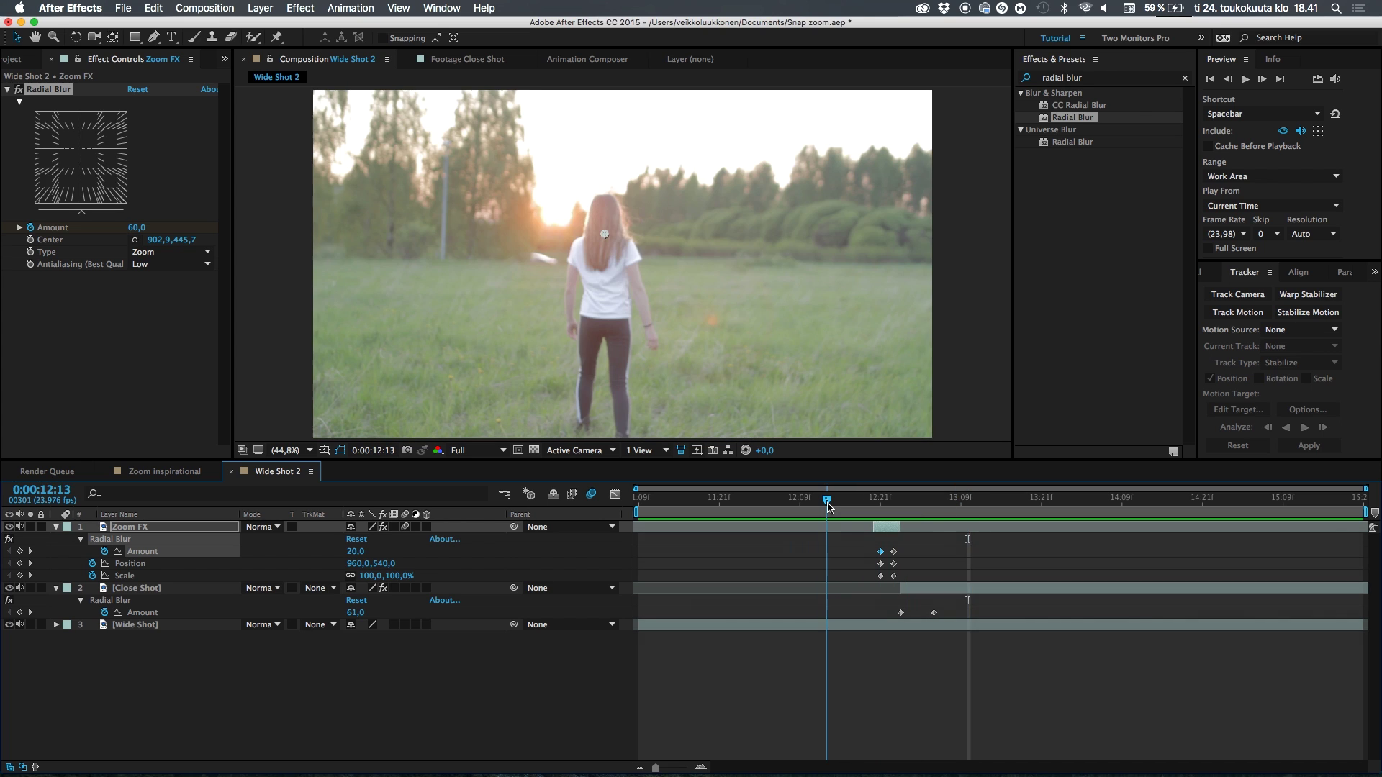
key("space")
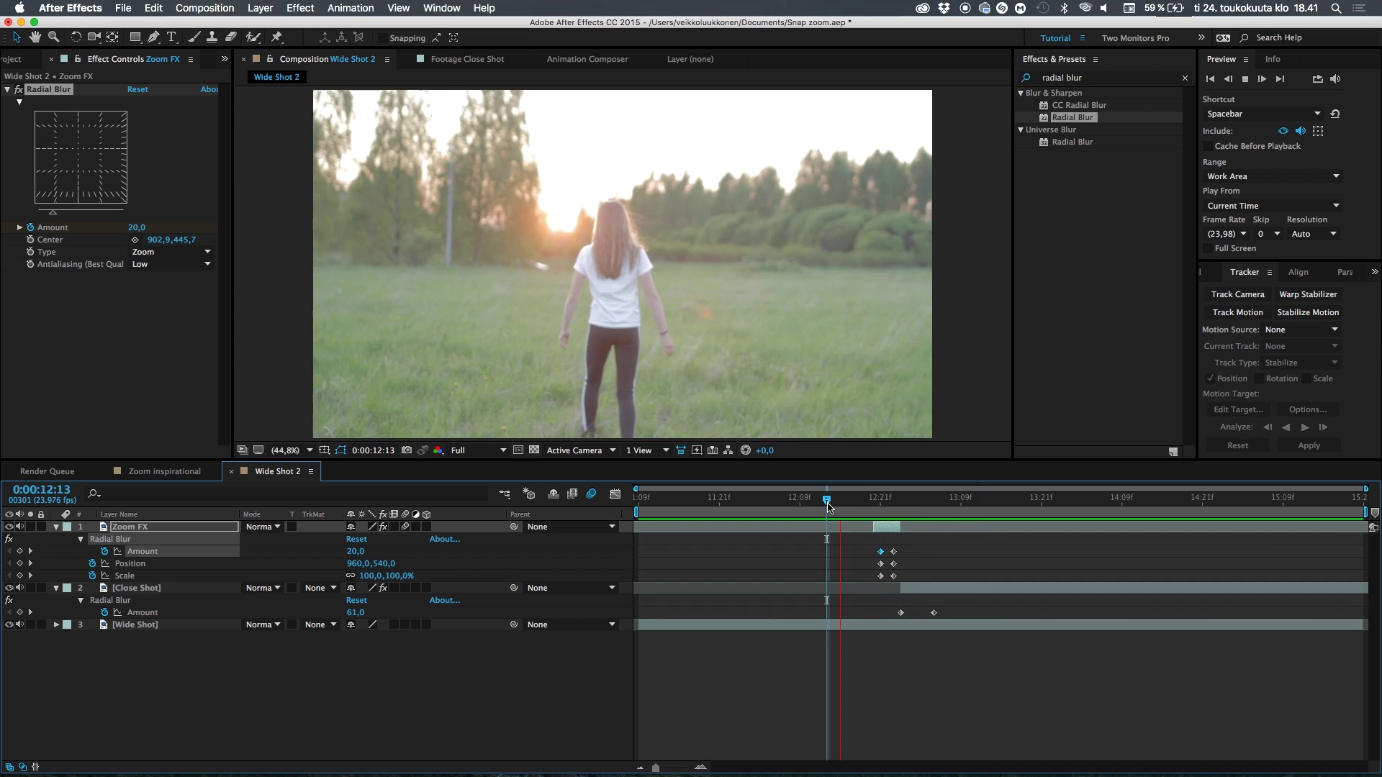
key("space")
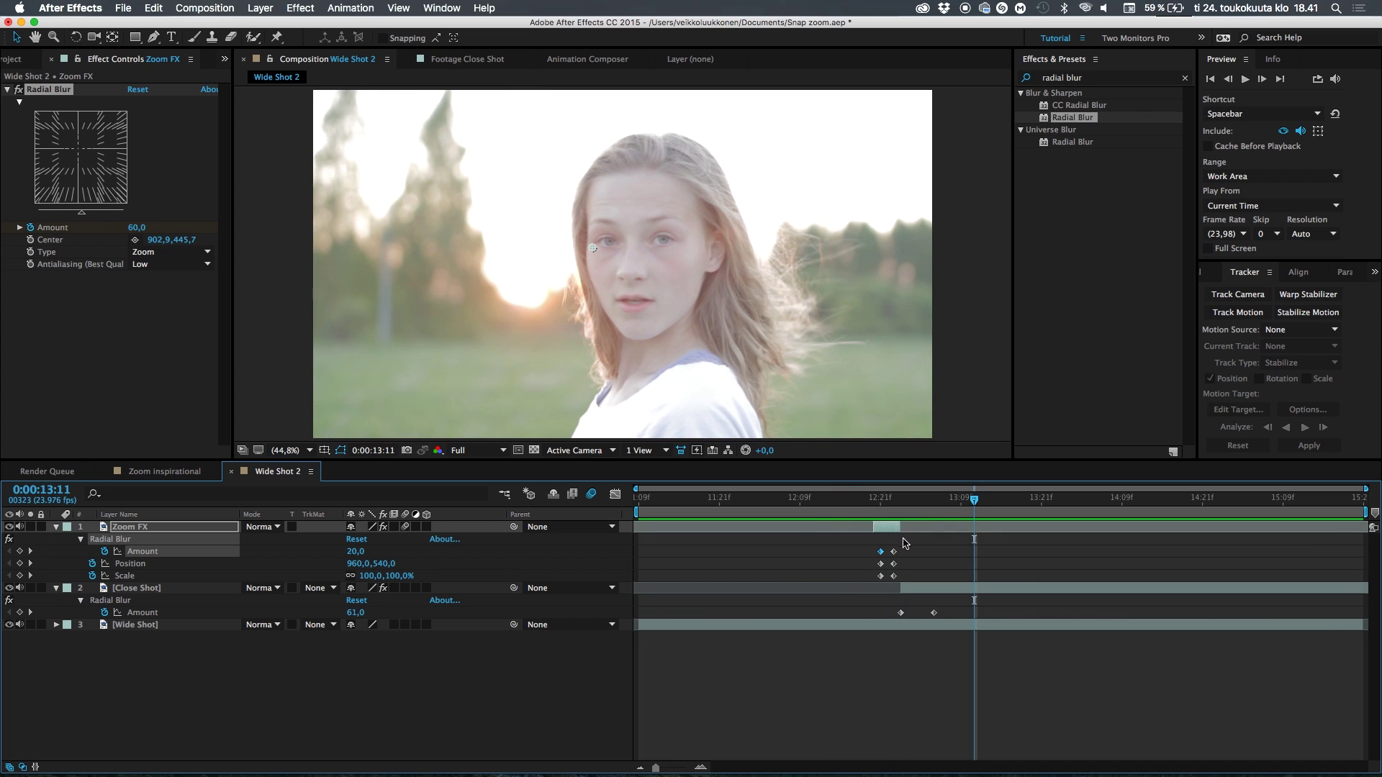
Zoom the timeline to single frames and park the playhead at 12:22
left_click(893, 508)
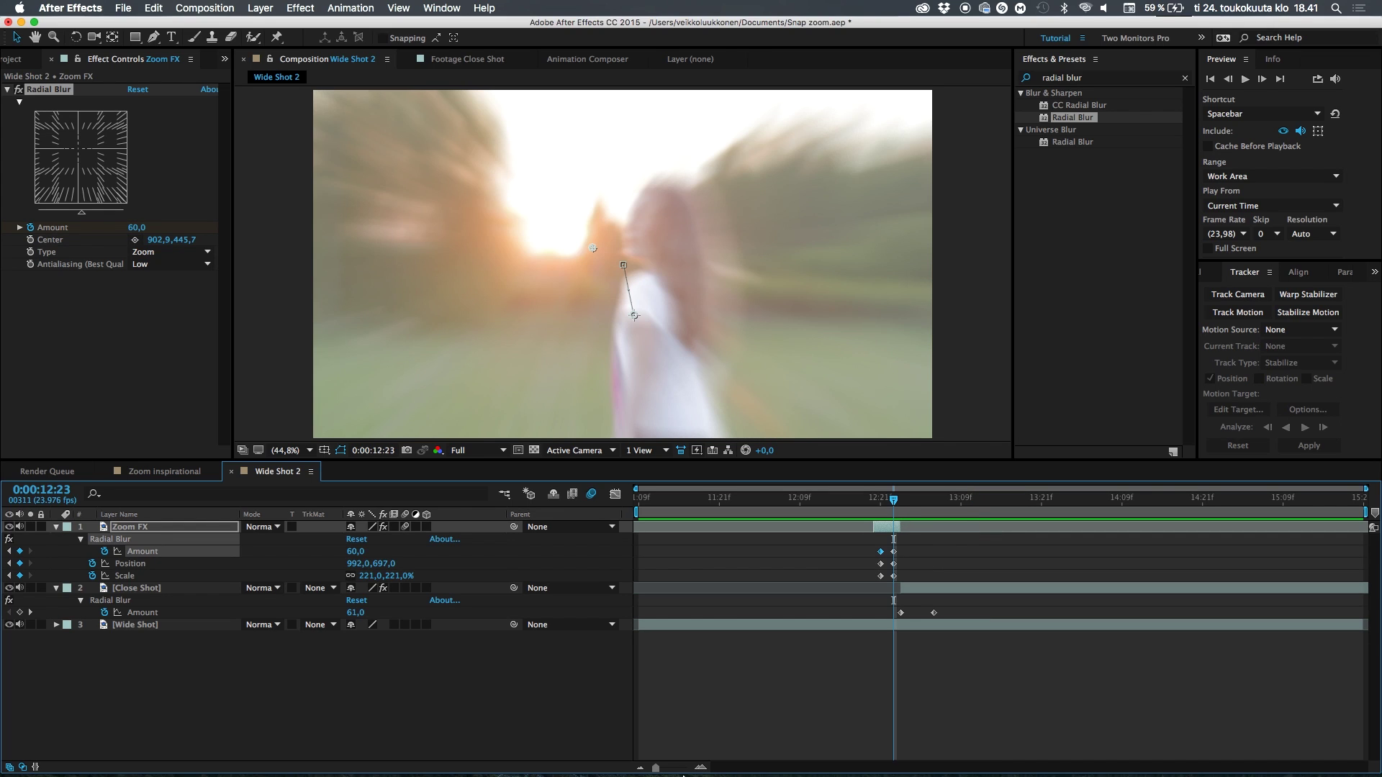
left_click_drag(656, 768, 686, 767)
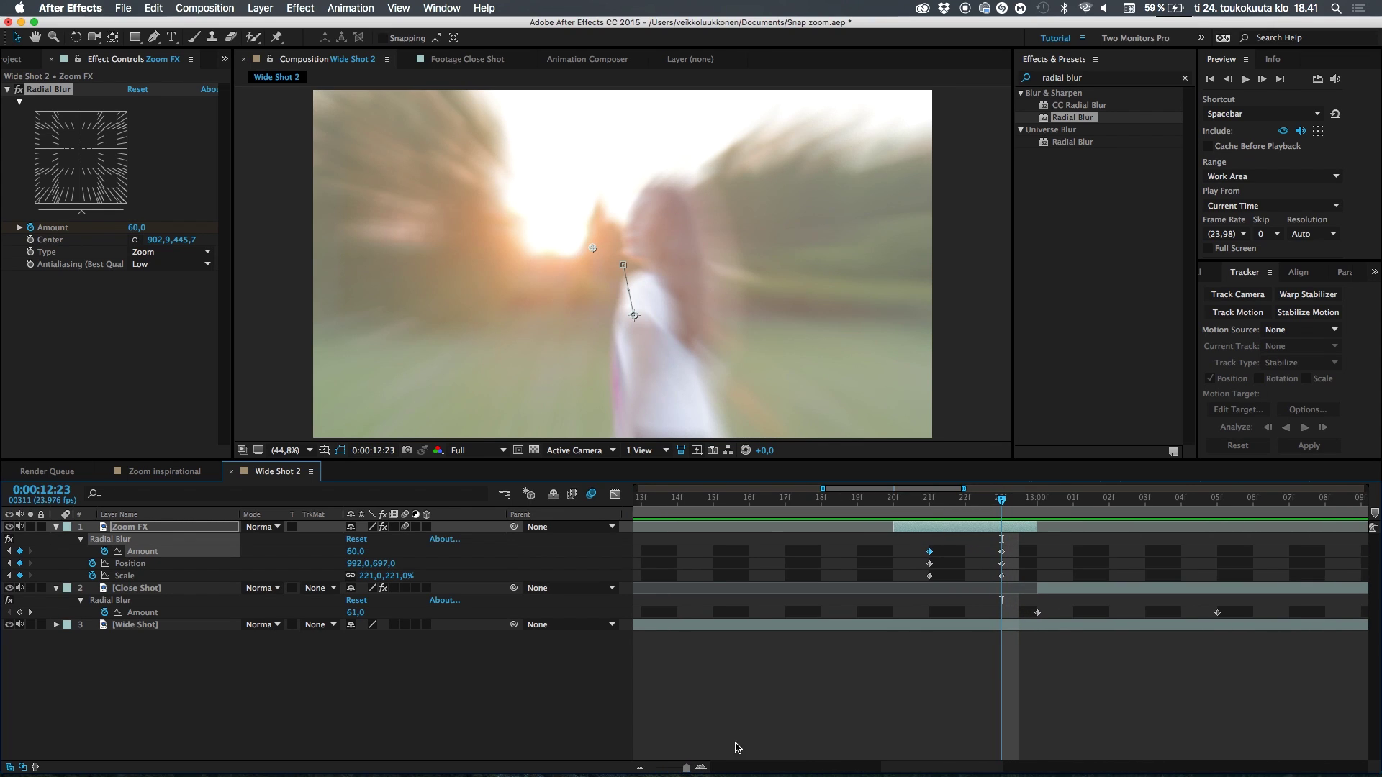
left_click(962, 514)
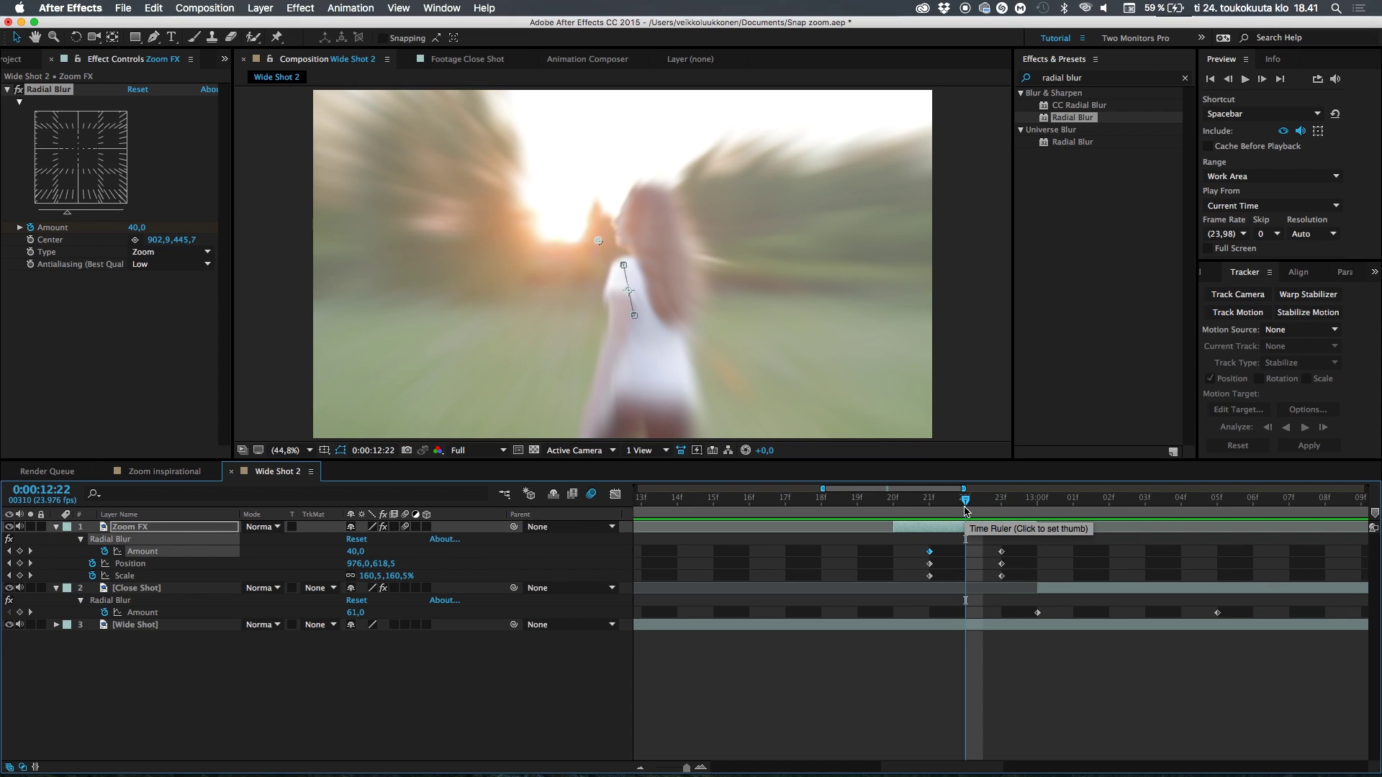
Keyframe Zoom FX Opacity from 100% at 12:22 to 0% at 13:00, and start Close Shot one frame earlier
key("t")
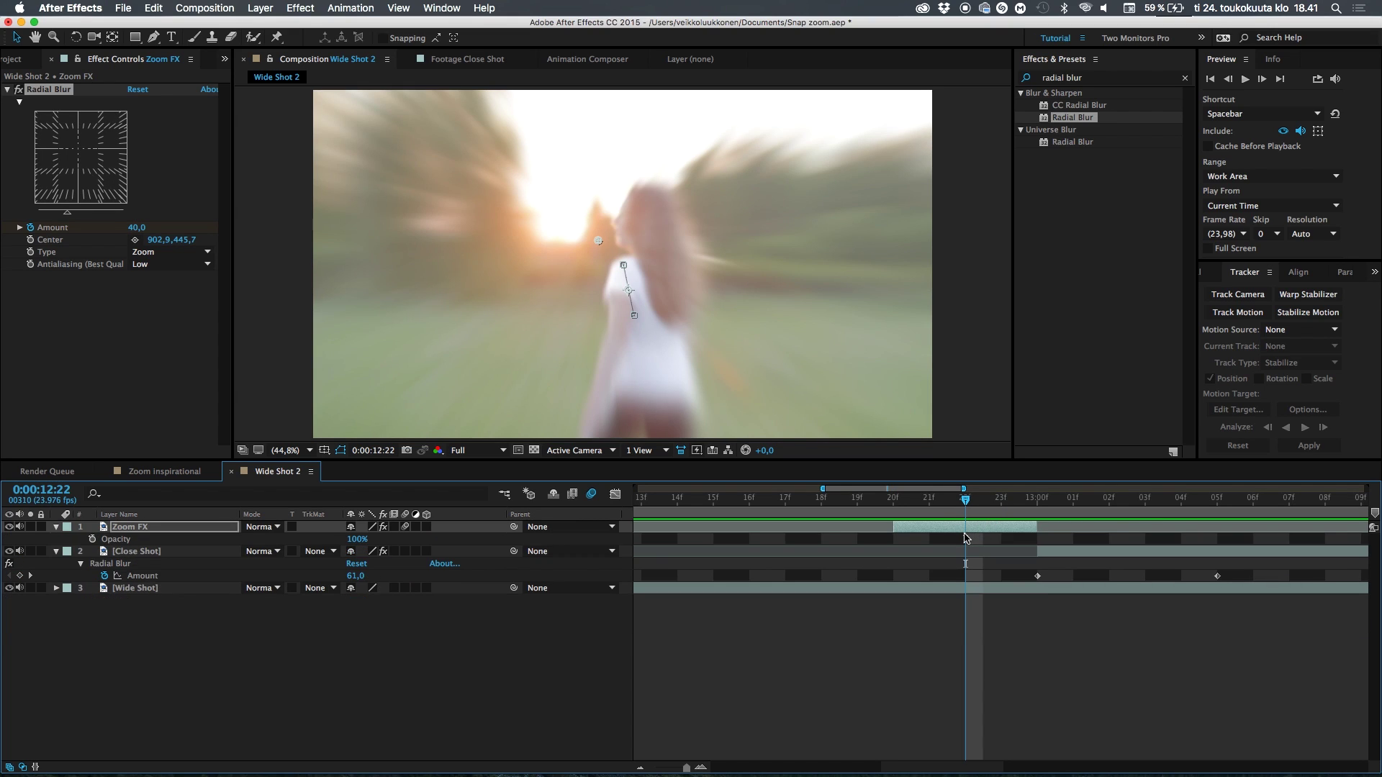
key("u")
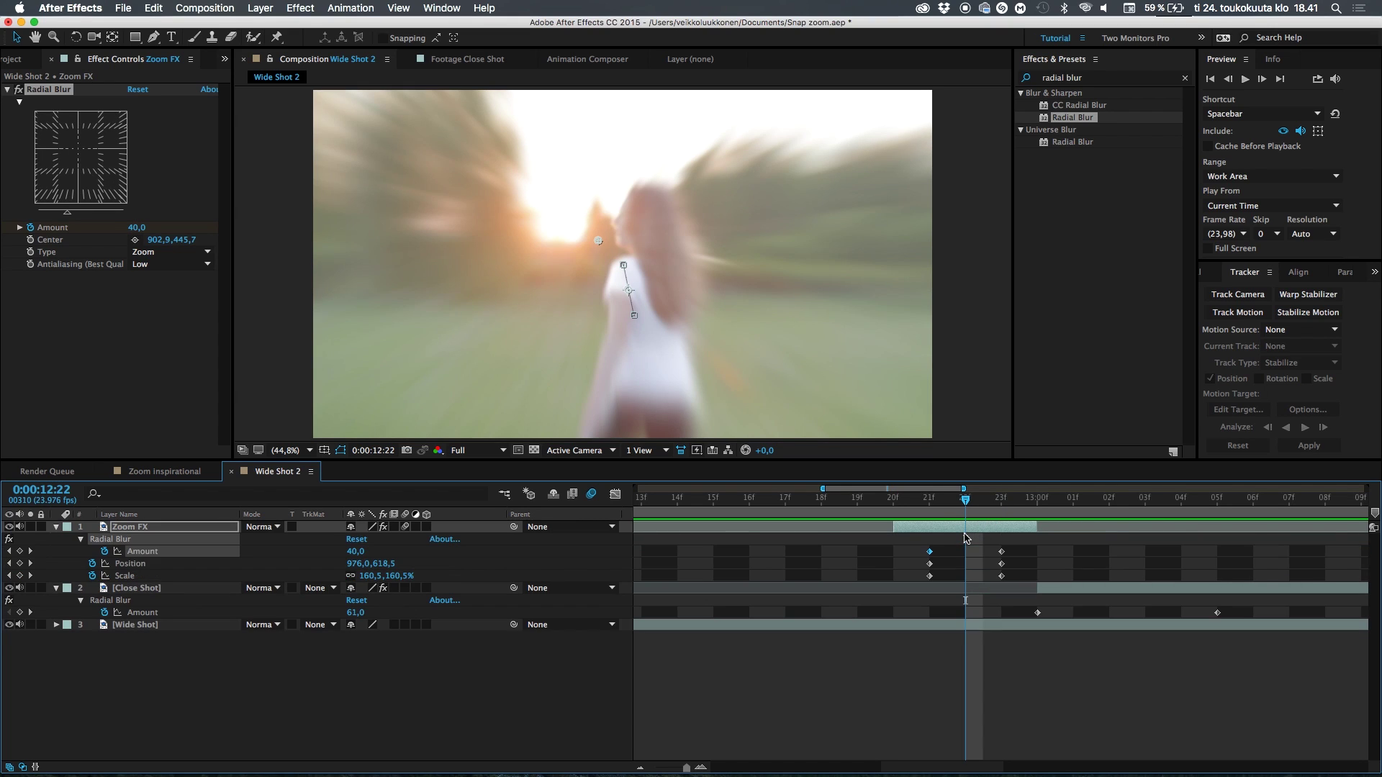
key("shift+t")
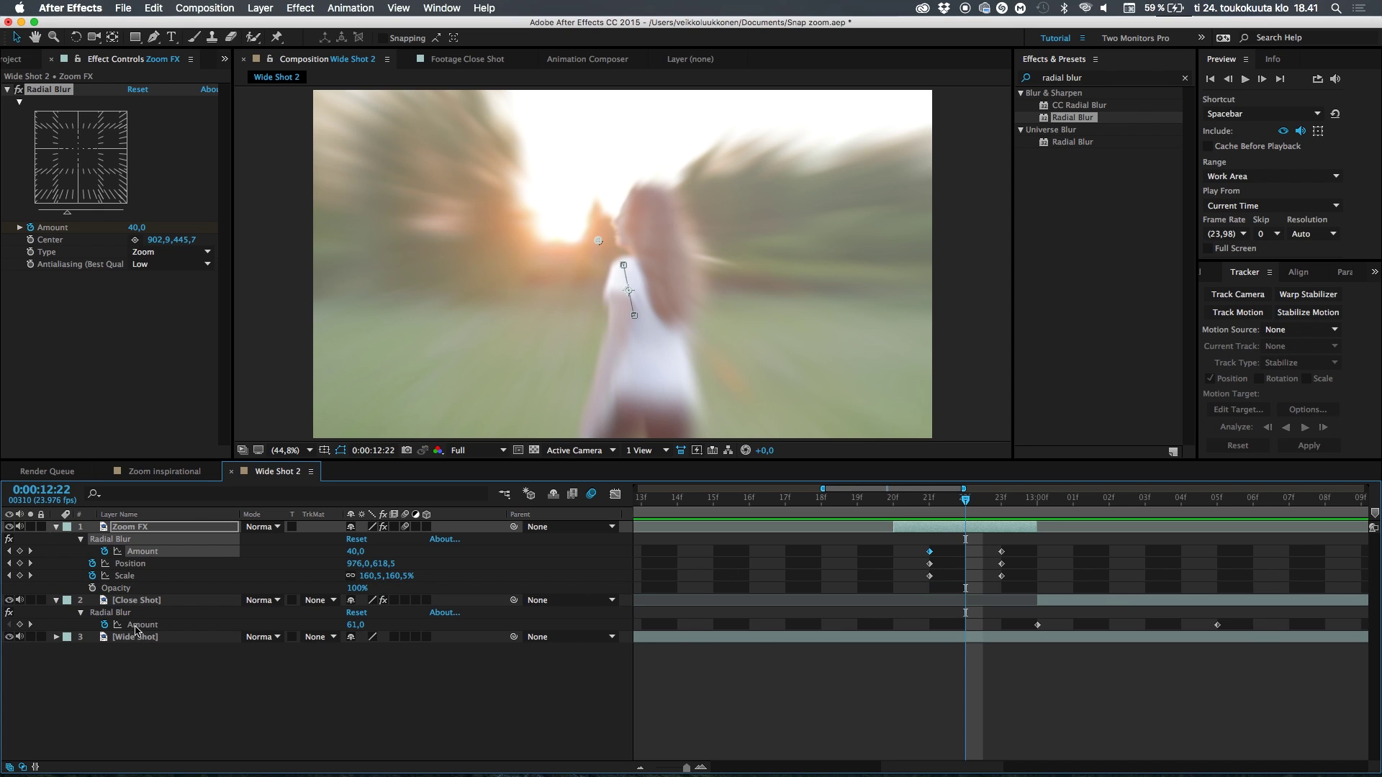
left_click(92, 588)
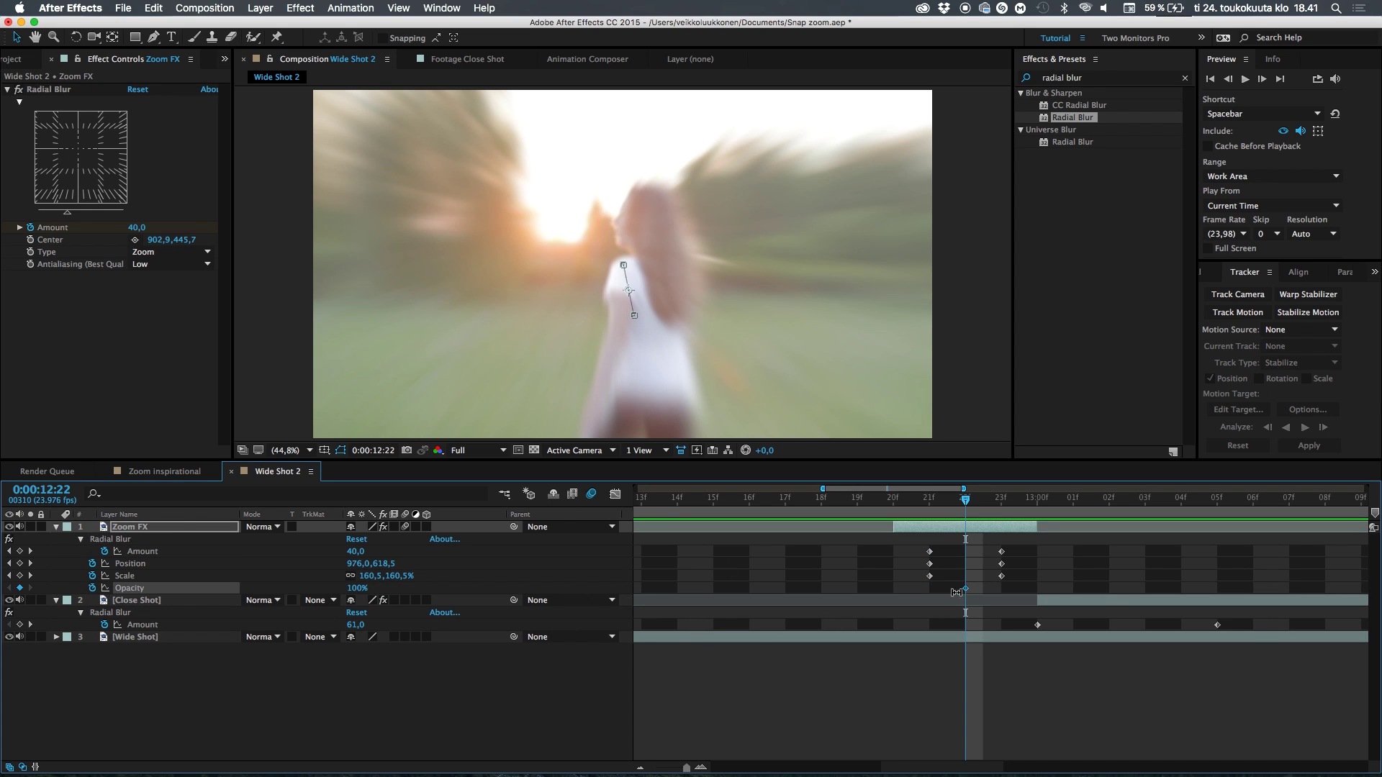
left_click_drag(966, 500, 1034, 511)
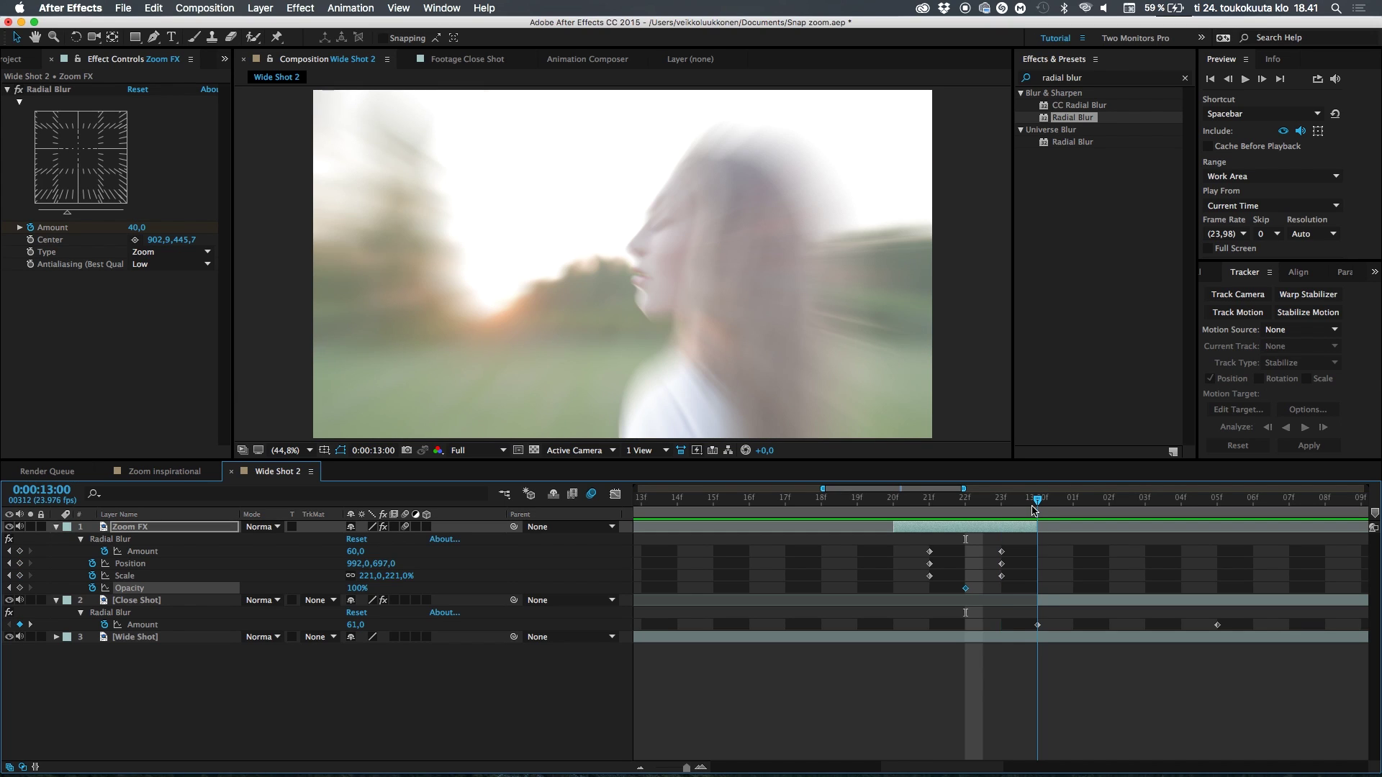
left_click(357, 588)
type("0")
key("Return")
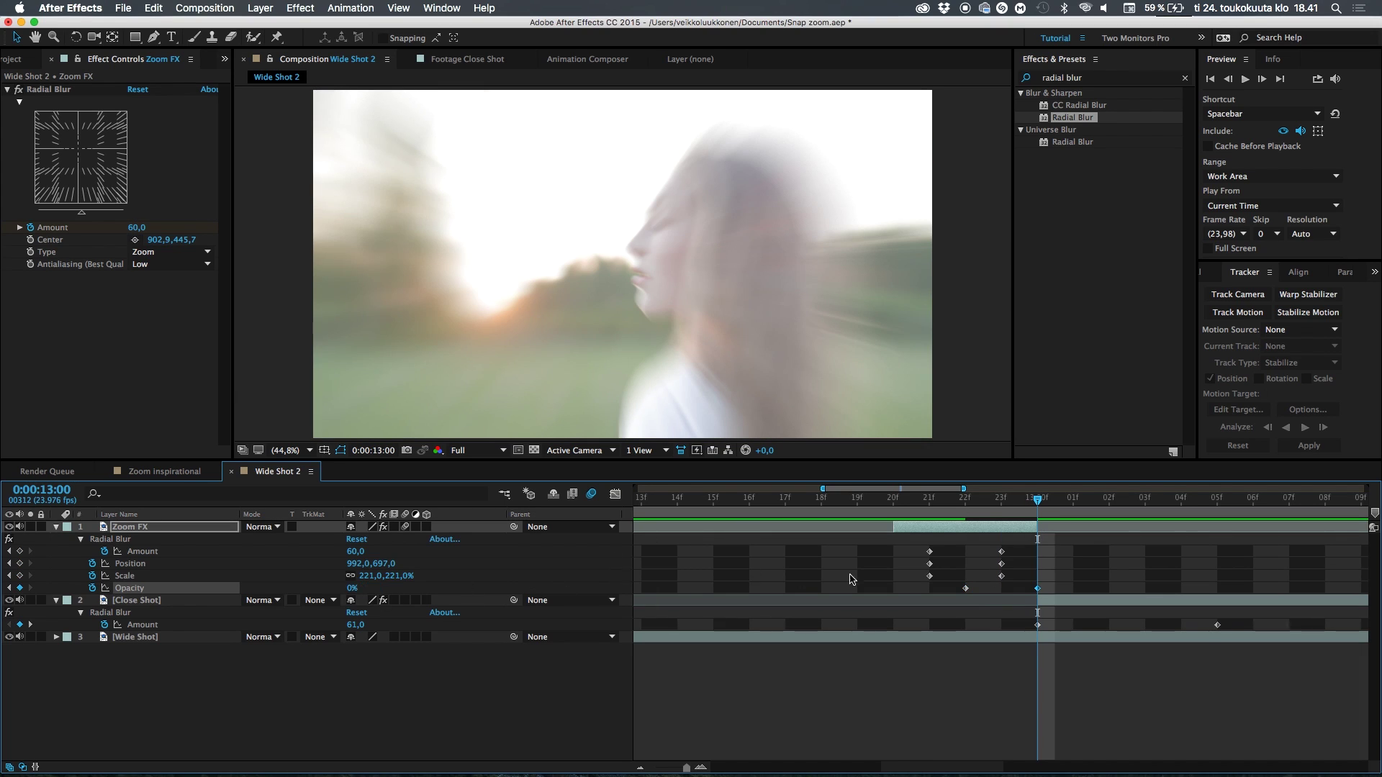
left_click(1107, 607)
left_click_drag(1108, 606, 1084, 609)
Preview the transition from 12:20 through to the close shot
left_click(891, 512)
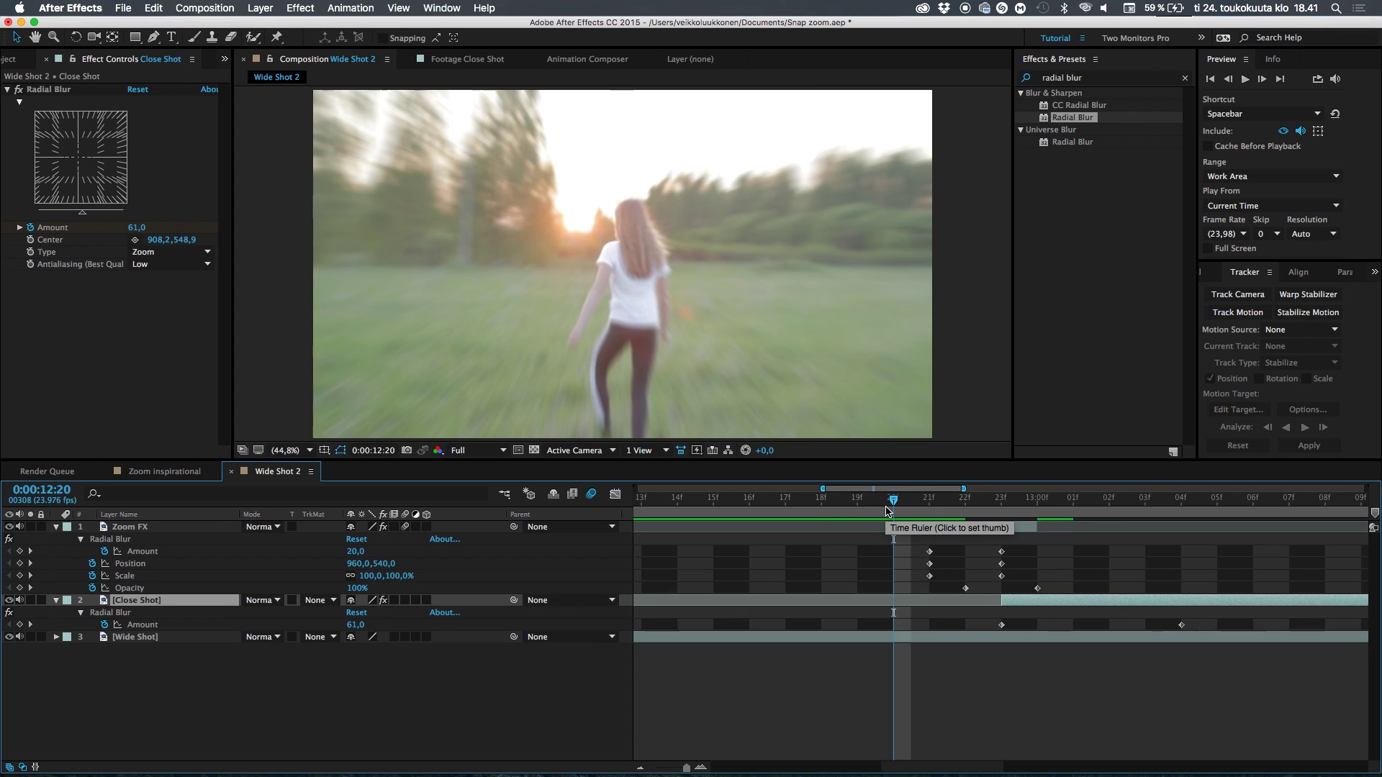
key("space")
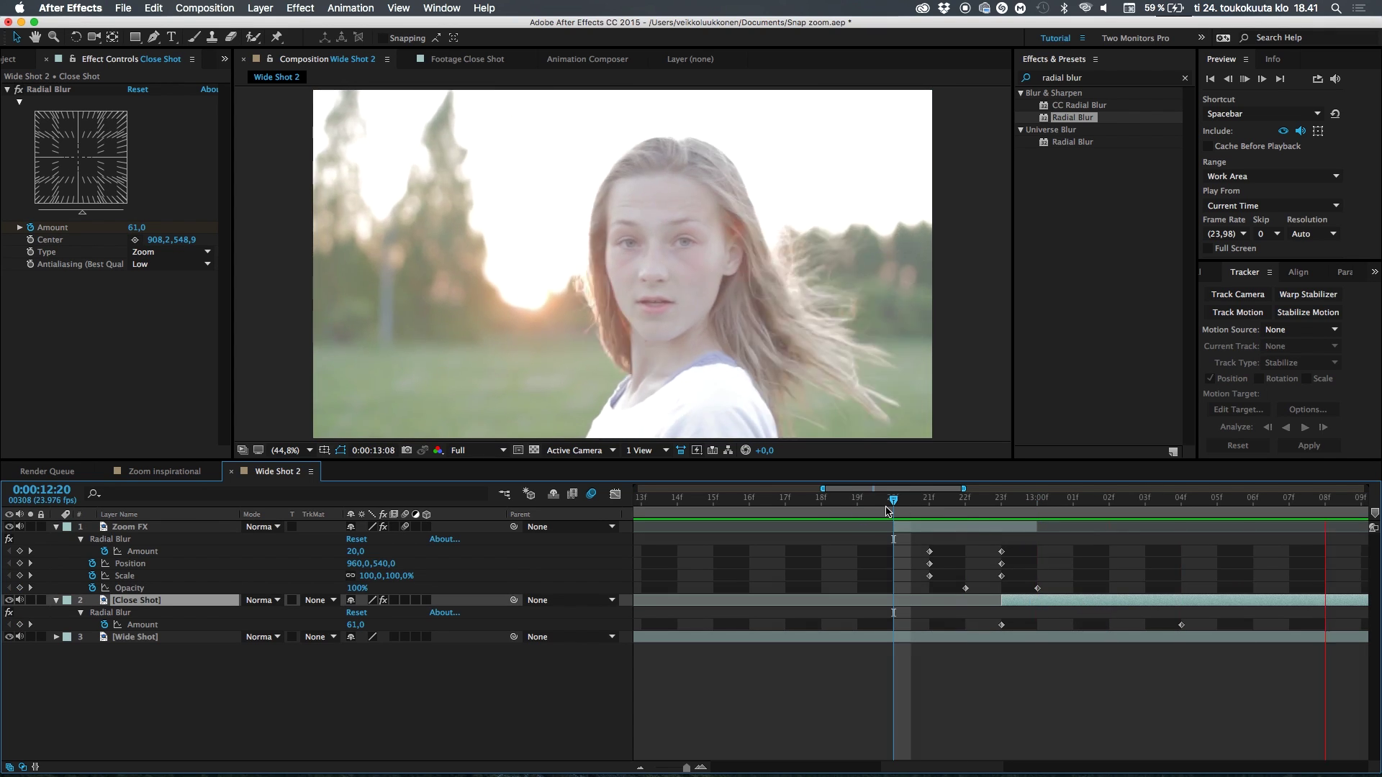
key("space")
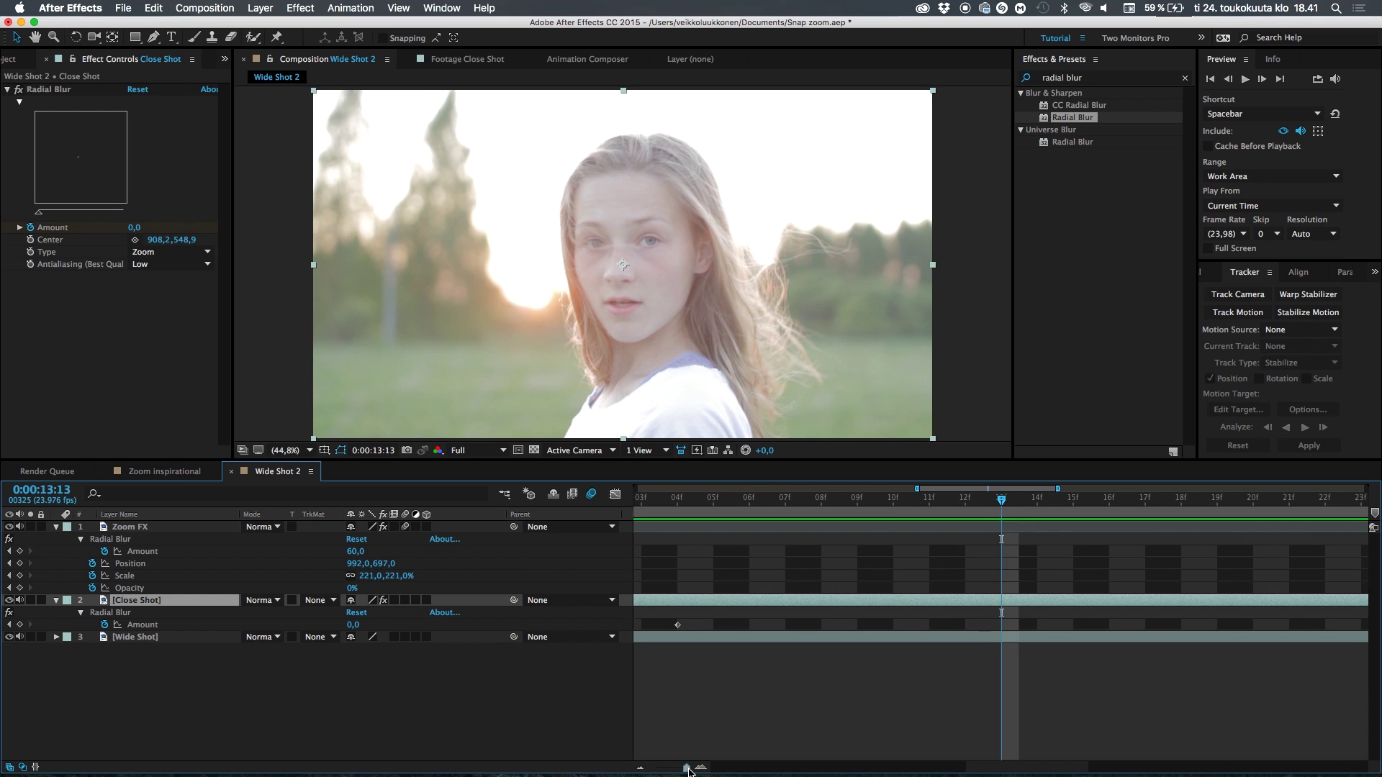
Zoom the timeline back out and replay the transition preview from 12:13
left_click_drag(681, 766, 658, 767)
left_click(830, 501)
key("space")
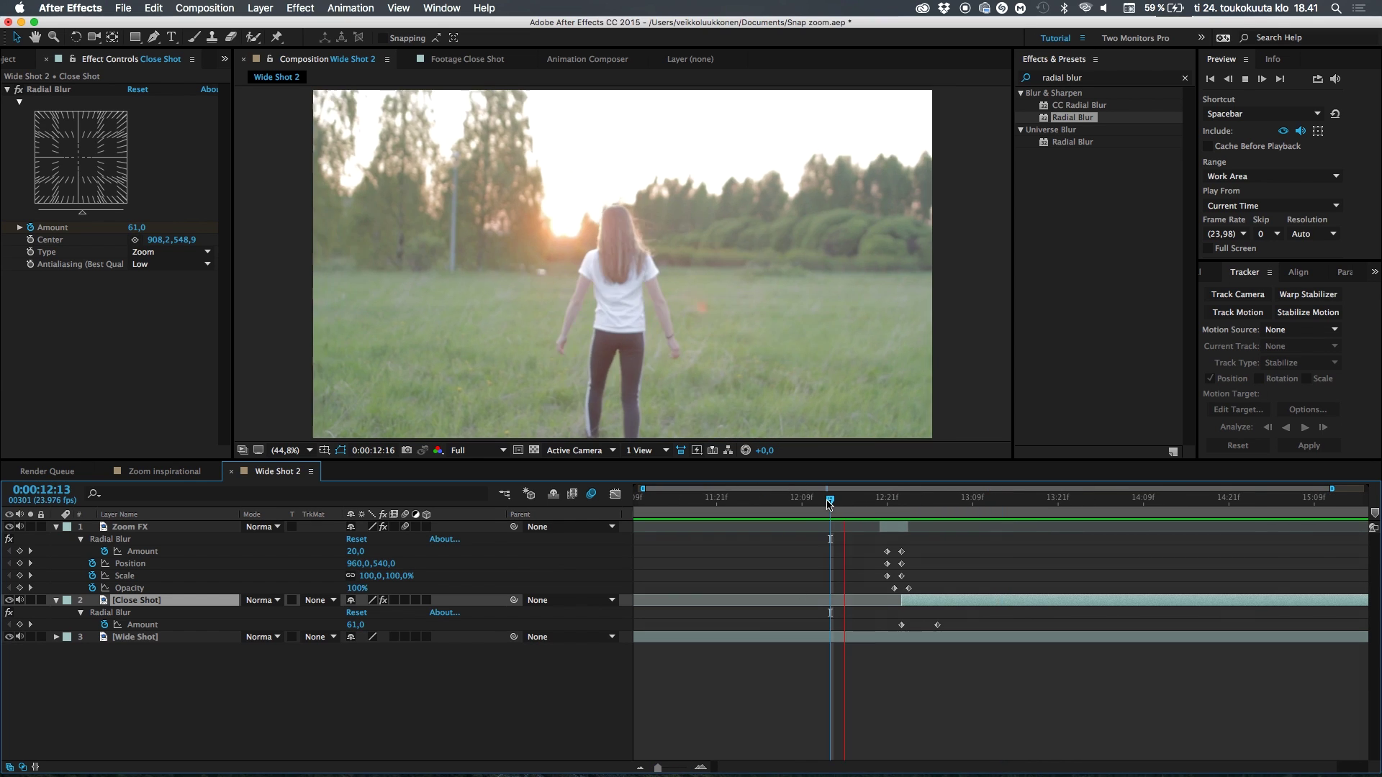
key("space")
key("space")
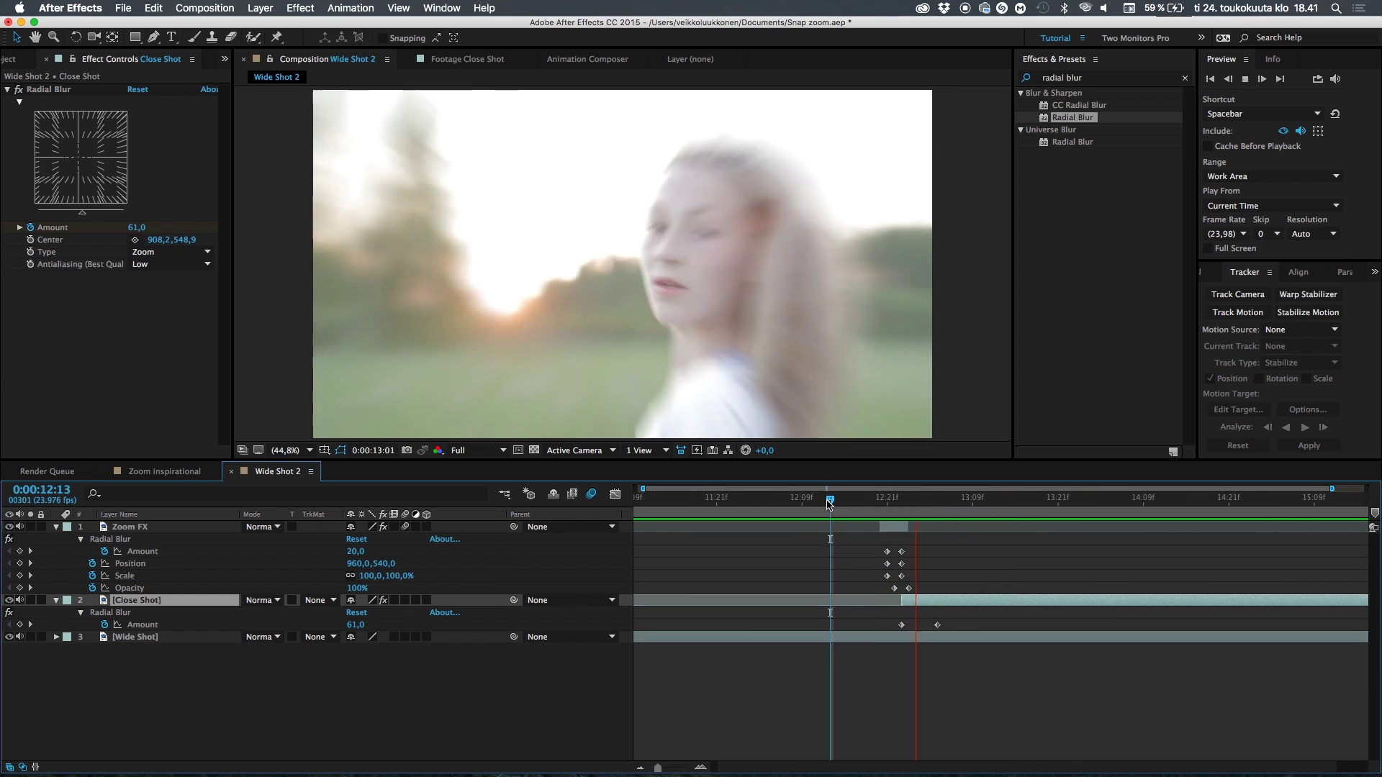
key("space")
key("space")
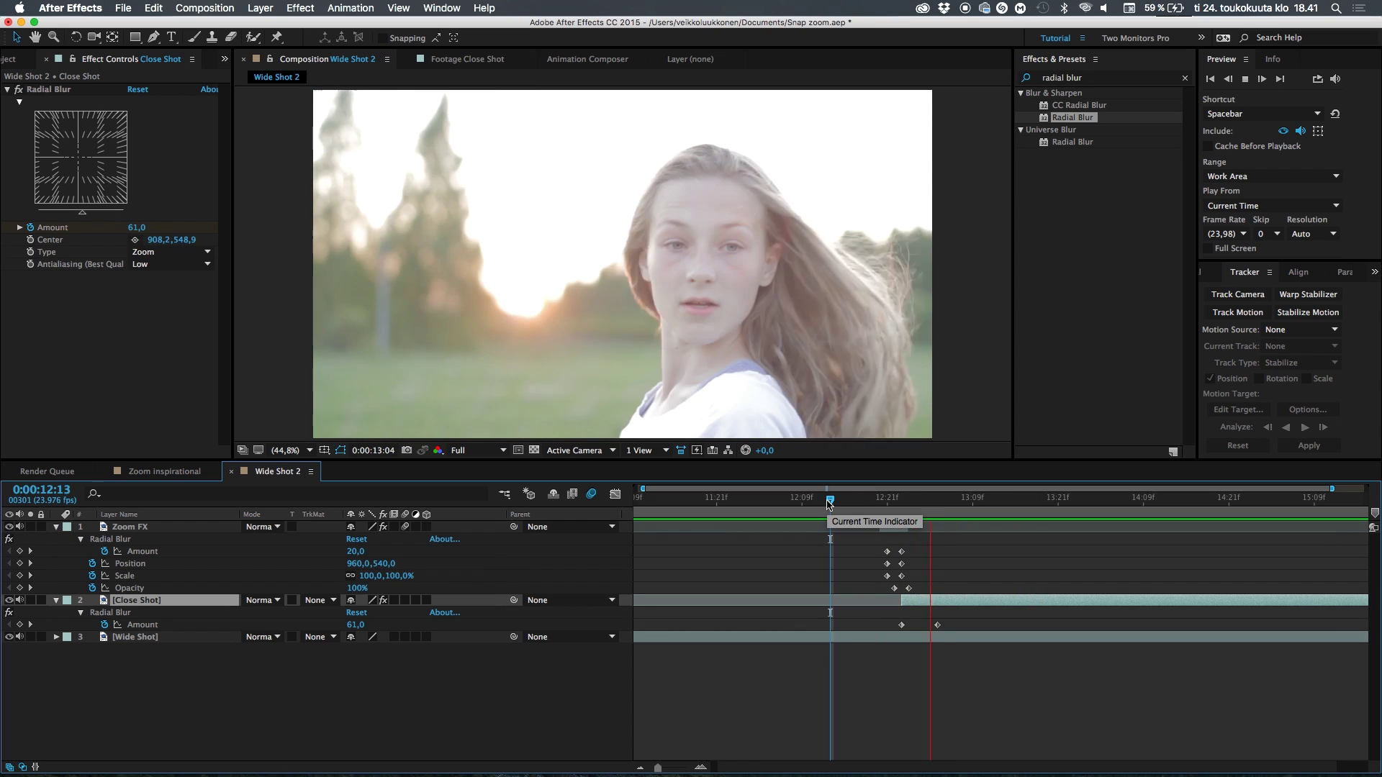
key("space")
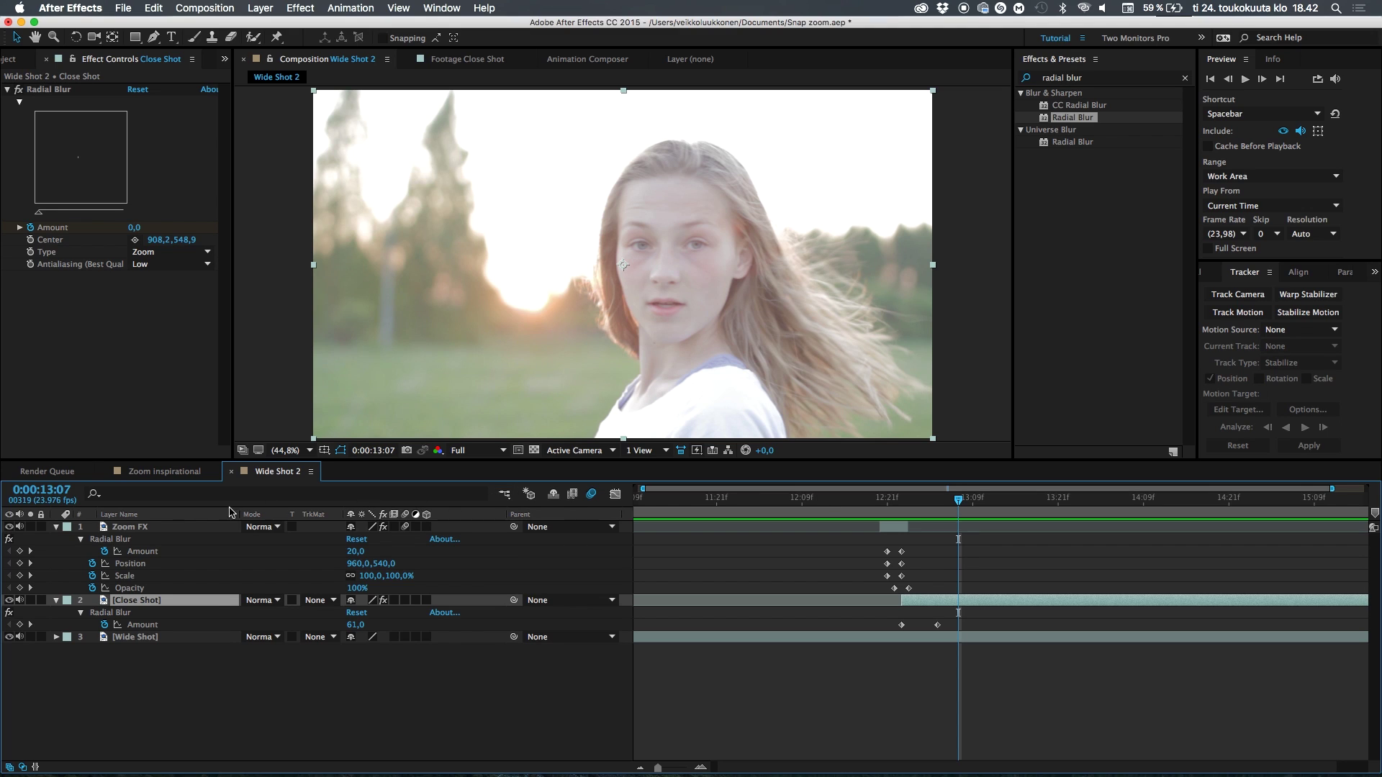
Collapse the Zoom FX and Close Shot layer properties and deselect Close Shot
left_click(57, 527)
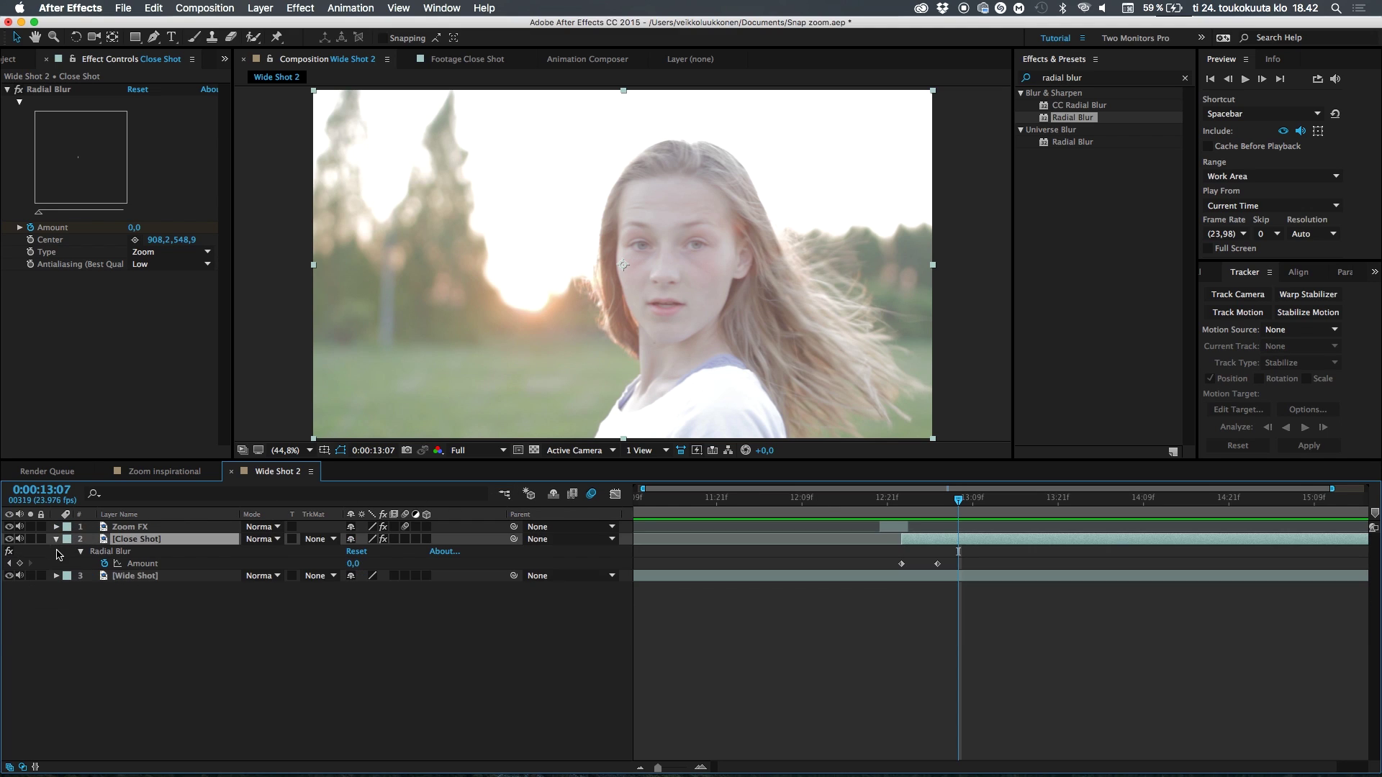
left_click(57, 540)
left_click(108, 612)
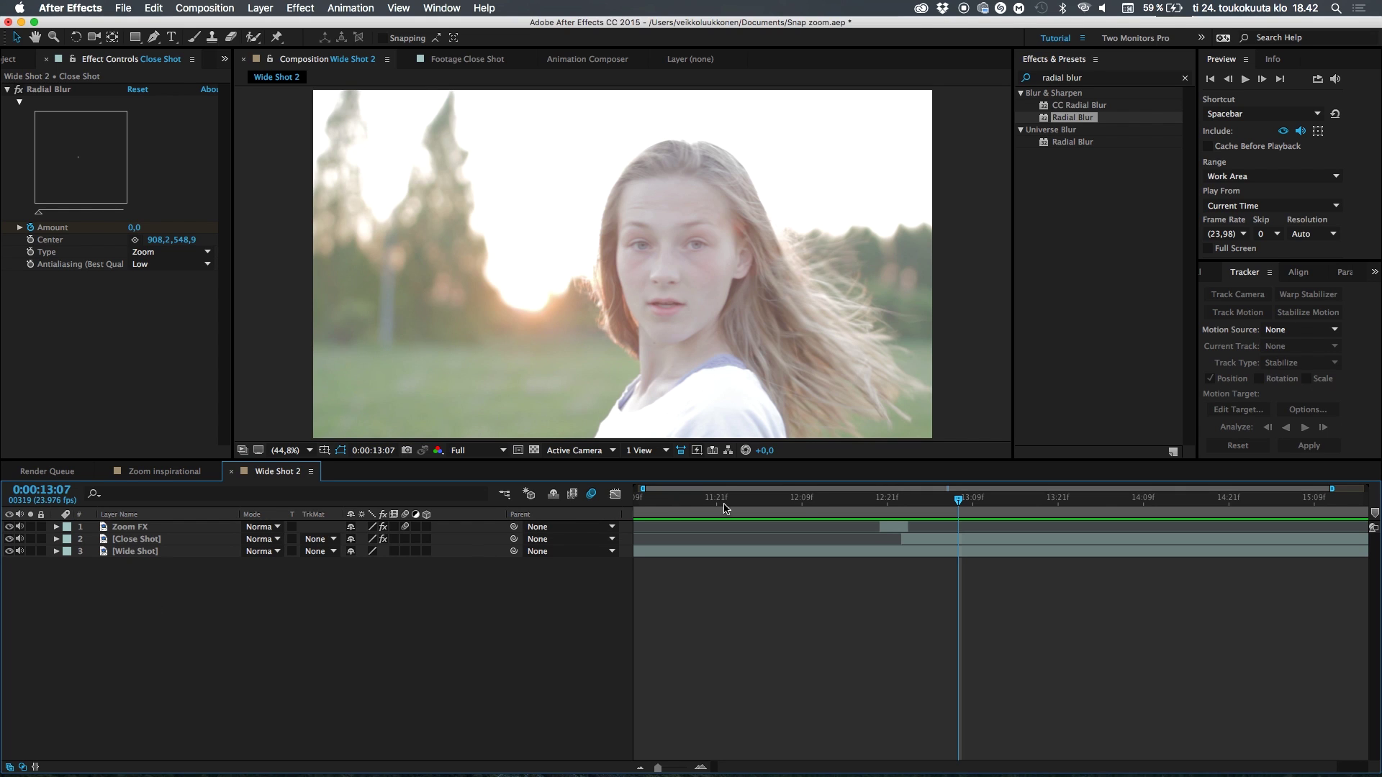
Scrub from 12:09 in the wide shot onto the close-up of the girl's face
left_click(803, 502)
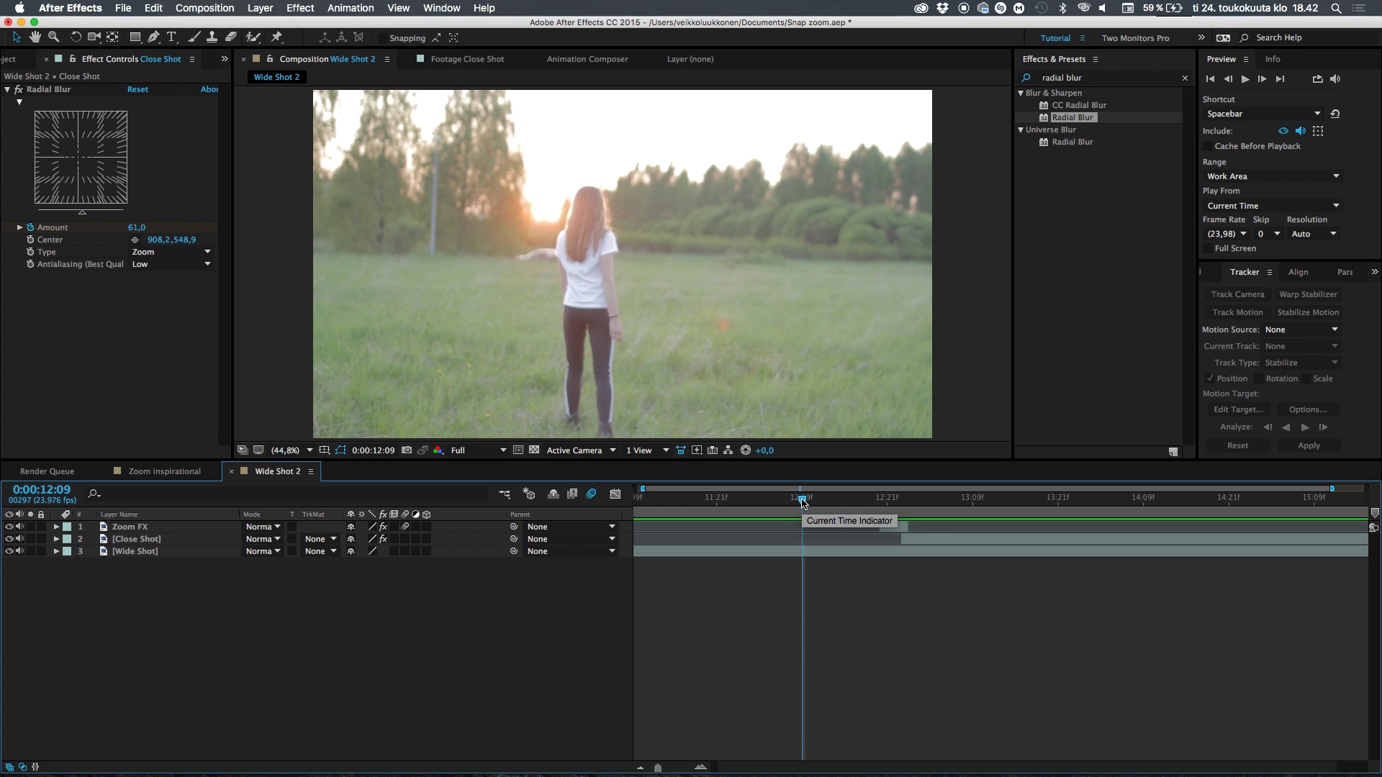
left_click_drag(828, 502, 903, 510)
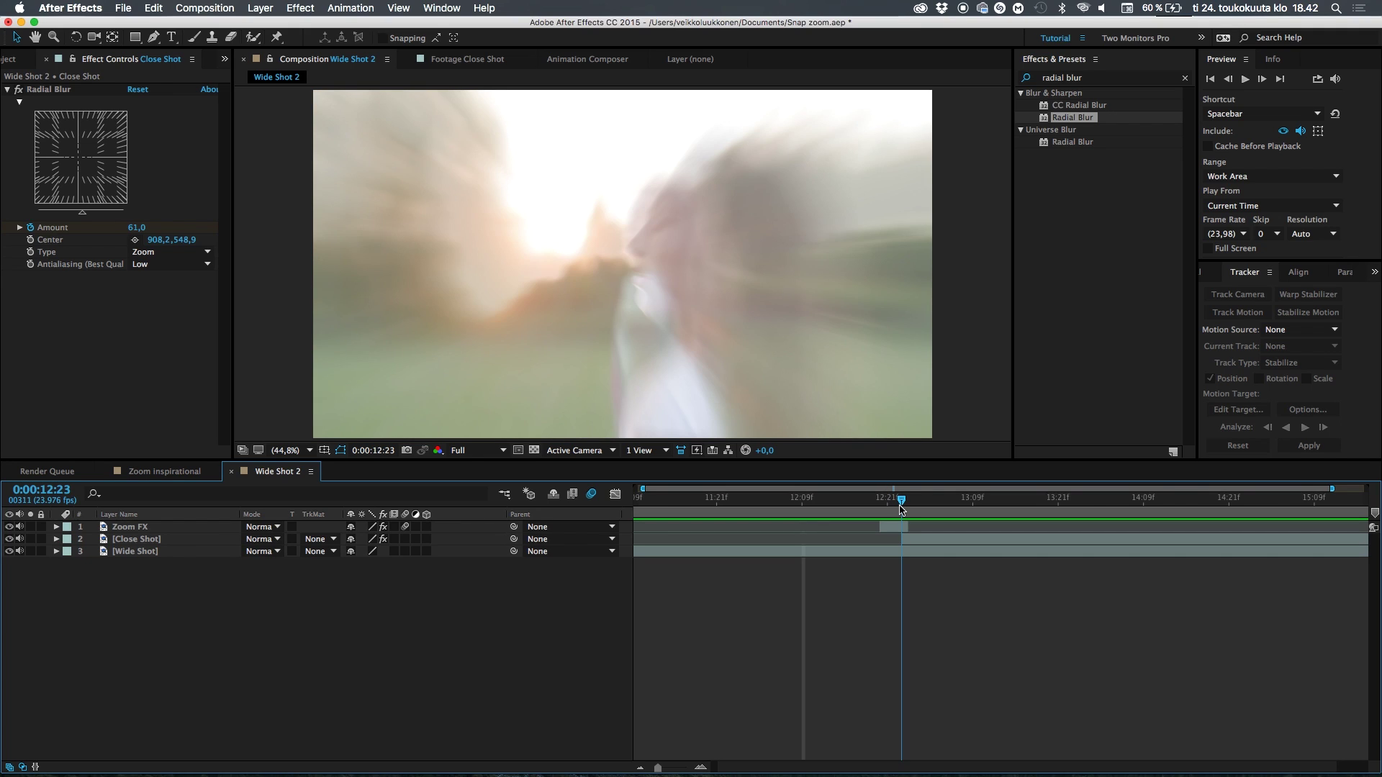
left_click_drag(905, 510, 924, 510)
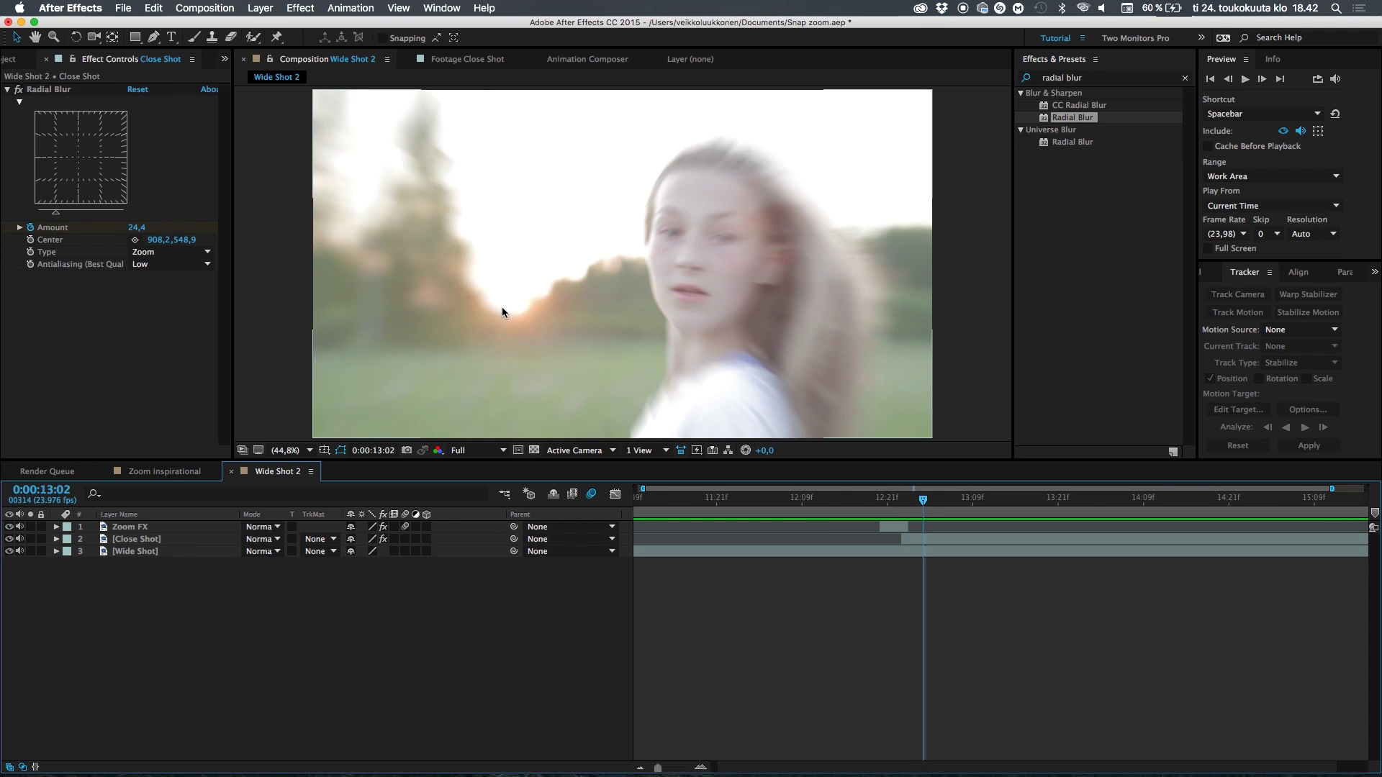
left_click(769, 497)
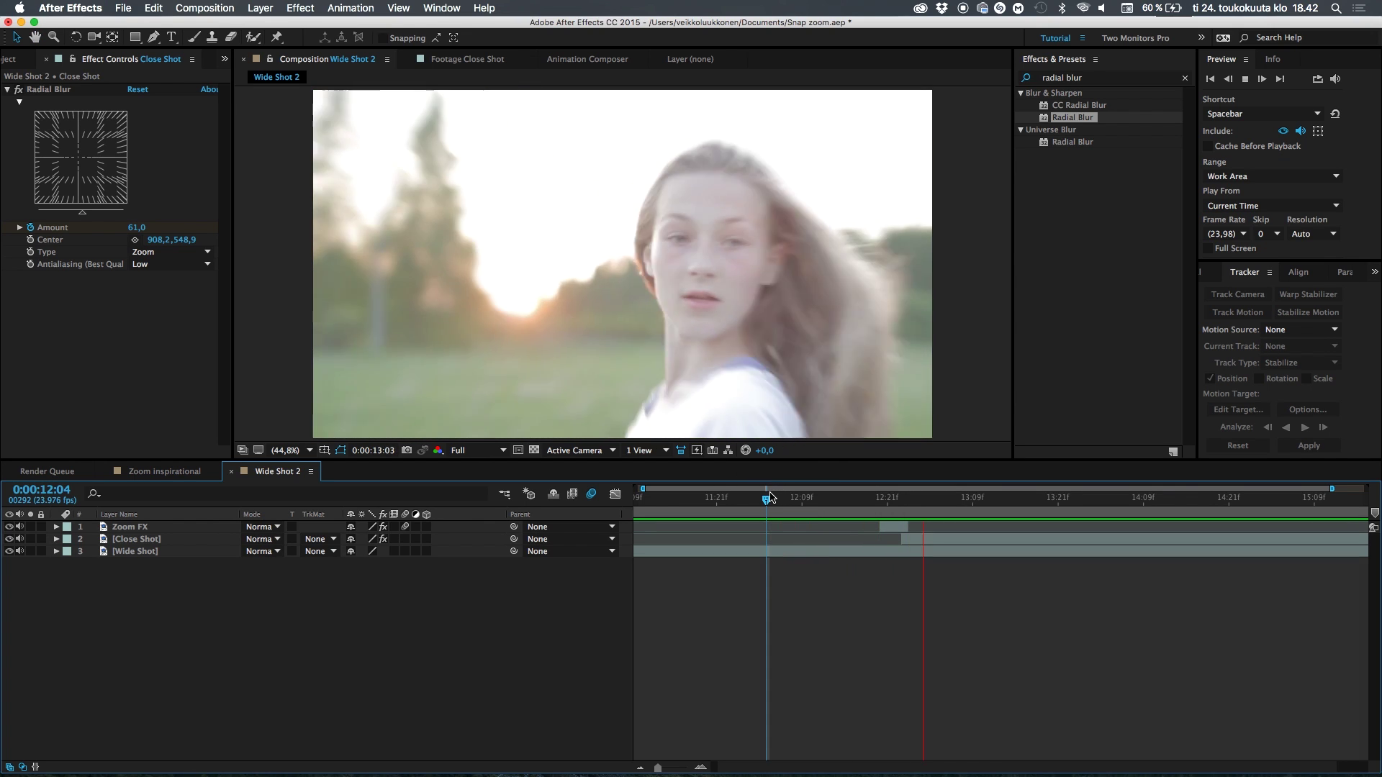
key("space")
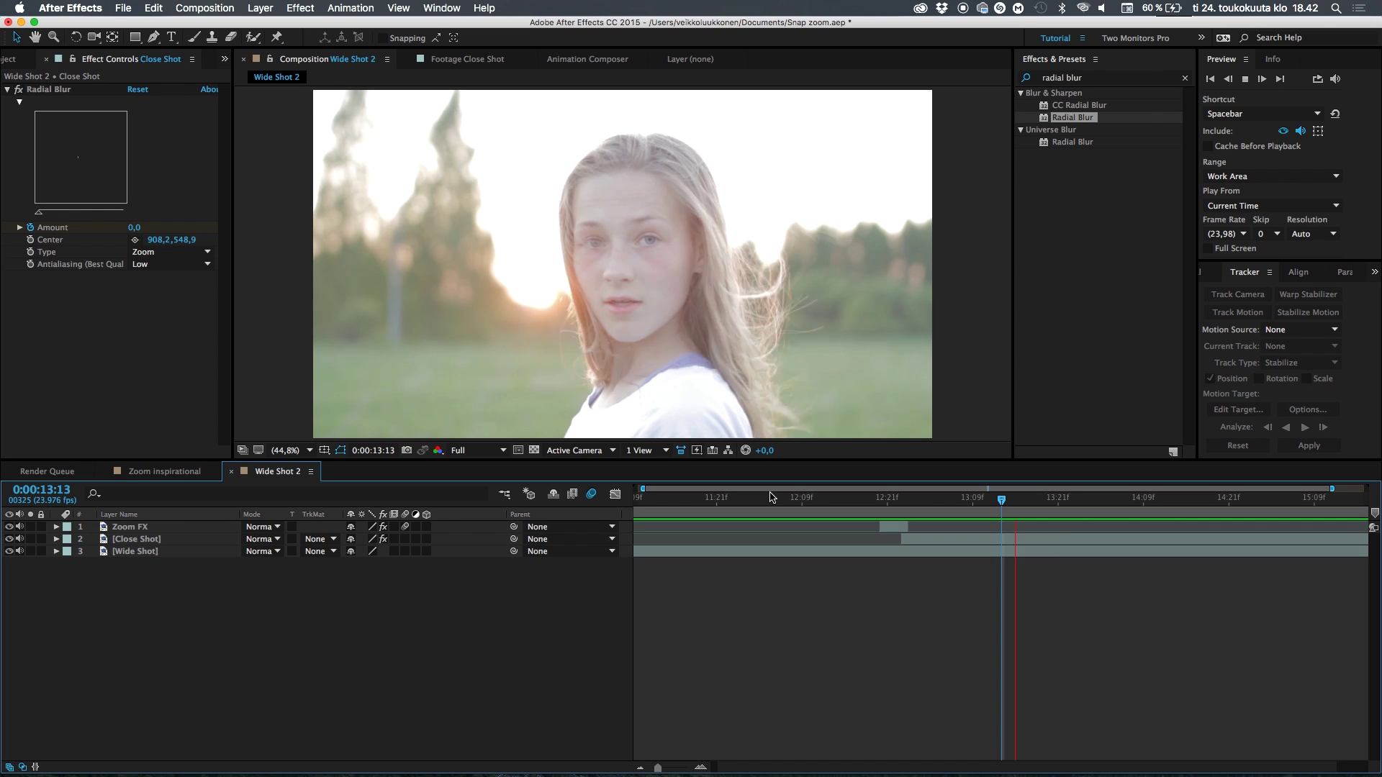
left_click(762, 502)
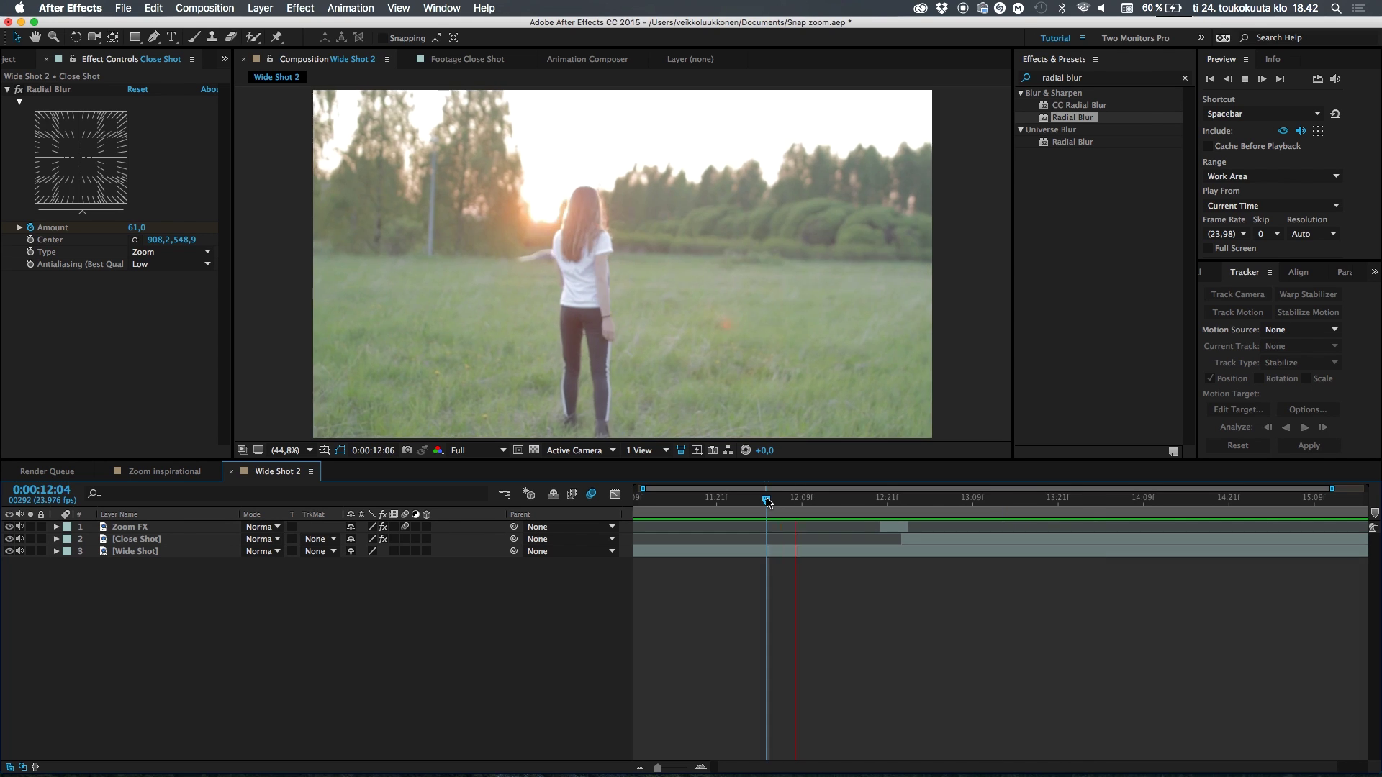